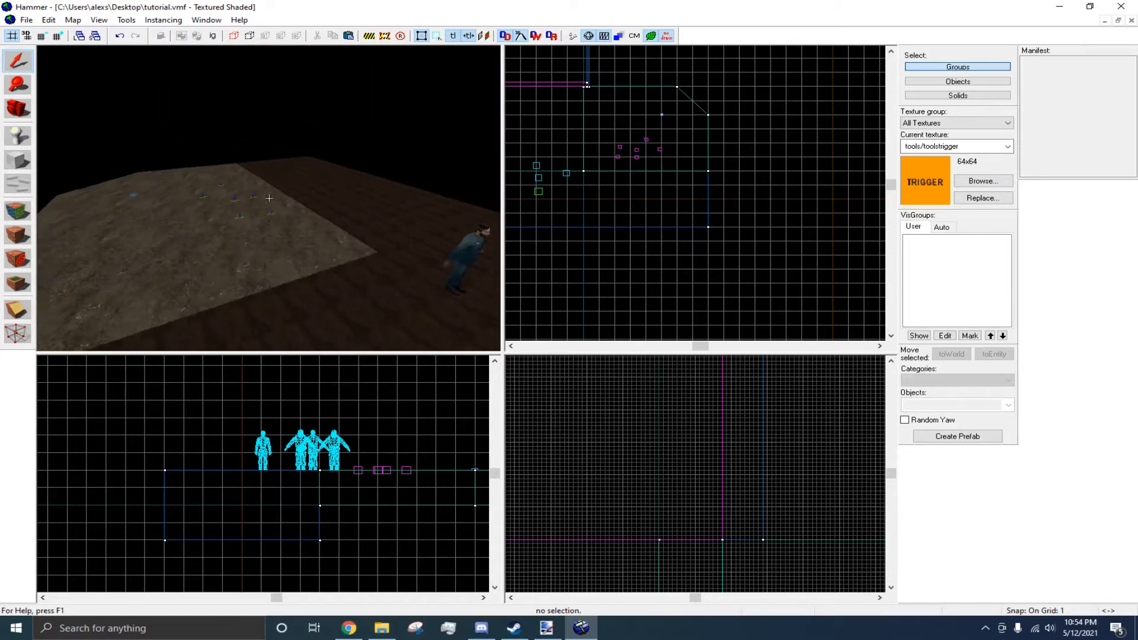
# Place an info_player_start entity on the dark wooden floor and select it.
pyautogui.press('z')
pyautogui.click(17, 136)
pyautogui.click(230, 185)
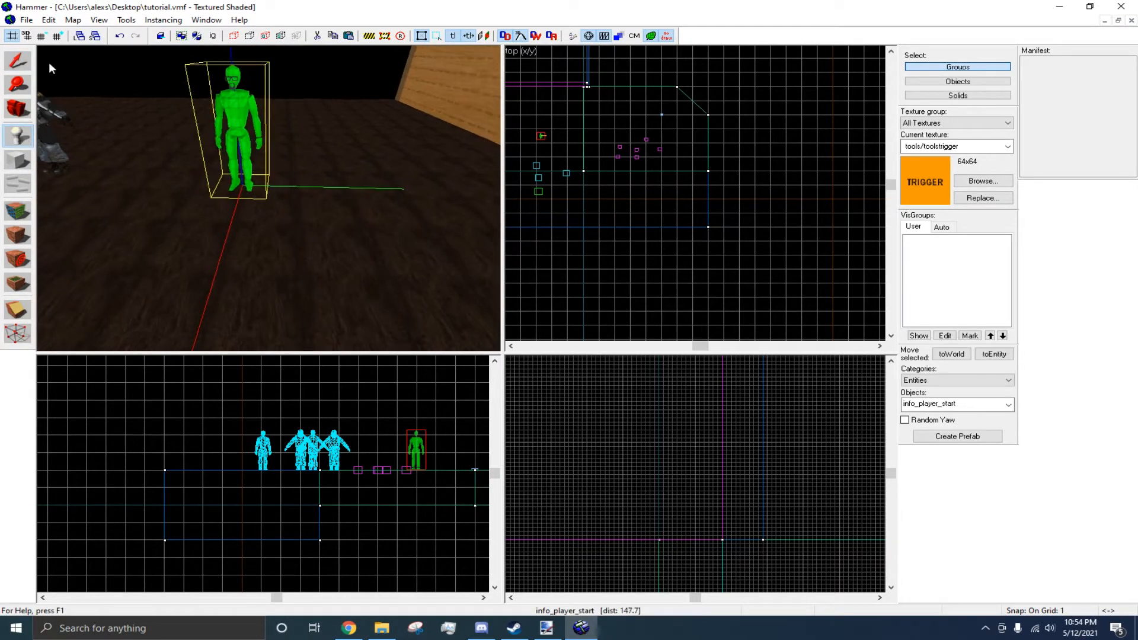
pyautogui.click(17, 61)
# Change the placed entity's class from info_player_start to prop_door_rotating and apply it.
pyautogui.hotkey('alt', 'Return')
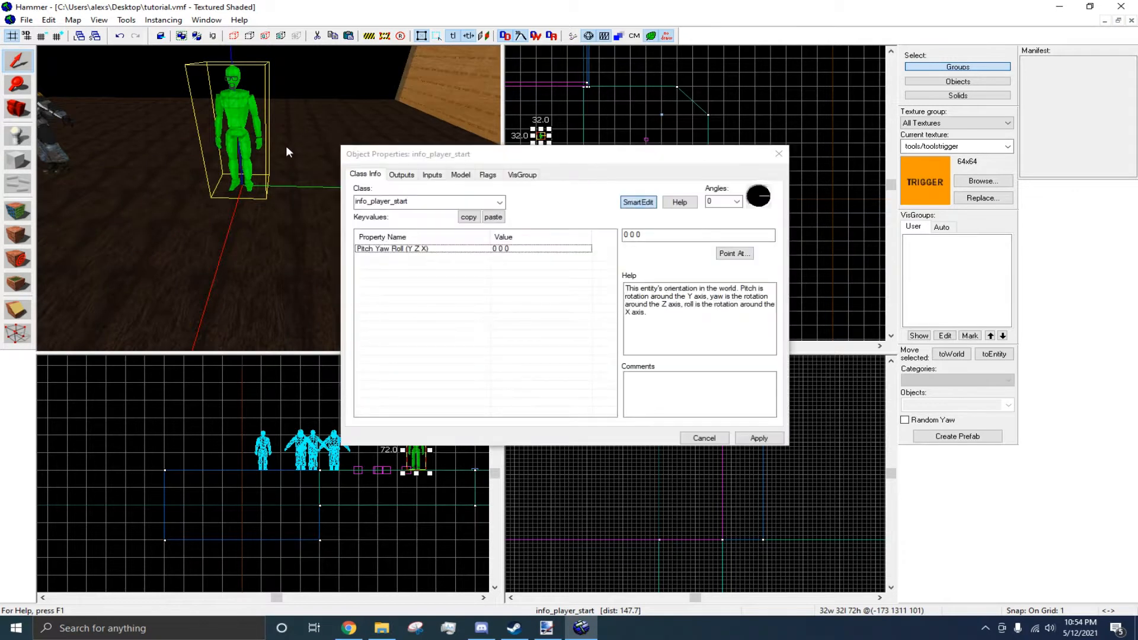
pyautogui.press('z')
pyautogui.press('w')
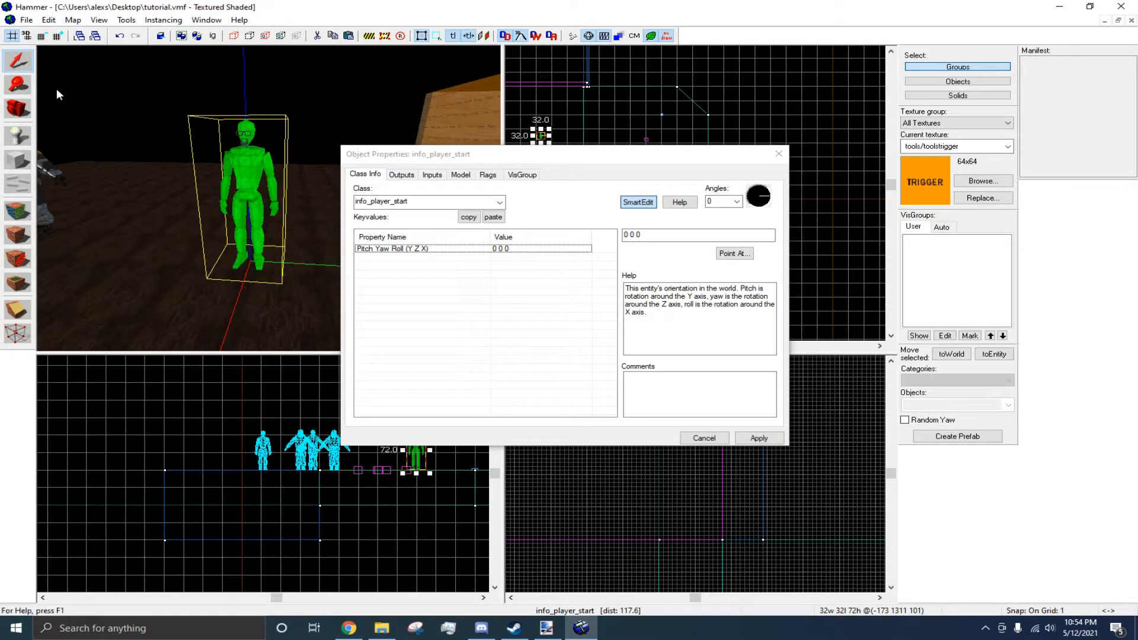
pyautogui.click(425, 205)
pyautogui.press('BackSpace')
pyautogui.press('BackSpace')
pyautogui.press('BackSpace')
pyautogui.press('BackSpace')
pyautogui.press('BackSpace')
pyautogui.press('BackSpace')
pyautogui.press('BackSpace')
pyautogui.press('BackSpace')
pyautogui.press('BackSpace')
pyautogui.press('BackSpace')
pyautogui.press('BackSpace')
pyautogui.press('BackSpace')
pyautogui.press('BackSpace')
pyautogui.press('BackSpace')
pyautogui.press('BackSpace')
pyautogui.press('BackSpace')
pyautogui.press('BackSpace')
pyautogui.write('prop_')
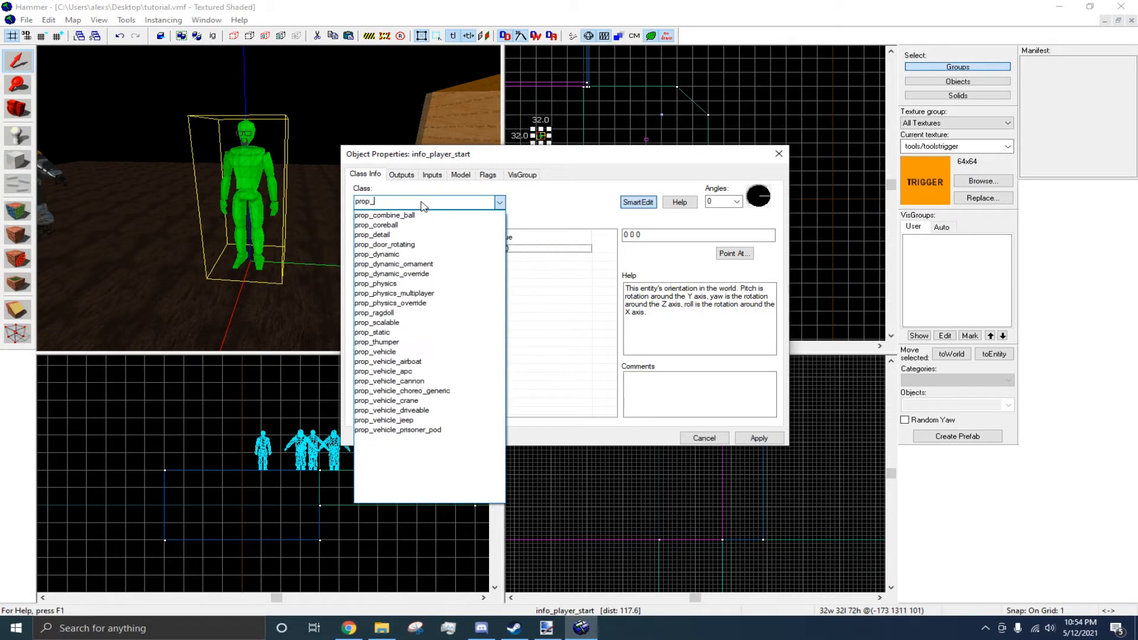
pyautogui.write('door')
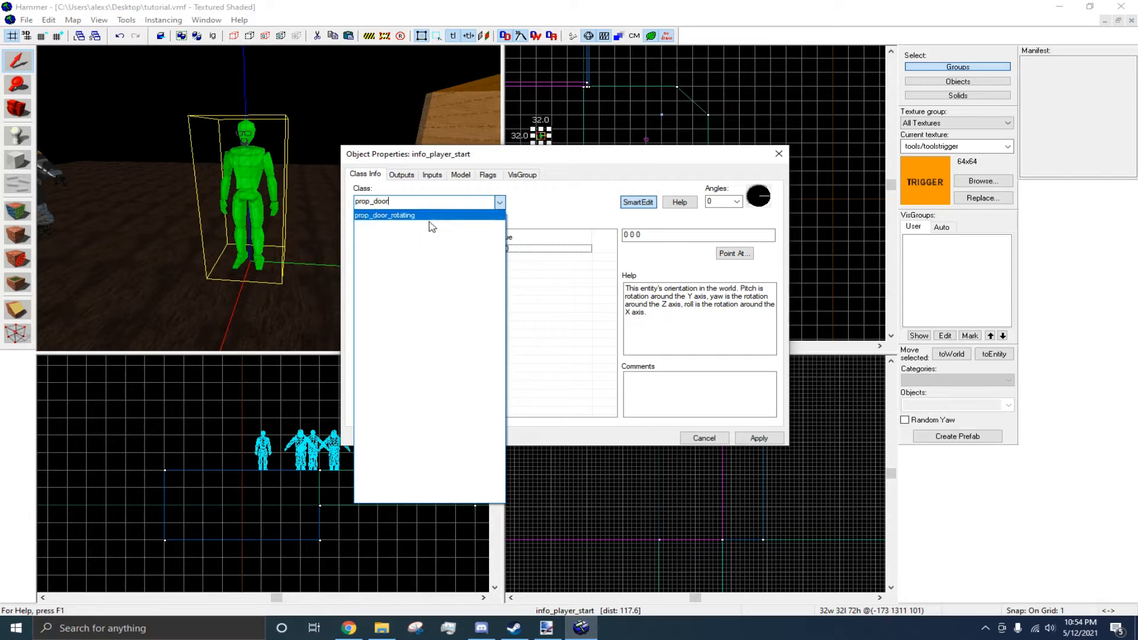
pyautogui.click(439, 216)
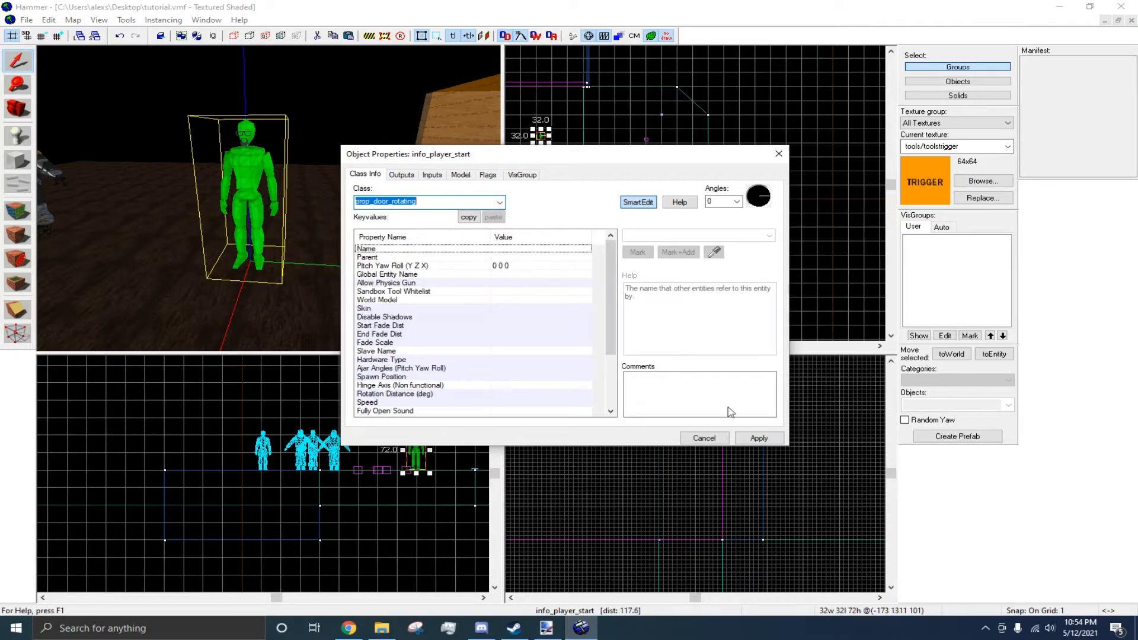
pyautogui.click(760, 440)
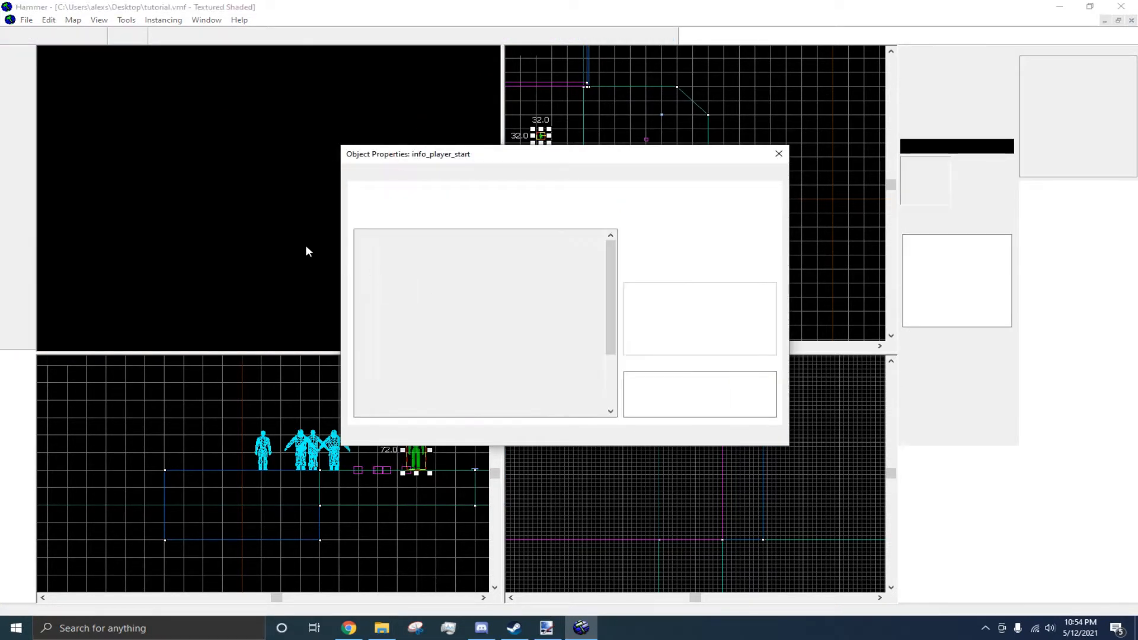
# Browse for the prop_door_rotating entity's World Model and filter the available models by "door".
pyautogui.press('w')
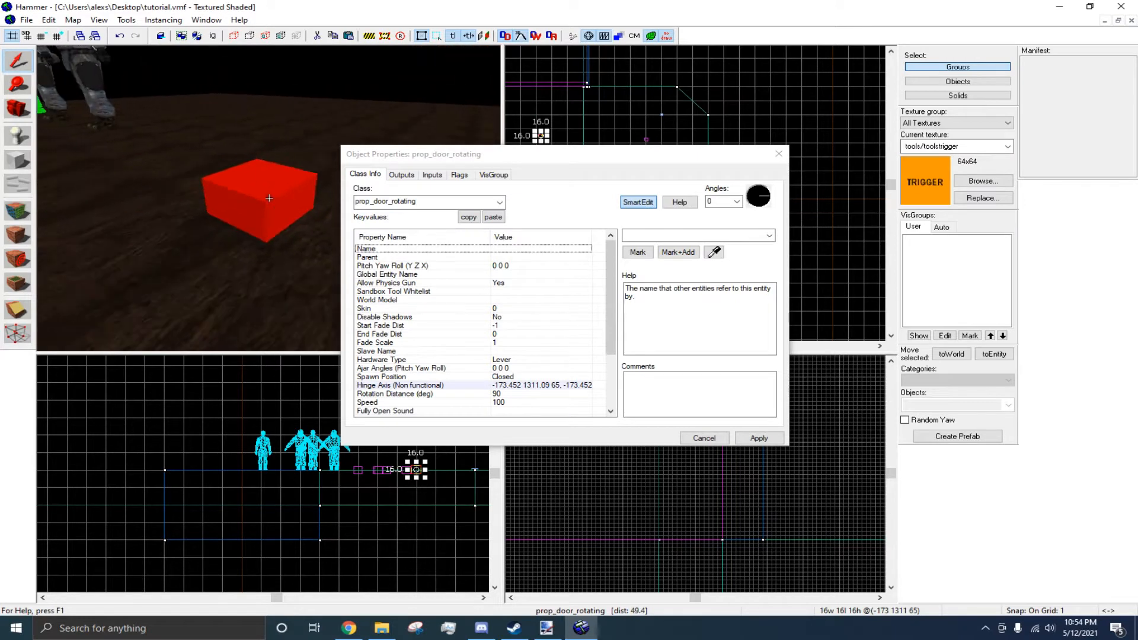
pyautogui.press('s')
pyautogui.press('z')
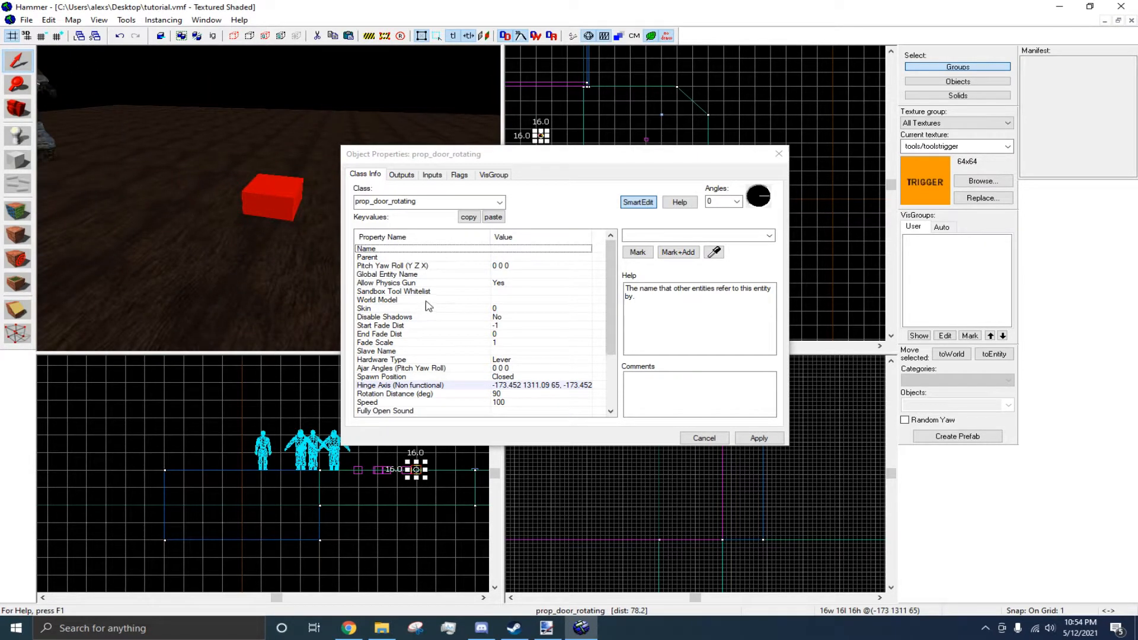
pyautogui.click(428, 300)
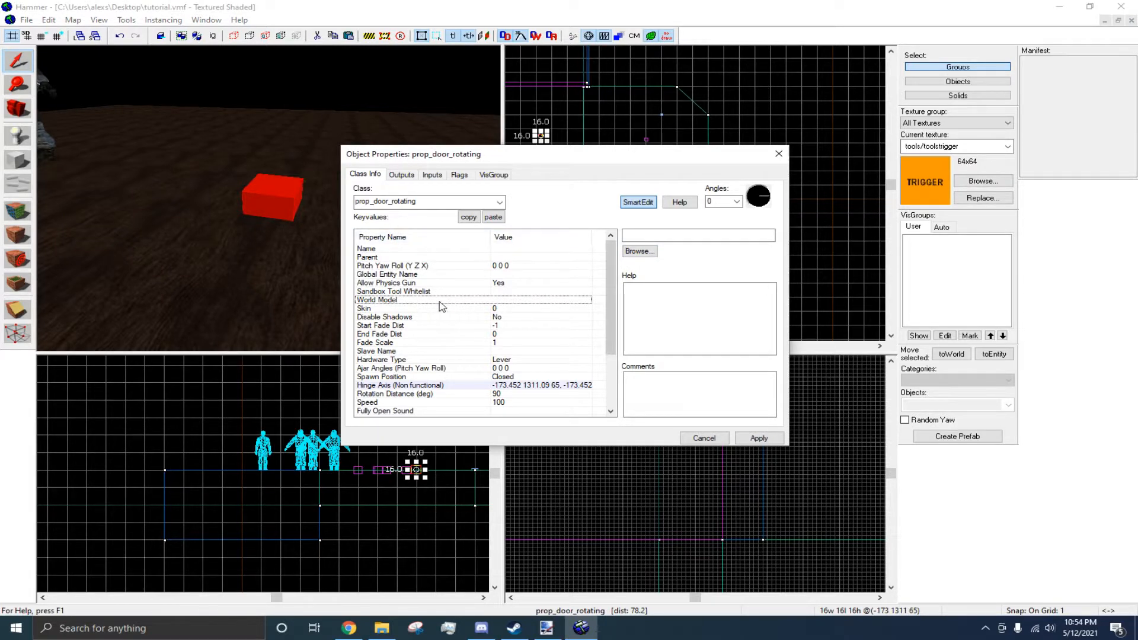
pyautogui.click(638, 250)
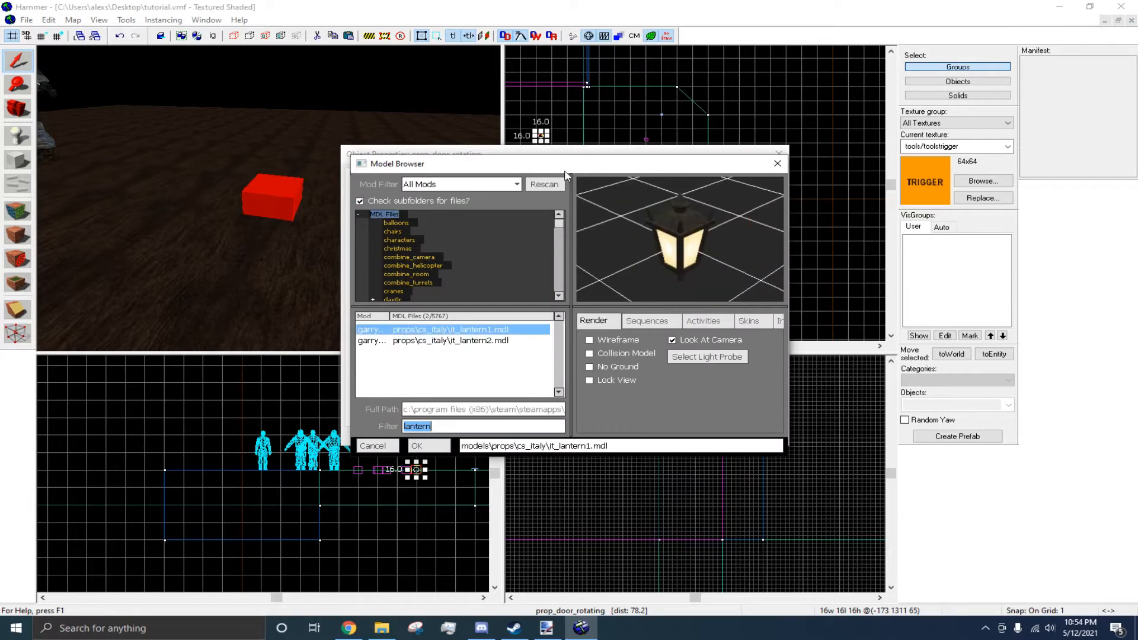
pyautogui.moveTo(555, 163); pyautogui.dragTo(556, 198)
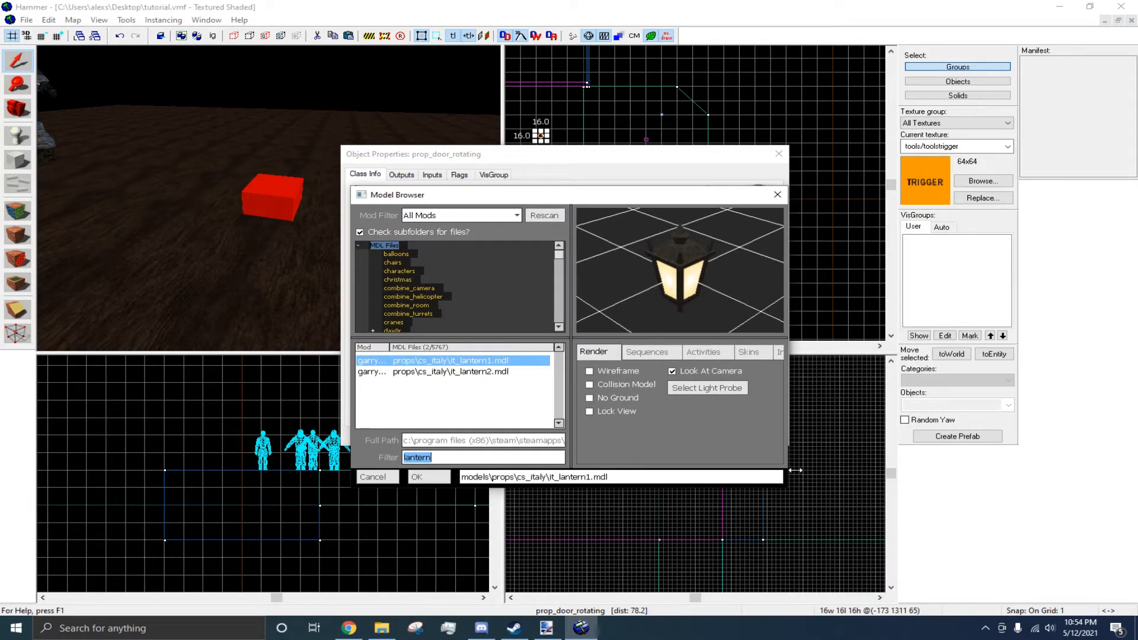
pyautogui.click(777, 194)
pyautogui.click(634, 252)
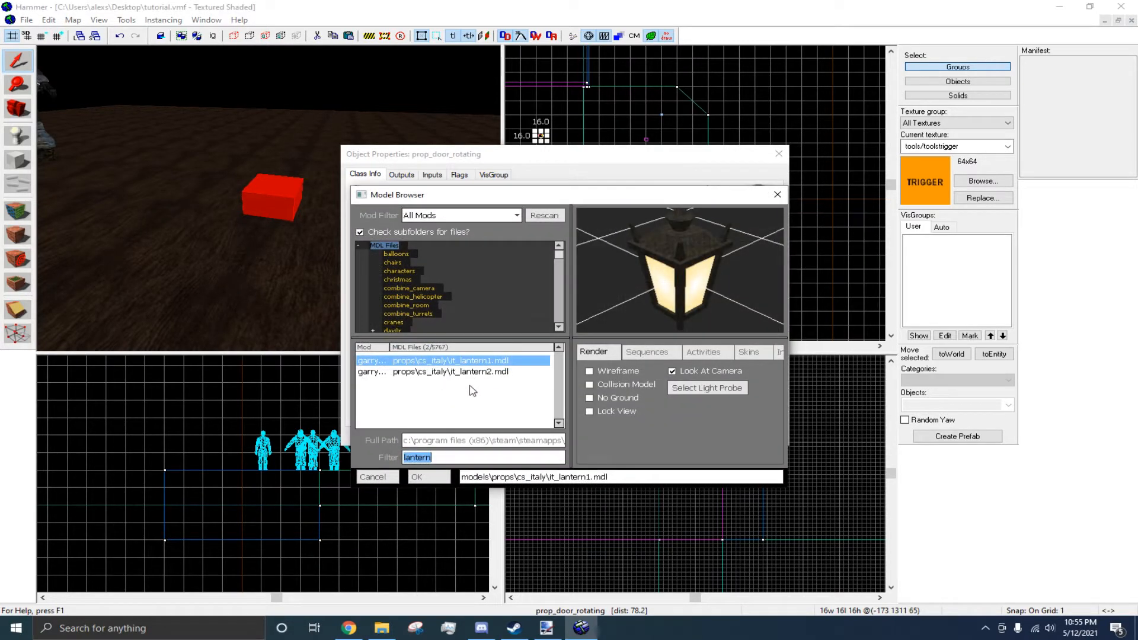
pyautogui.press('BackSpace')
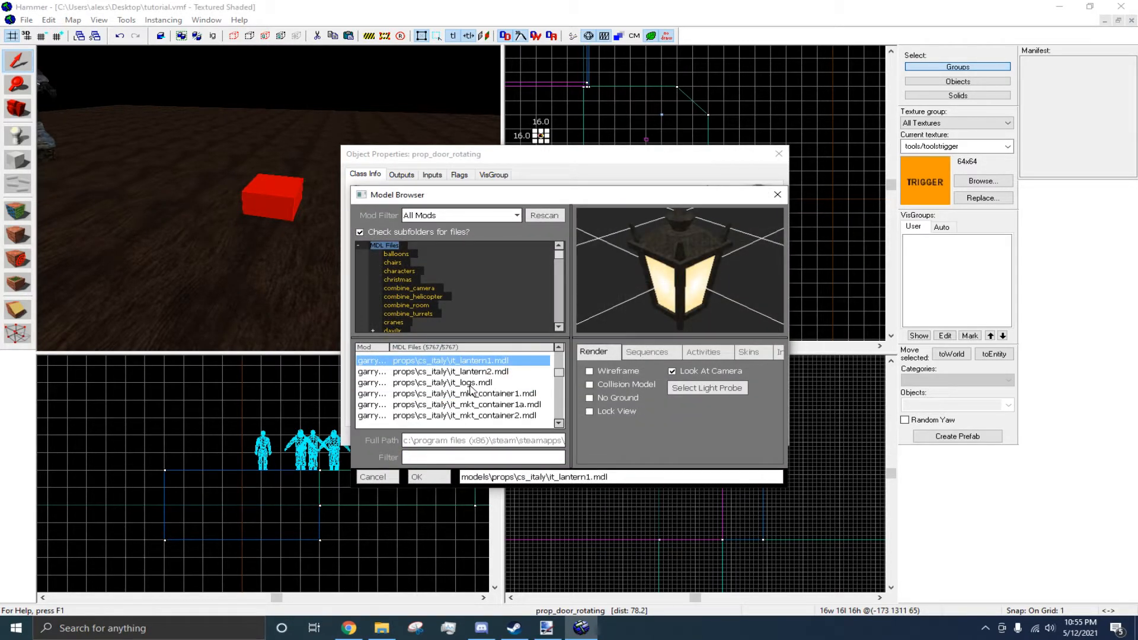
pyautogui.write('door')
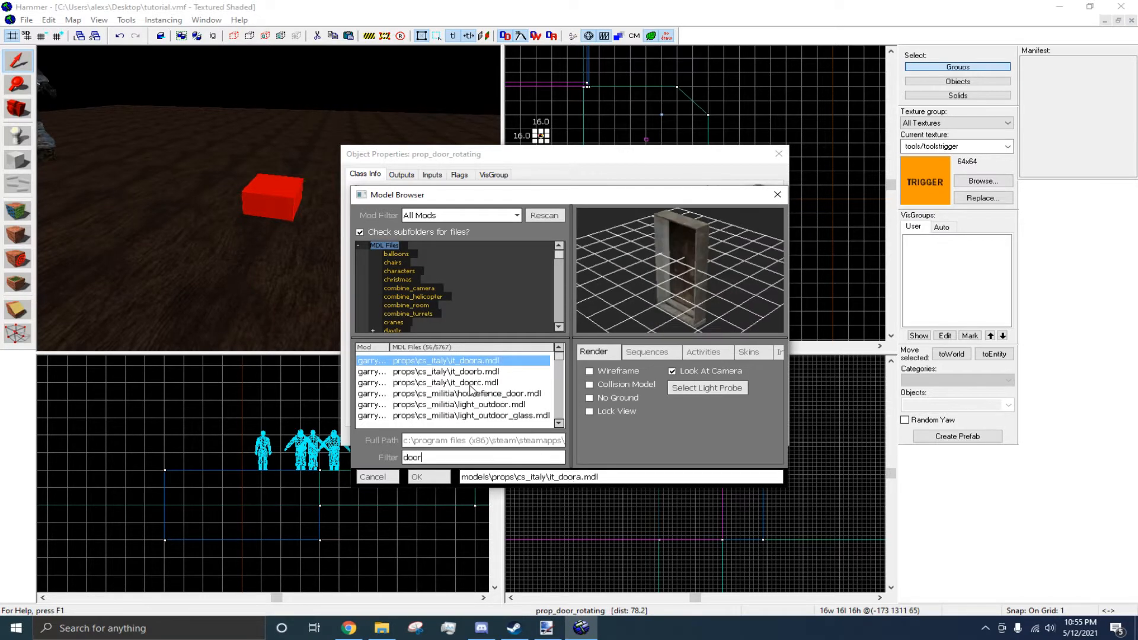
# Choose props_c17\door01_left.mdl as the door's world model, apply it and close the object properties.
pyautogui.scroll(-2, 456, 373)
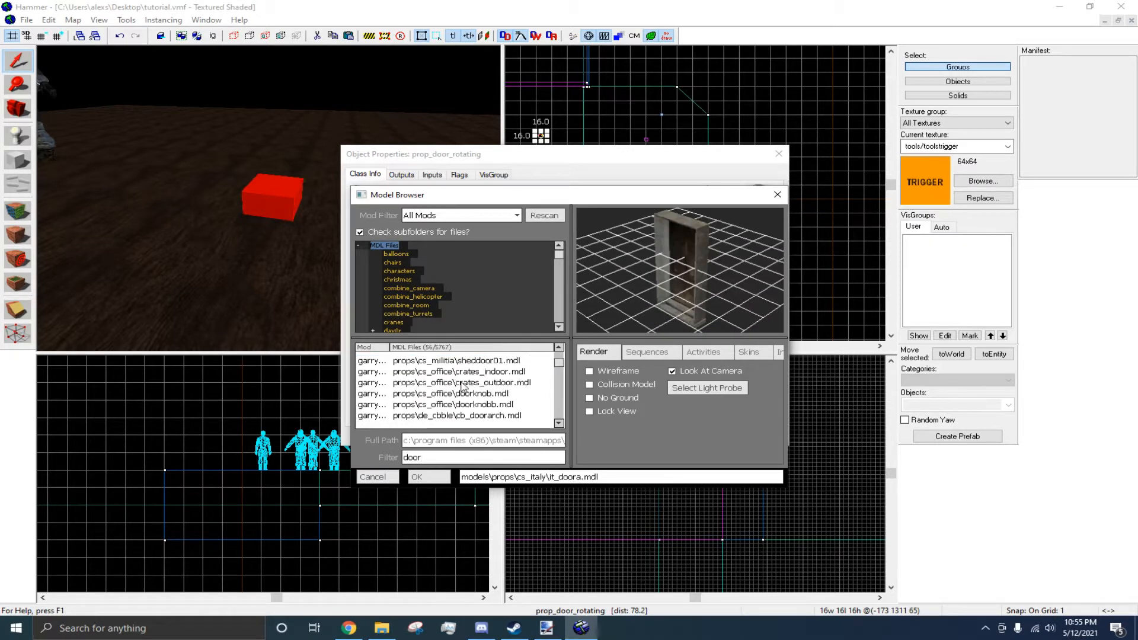
pyautogui.click(461, 382)
pyautogui.click(462, 397)
pyautogui.scroll(-3, 463, 397)
pyautogui.click(461, 386)
pyautogui.scroll(-2, 465, 393)
pyautogui.click(466, 395)
pyautogui.scroll(-1, 467, 396)
pyautogui.scroll(1, 467, 397)
pyautogui.click(460, 383)
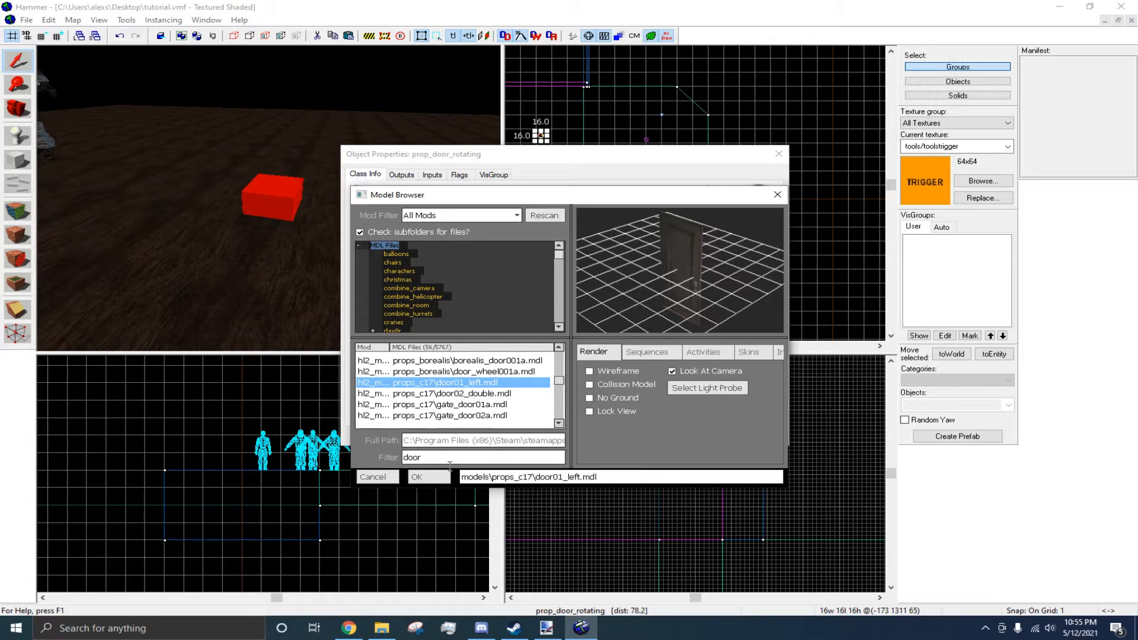
pyautogui.click(429, 477)
pyautogui.click(759, 440)
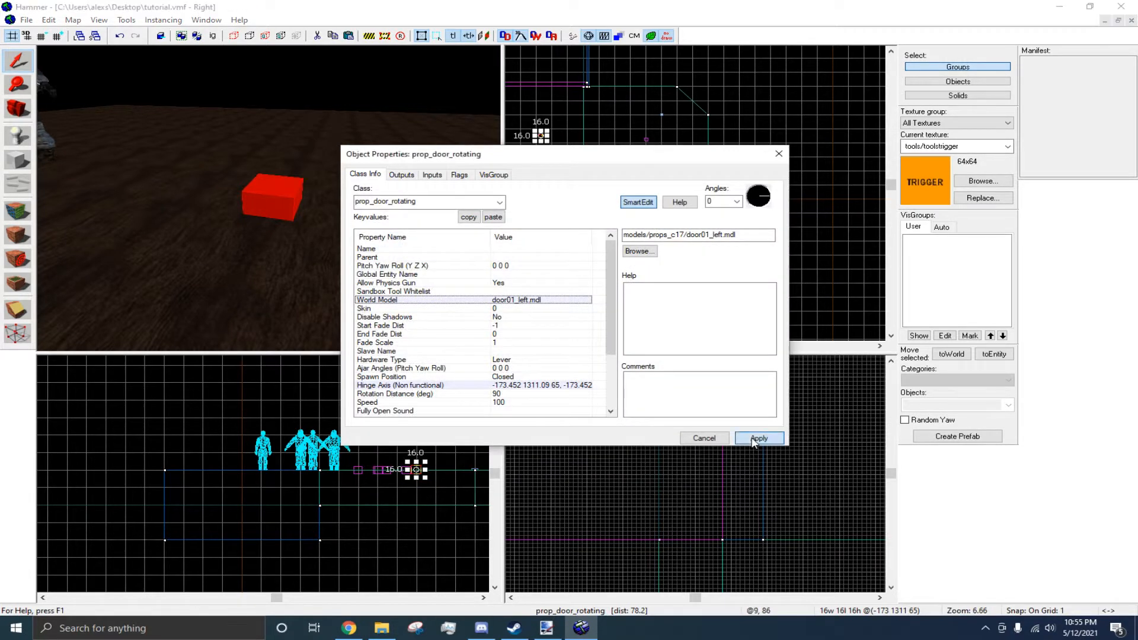
pyautogui.click(705, 438)
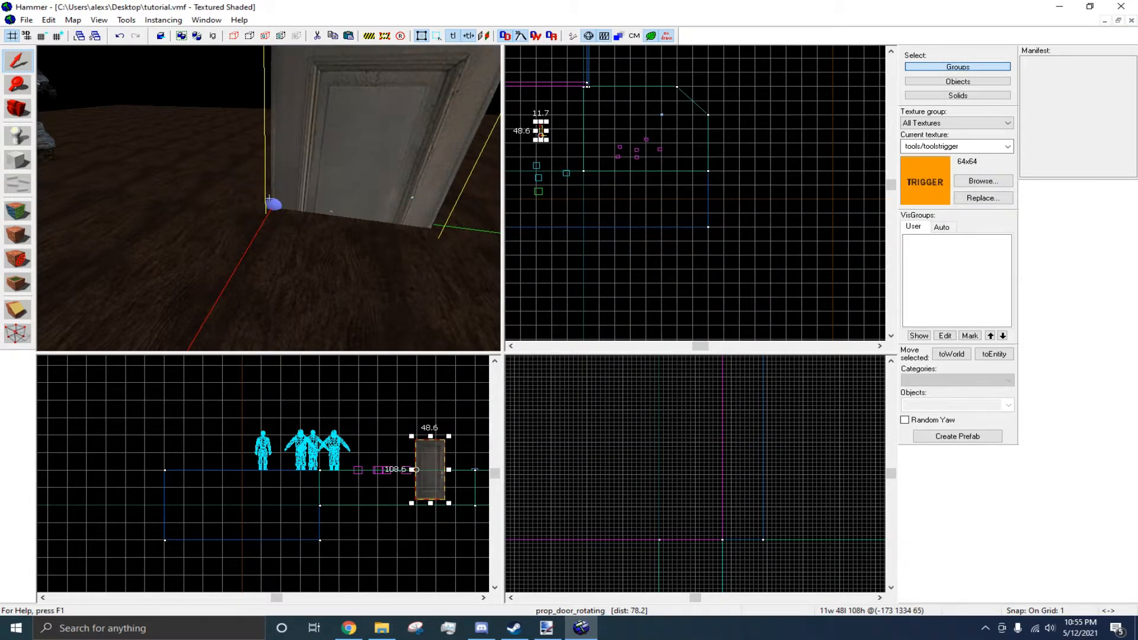
# Cut the door sunk into the floor and paste it back standing on the floor surface, then deselect it.
pyautogui.scroll(-3, 270, 203)
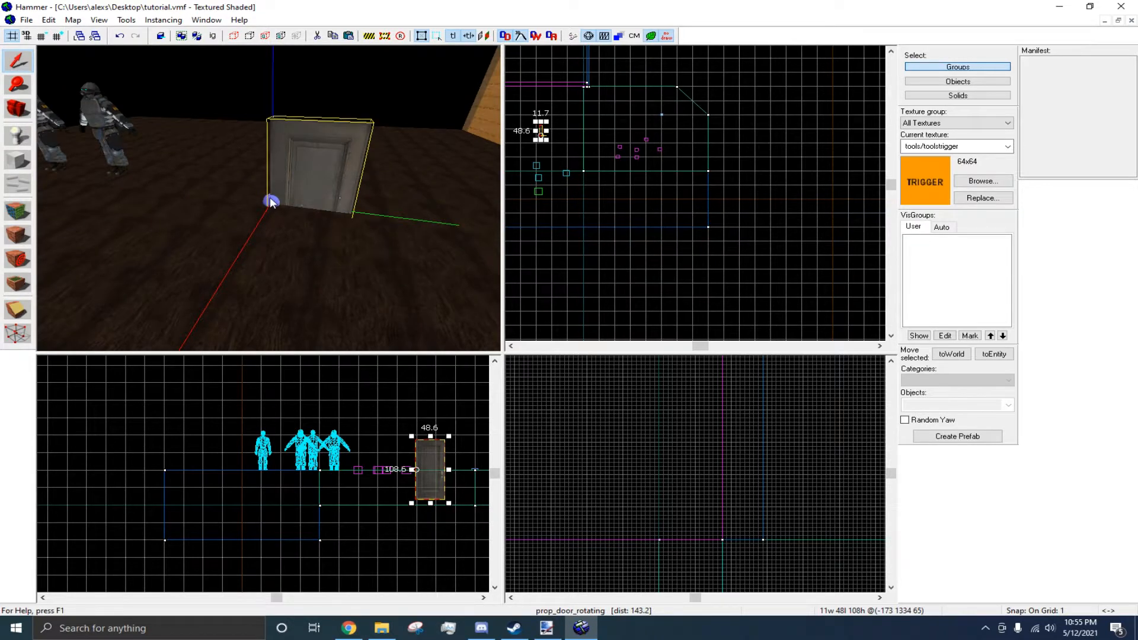
pyautogui.hotkey('ctrl', 'x')
pyautogui.hotkey('ctrl', 'v')
pyautogui.press('z')
pyautogui.press('w')
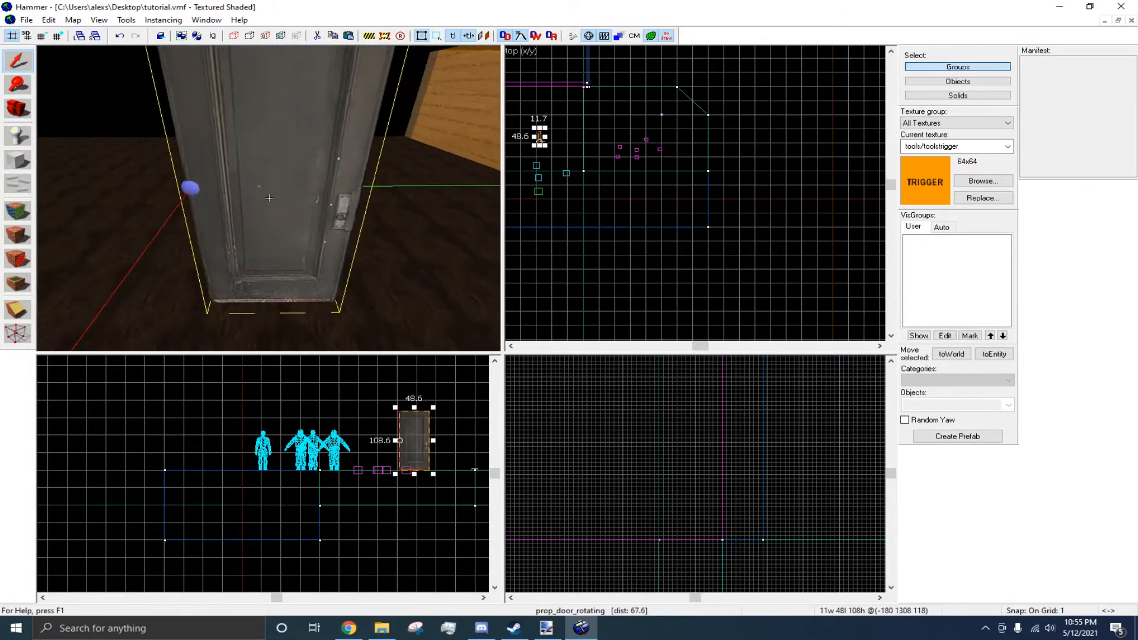
pyautogui.press('s')
pyautogui.press('w')
pyautogui.press('s')
pyautogui.press('z')
pyautogui.click(330, 184)
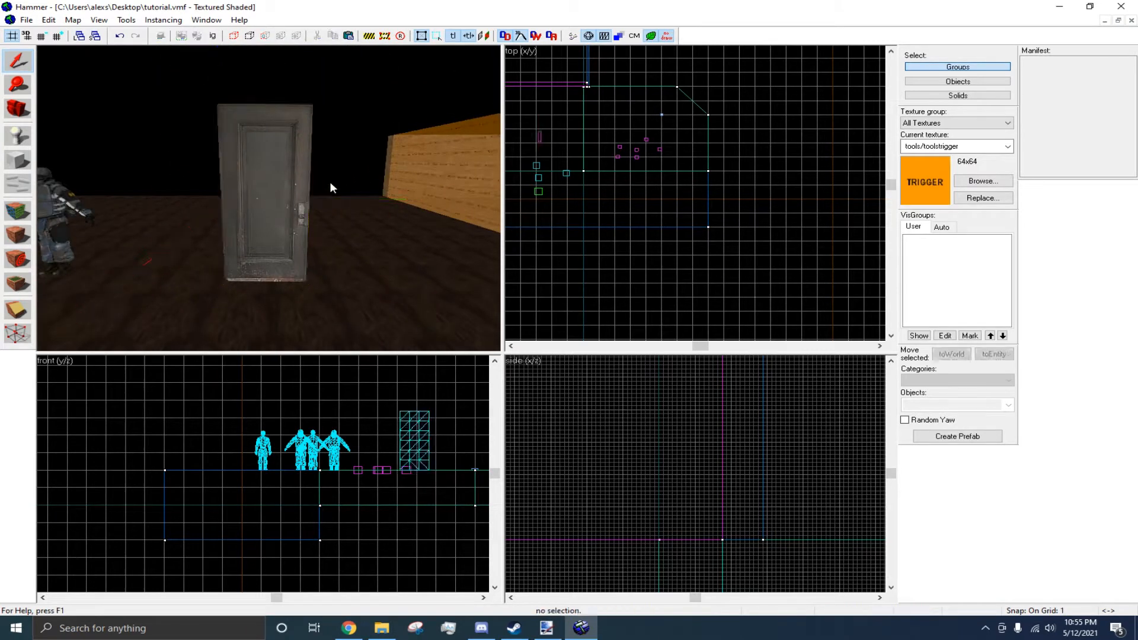
# Open the door's object properties and examine its flags, starting with Starts Open, while inspecting the door model.
pyautogui.doubleClick(282, 232)
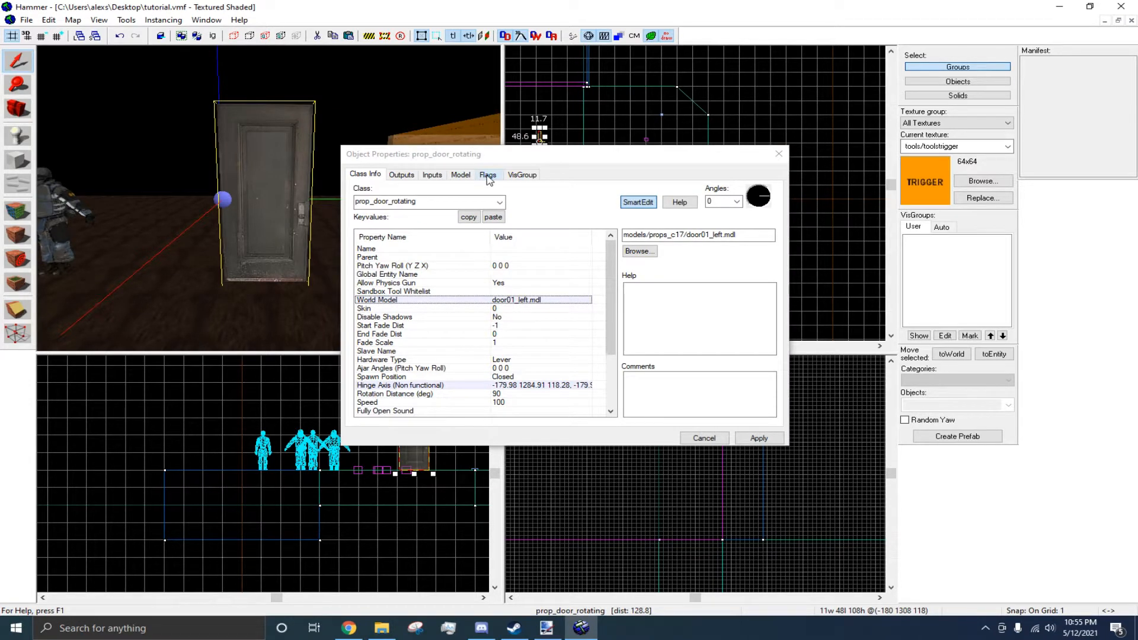
pyautogui.click(487, 175)
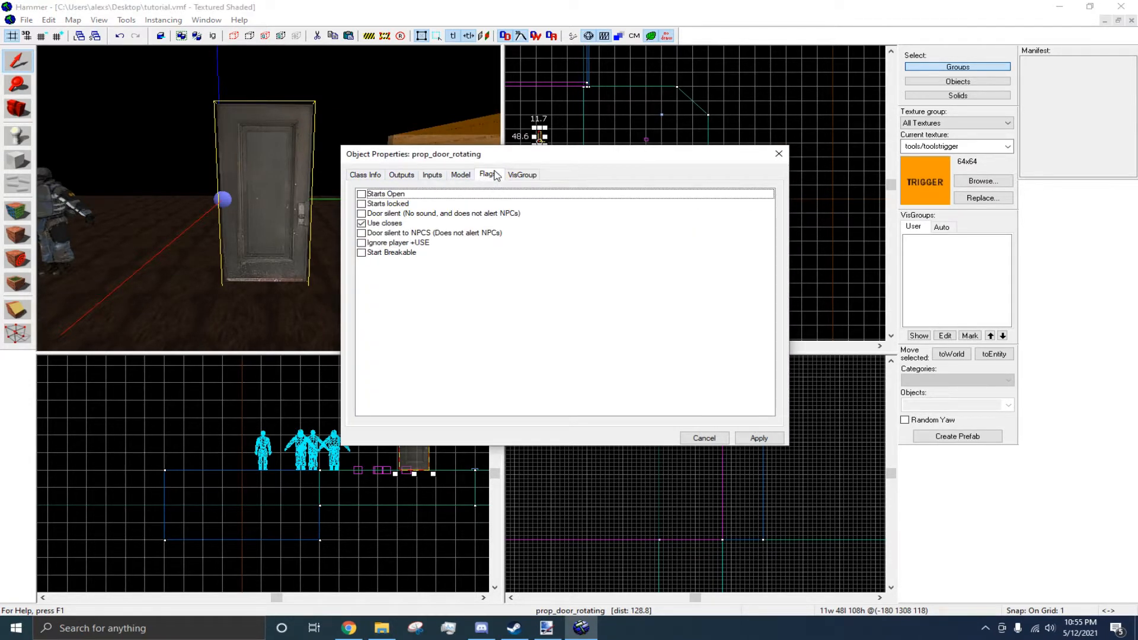
pyautogui.click(276, 198)
pyautogui.press('w')
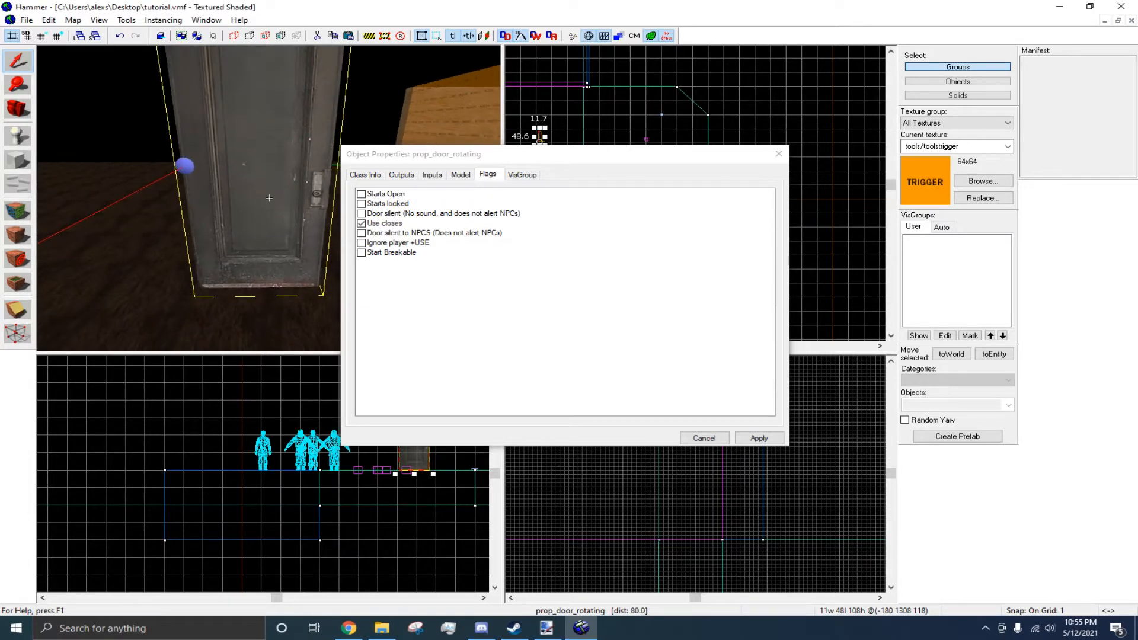
pyautogui.press('s')
pyautogui.press('z')
pyautogui.press('w')
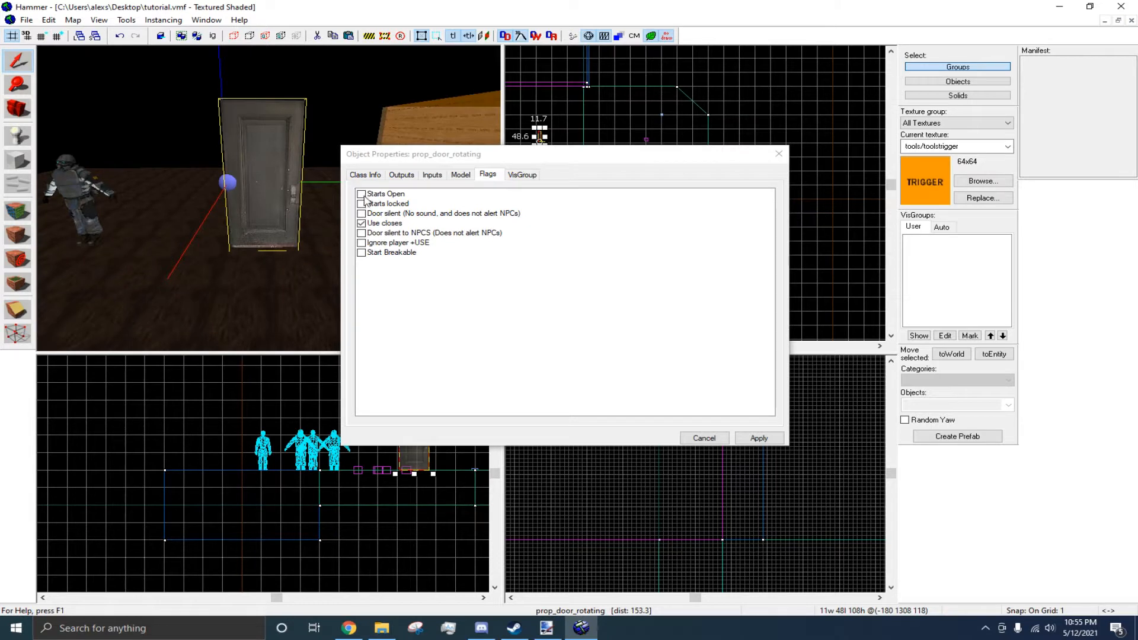
pyautogui.press('w')
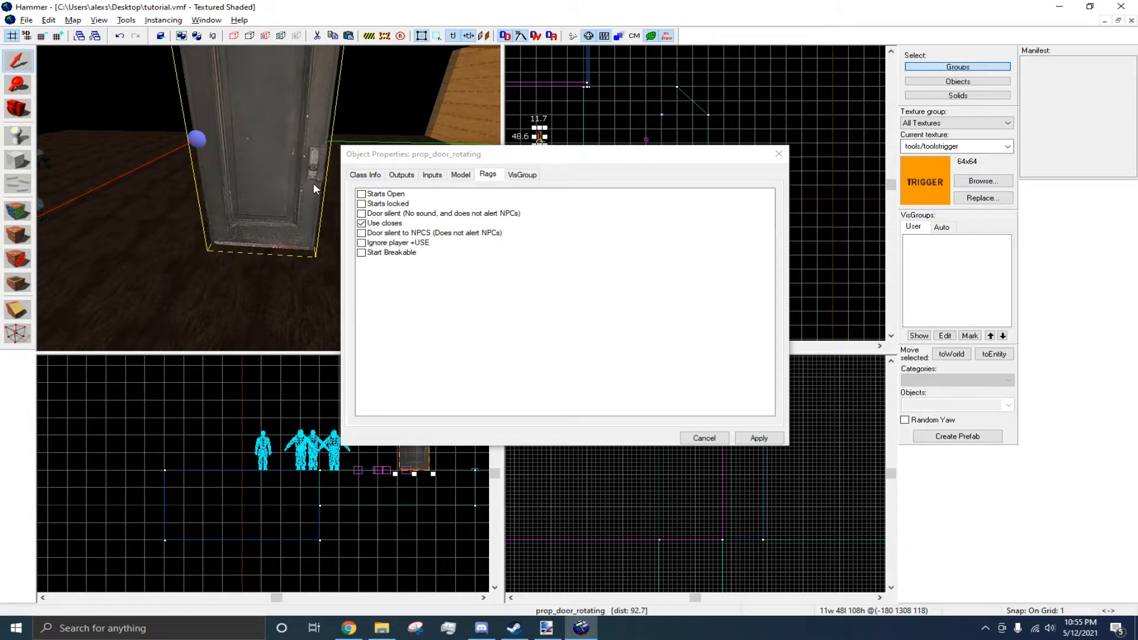
pyautogui.press('z')
pyautogui.press('z')
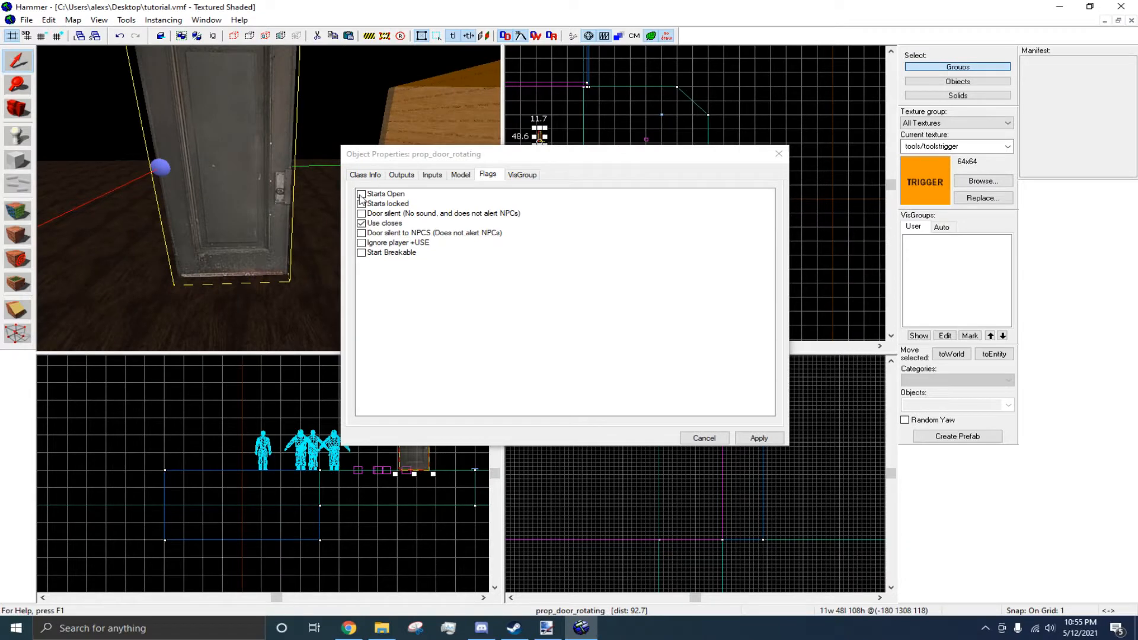
pyautogui.press('d')
pyautogui.press('s')
pyautogui.press('a')
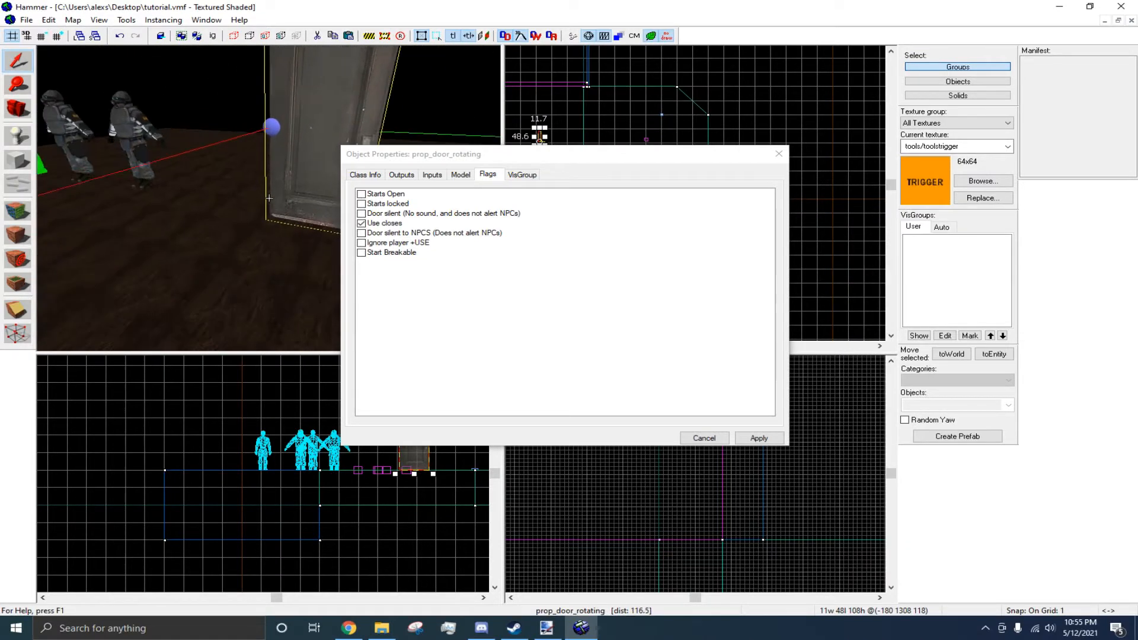
pyautogui.press('w')
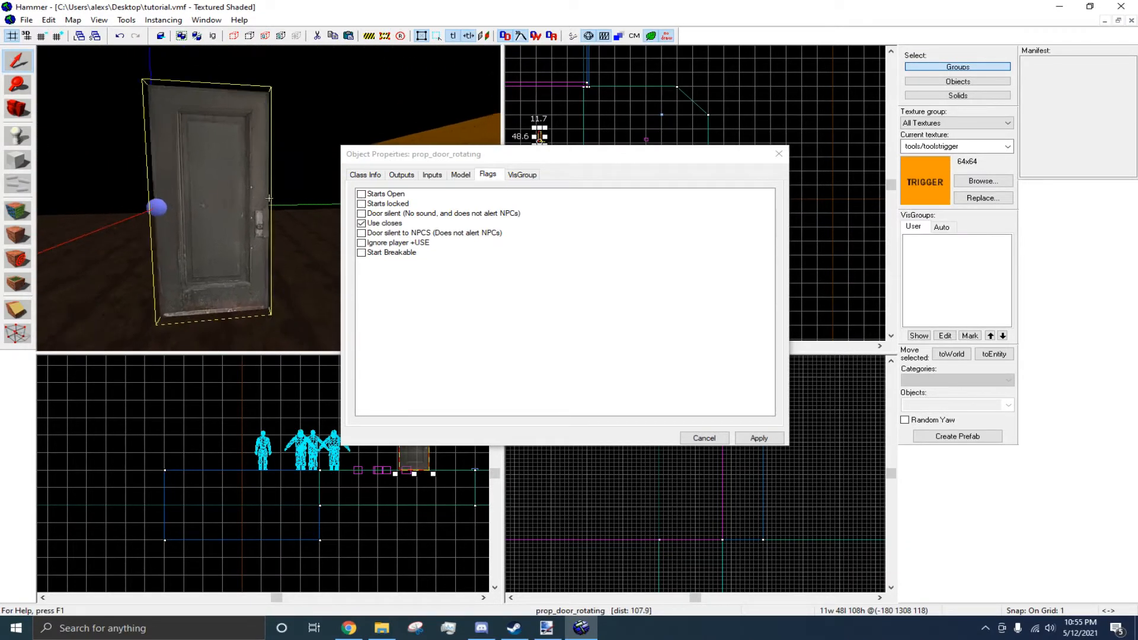
pyautogui.press('s')
pyautogui.press('z')
# Review the Starts locked and Door silent flags, return to the class info and close the door's properties by applying them.
pyautogui.click(365, 210)
pyautogui.click(365, 205)
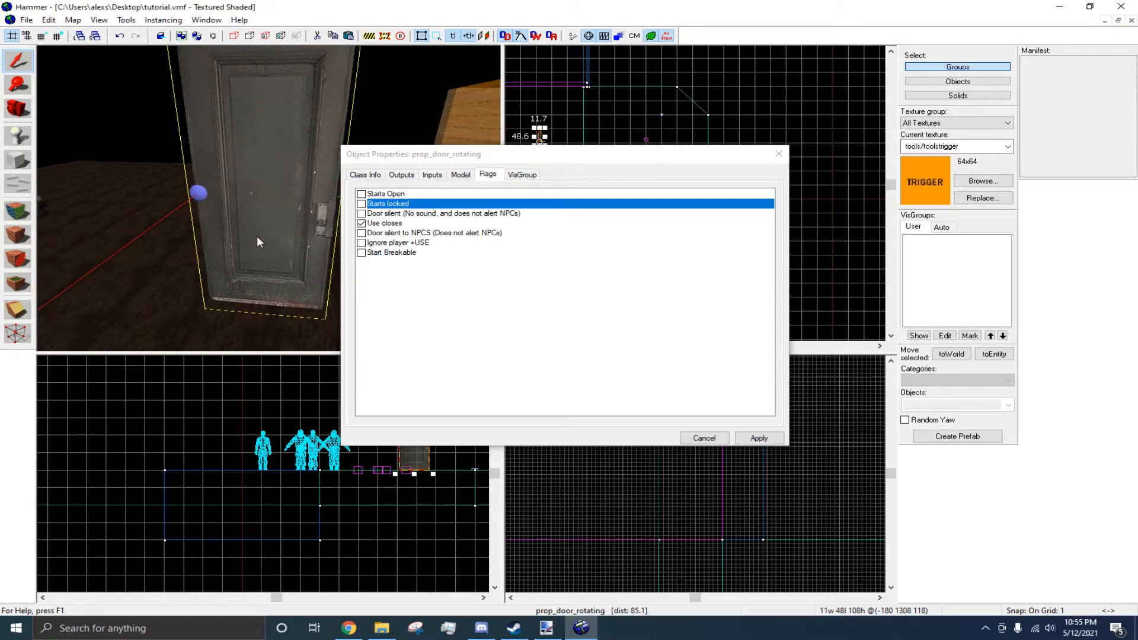
pyautogui.press('z')
pyautogui.press('s')
pyautogui.press('z')
pyautogui.click(363, 215)
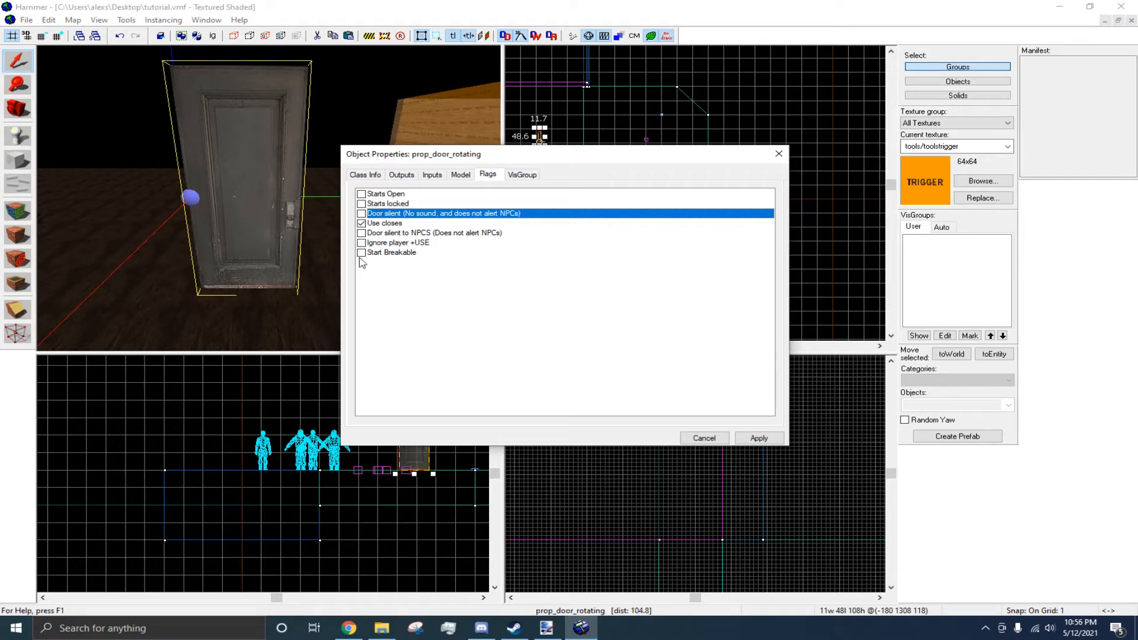
pyautogui.click(370, 177)
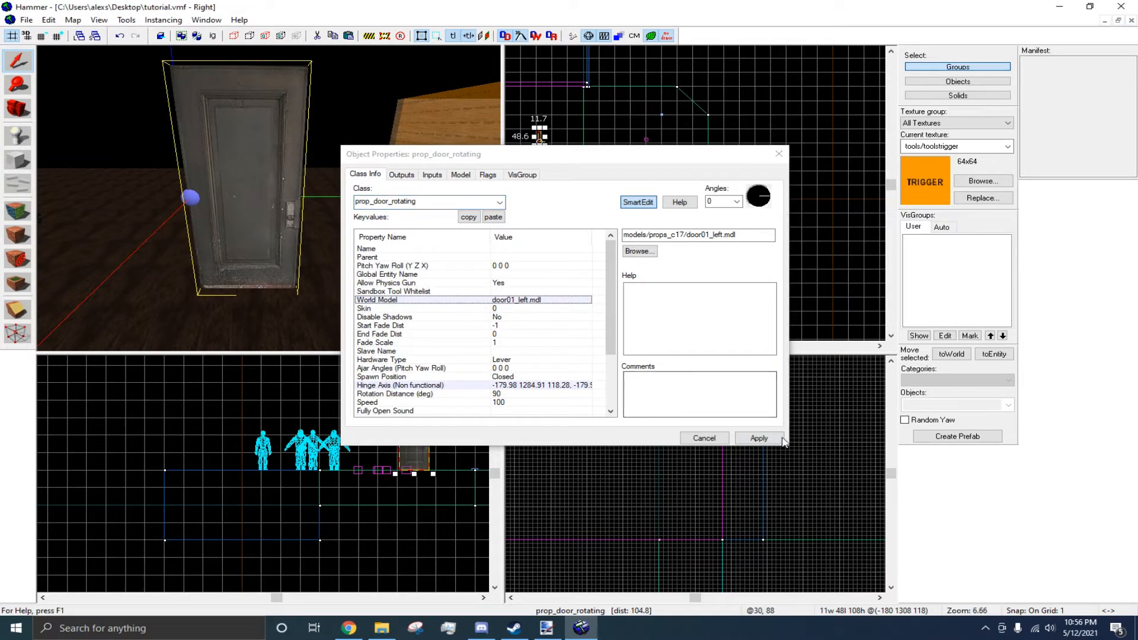
pyautogui.click(759, 438)
# Reopen the rotating door's object properties and look over its model and inputs settings before returning to the class info.
pyautogui.press('z')
pyautogui.press('s')
pyautogui.press('d')
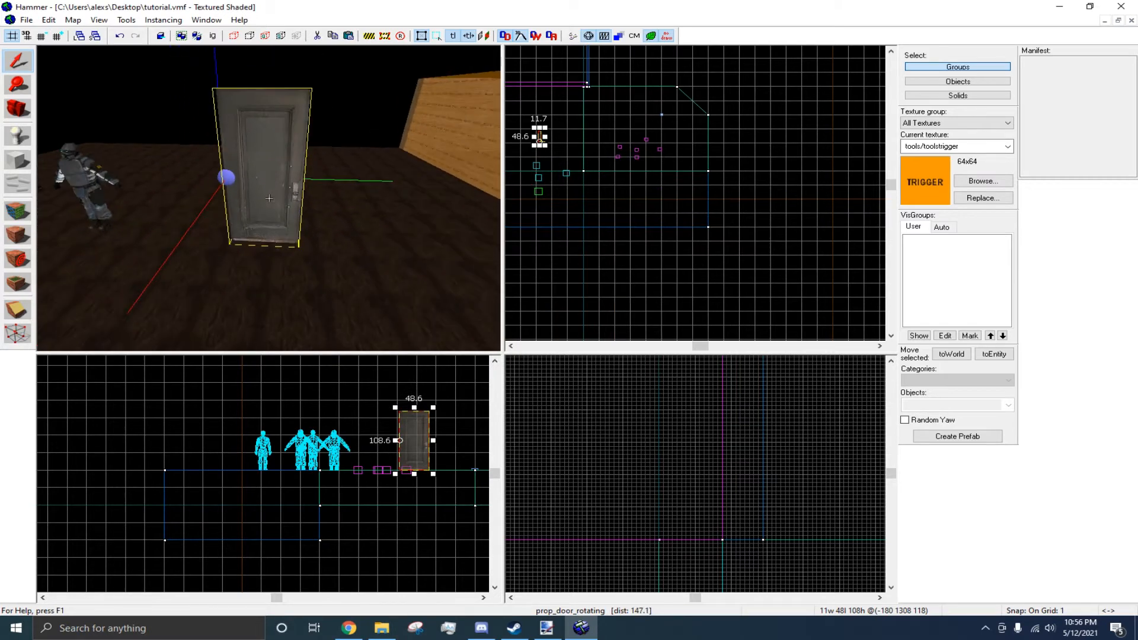
pyautogui.press('w')
pyautogui.hotkey('alt', 'Return')
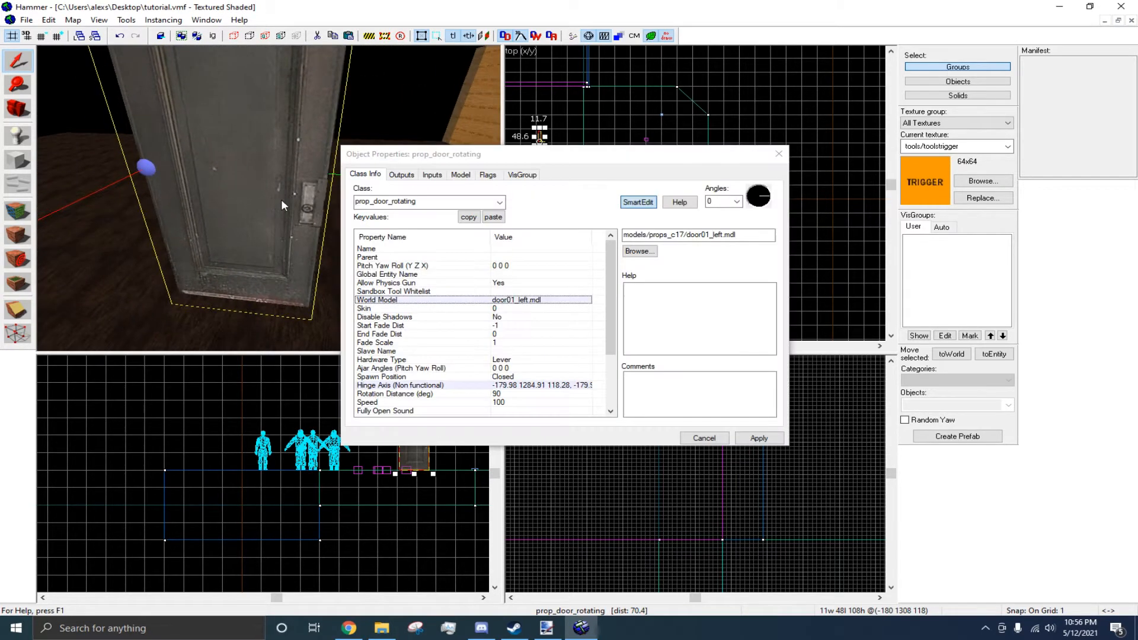
pyautogui.click(460, 174)
pyautogui.click(435, 176)
pyautogui.click(365, 175)
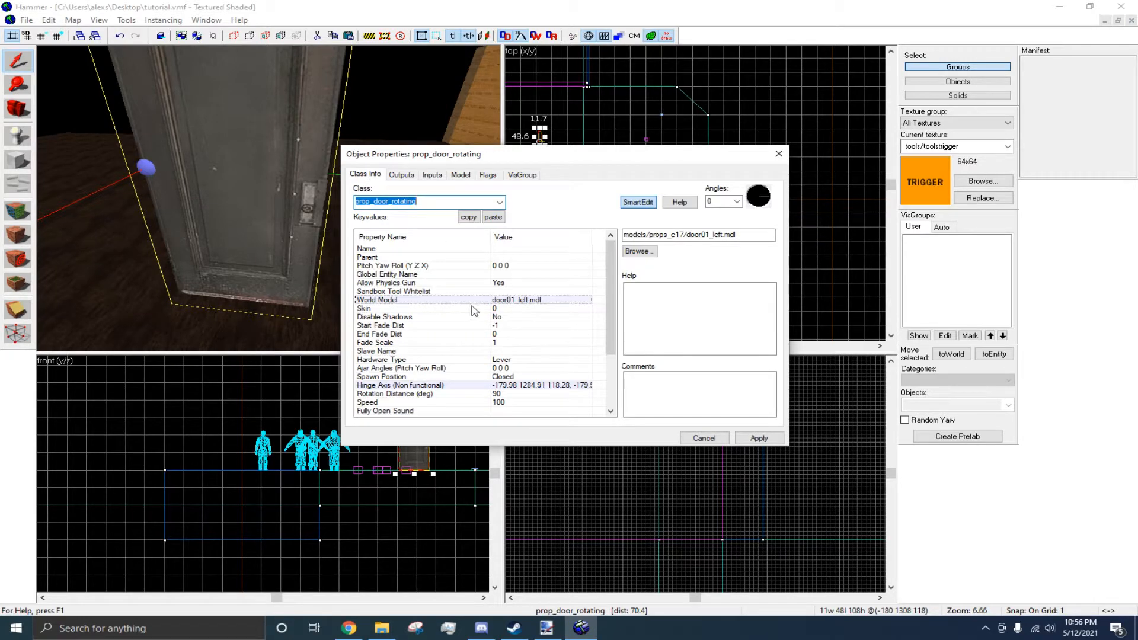
# Set the rotating door's Skin property to 1 and inspect the changed door model.
pyautogui.click(471, 308)
pyautogui.click(651, 240)
pyautogui.press('BackSpace')
pyautogui.write('1')
pyautogui.press('Return')
pyautogui.press('z')
pyautogui.press('s')
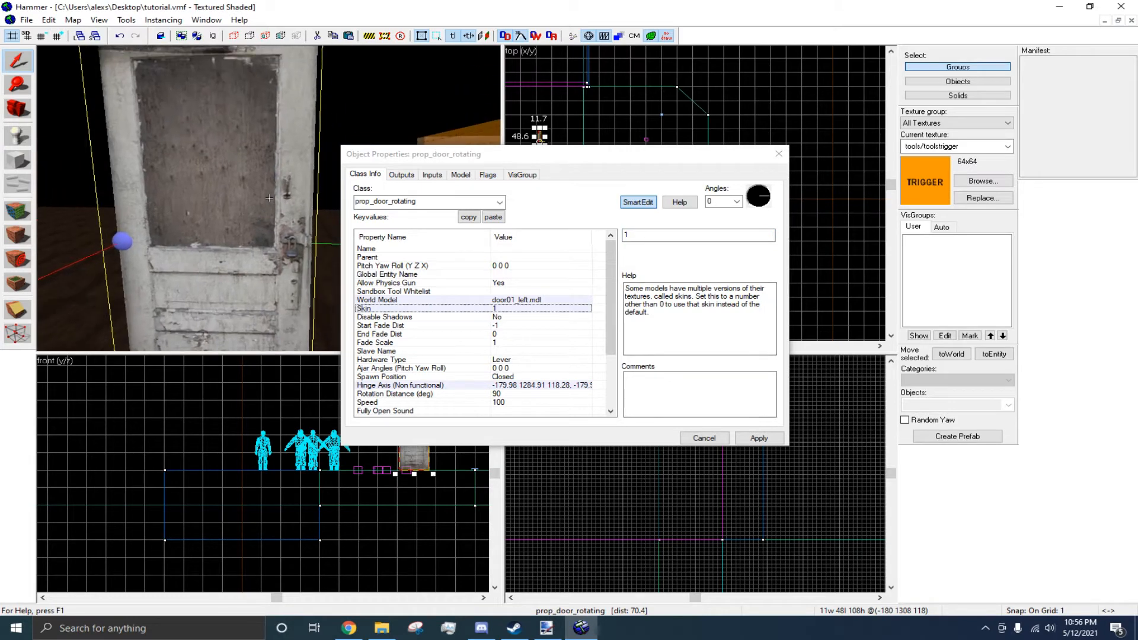
pyautogui.press('z')
# Try skin 2 on the rotating door, reset the skin to 0 and inspect the model.
pyautogui.click(637, 237)
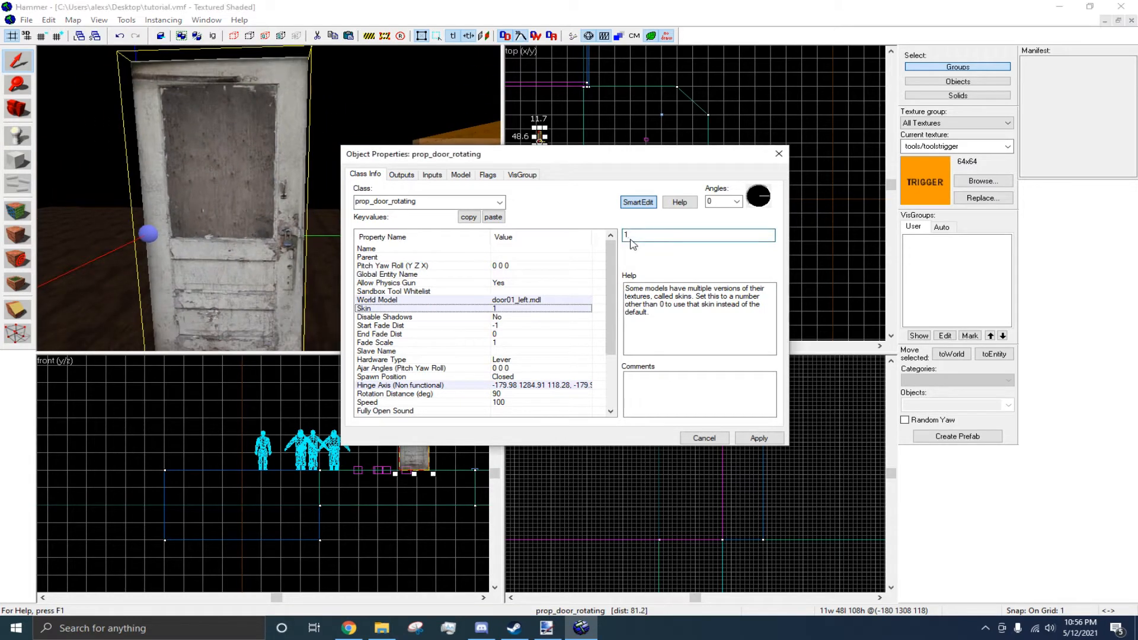
pyautogui.write('2')
pyautogui.click(758, 438)
pyautogui.click(643, 237)
pyautogui.doubleClick(643, 237)
pyautogui.click(758, 438)
pyautogui.moveTo(642, 236); pyautogui.dragTo(599, 237)
pyautogui.write('0')
pyautogui.click(758, 437)
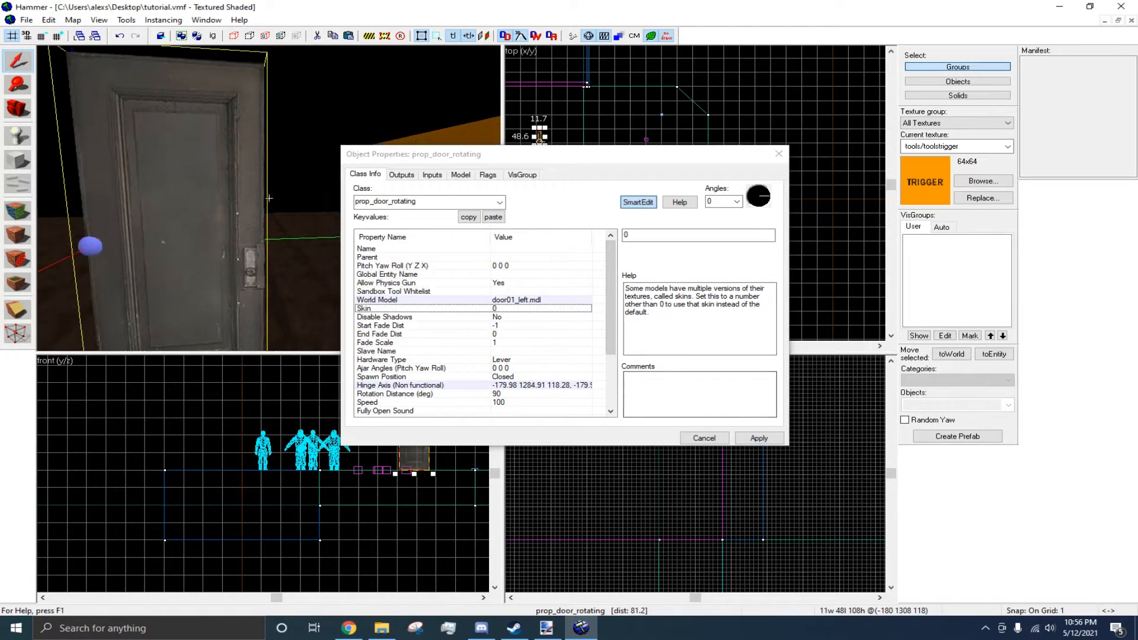
pyautogui.press('s')
pyautogui.press('z')
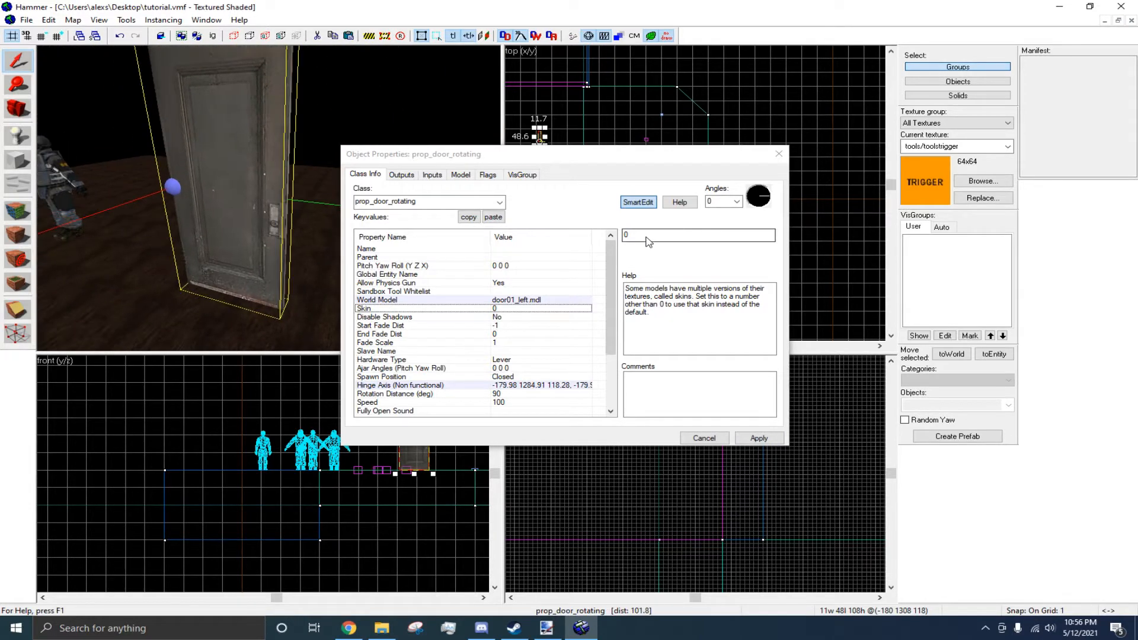
# Set the rotating door's skin to 6, apply it, close the object properties and view the door.
pyautogui.moveTo(646, 237); pyautogui.dragTo(587, 237)
pyautogui.write('6')
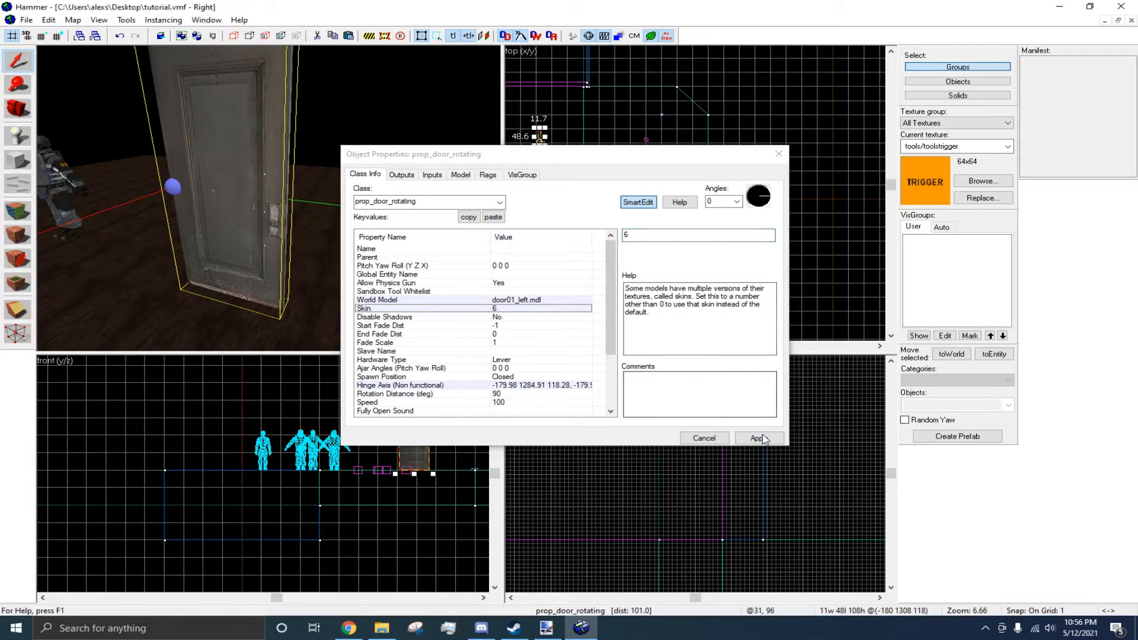
pyautogui.click(759, 438)
pyautogui.press('w')
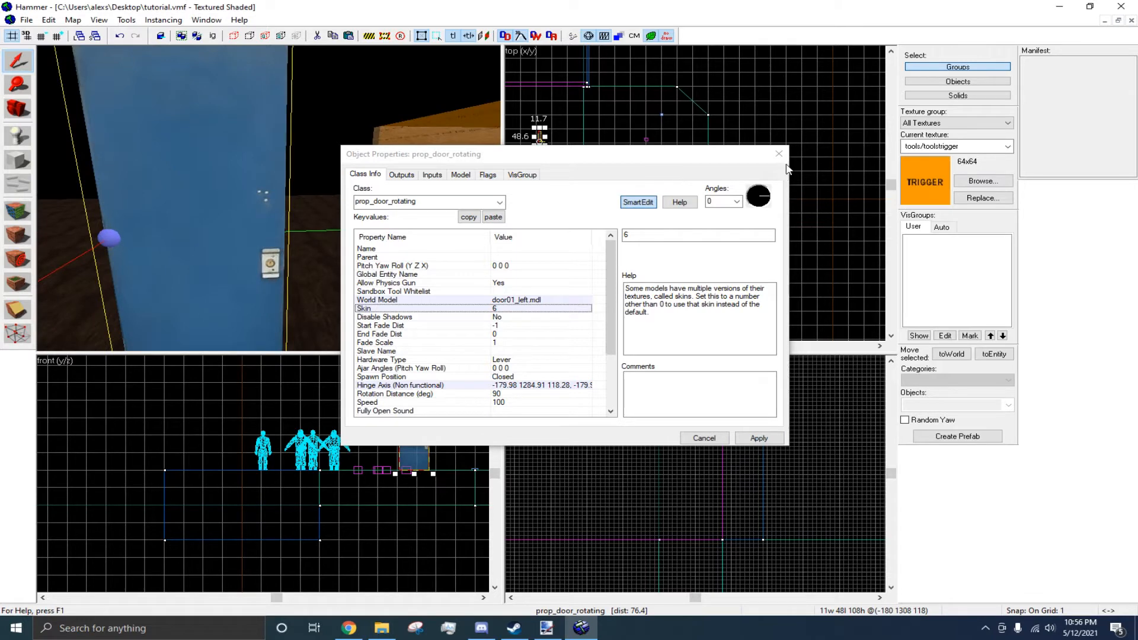
pyautogui.click(779, 154)
pyautogui.press('z')
pyautogui.press('s')
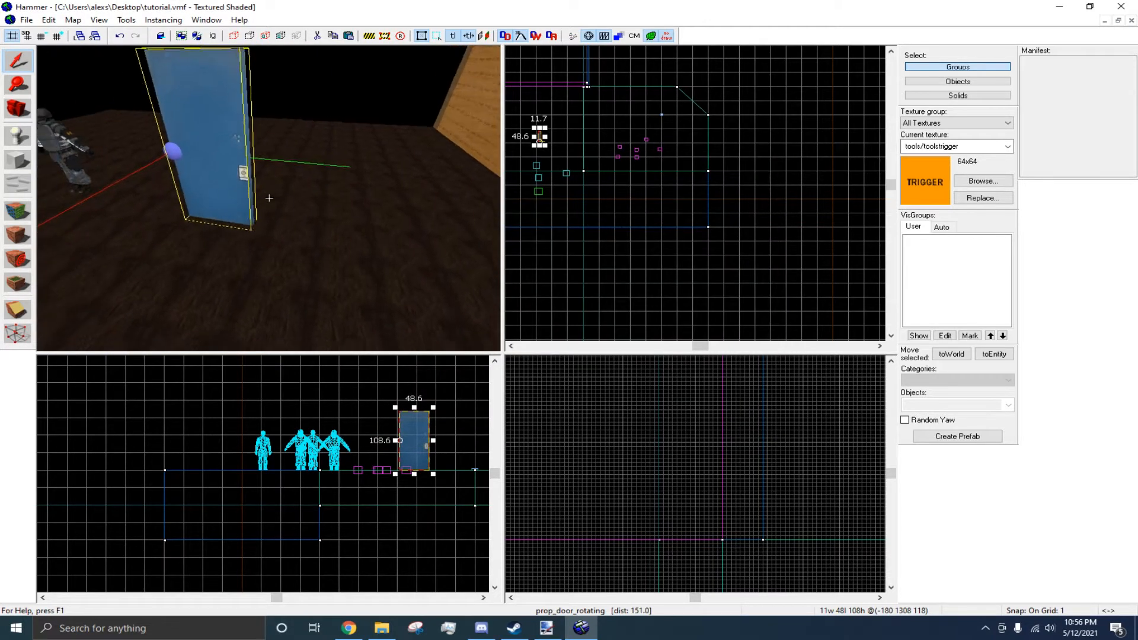
pyautogui.press('s')
pyautogui.press('w')
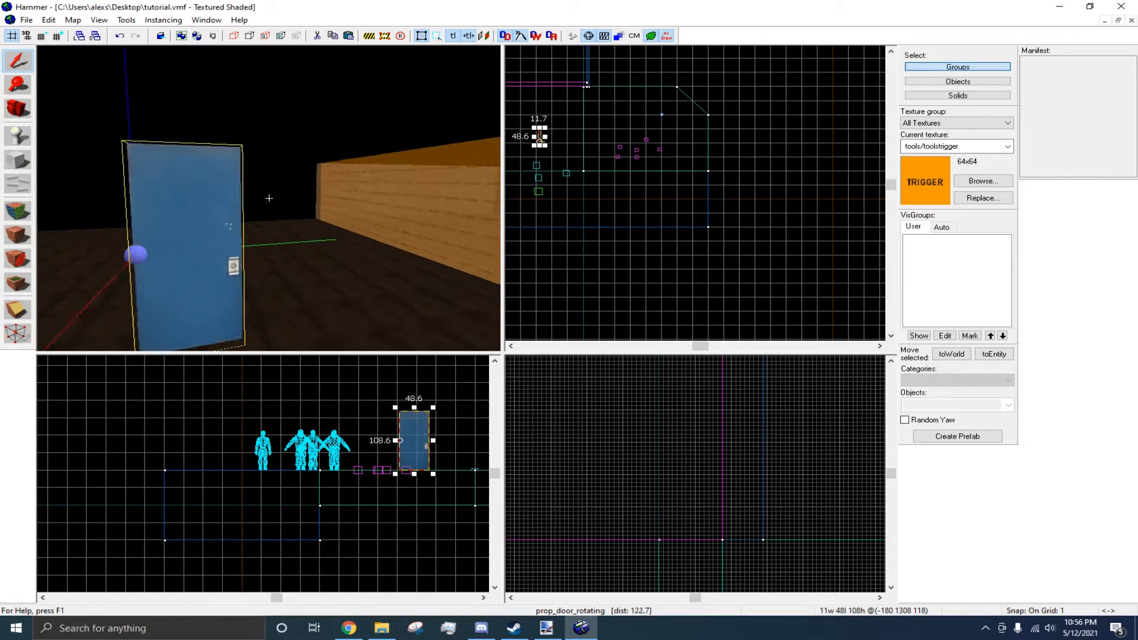
# Filter the texture browser by "door" and choose de_cbble/door010 as the current texture.
pyautogui.press('z')
pyautogui.click(981, 181)
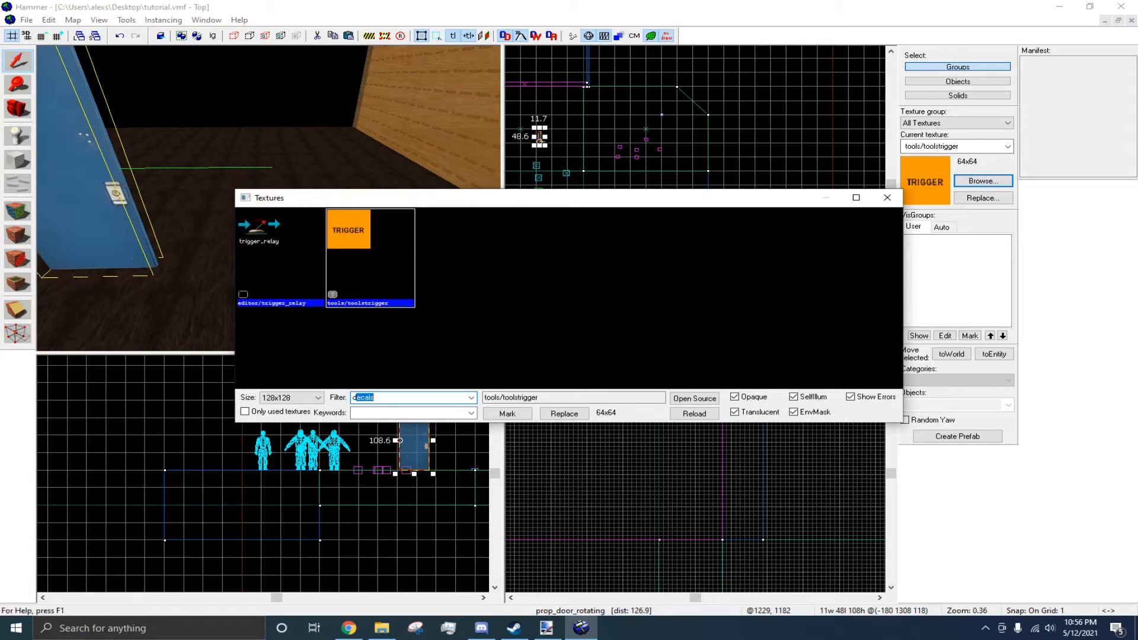
pyautogui.scroll(-5, 658, 310)
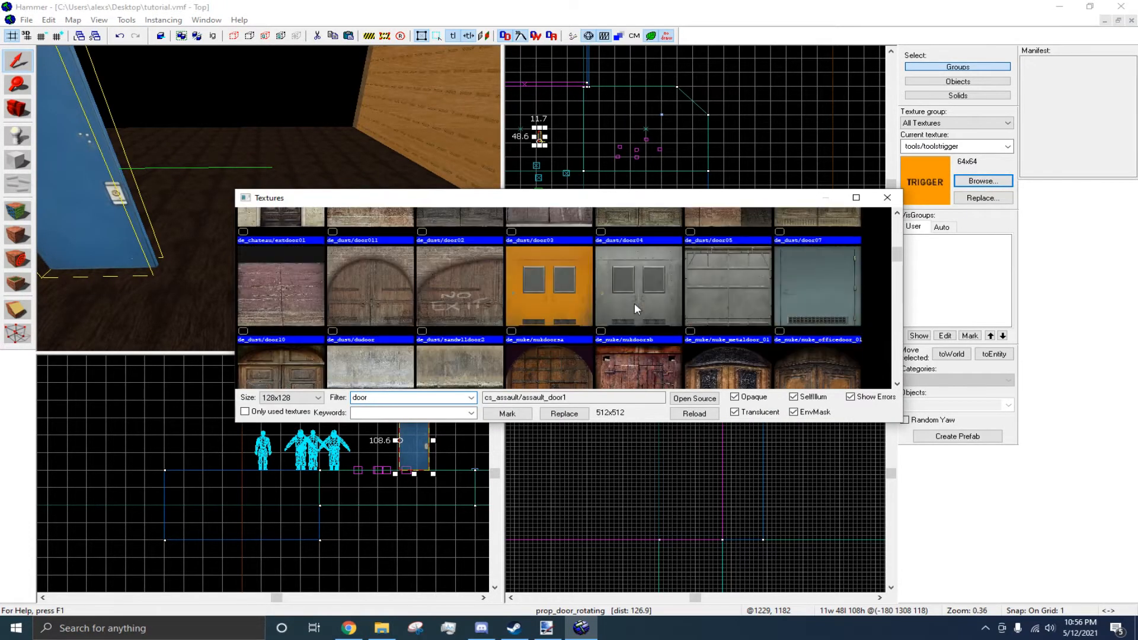
pyautogui.doubleClick(315, 270)
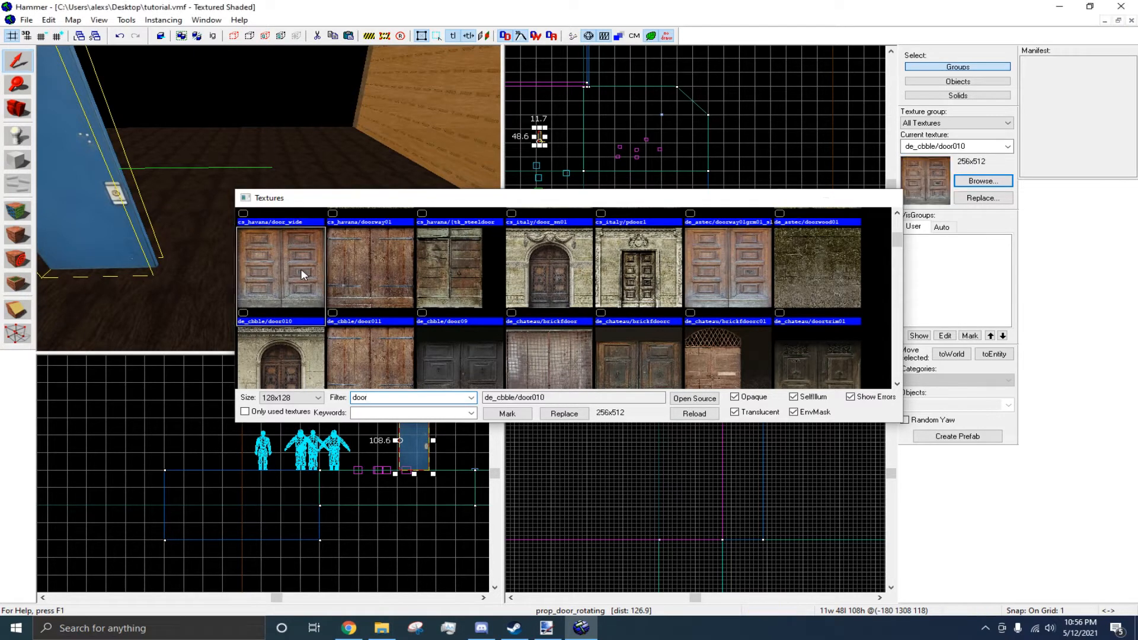
pyautogui.click(269, 198)
pyautogui.press('z')
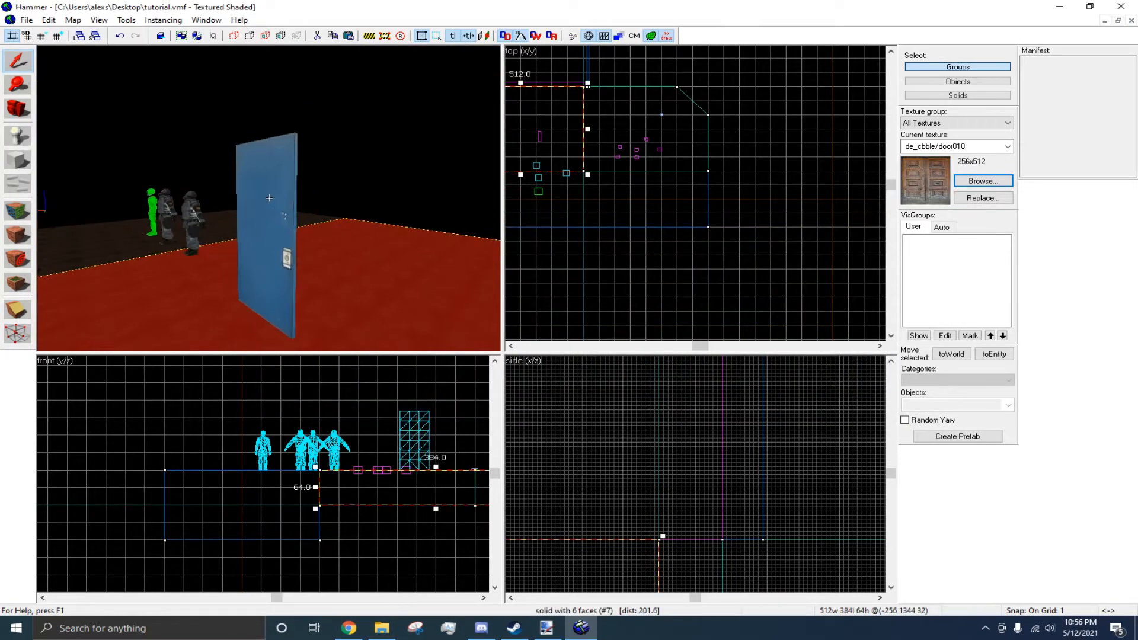
pyautogui.press('z')
pyautogui.press('z')
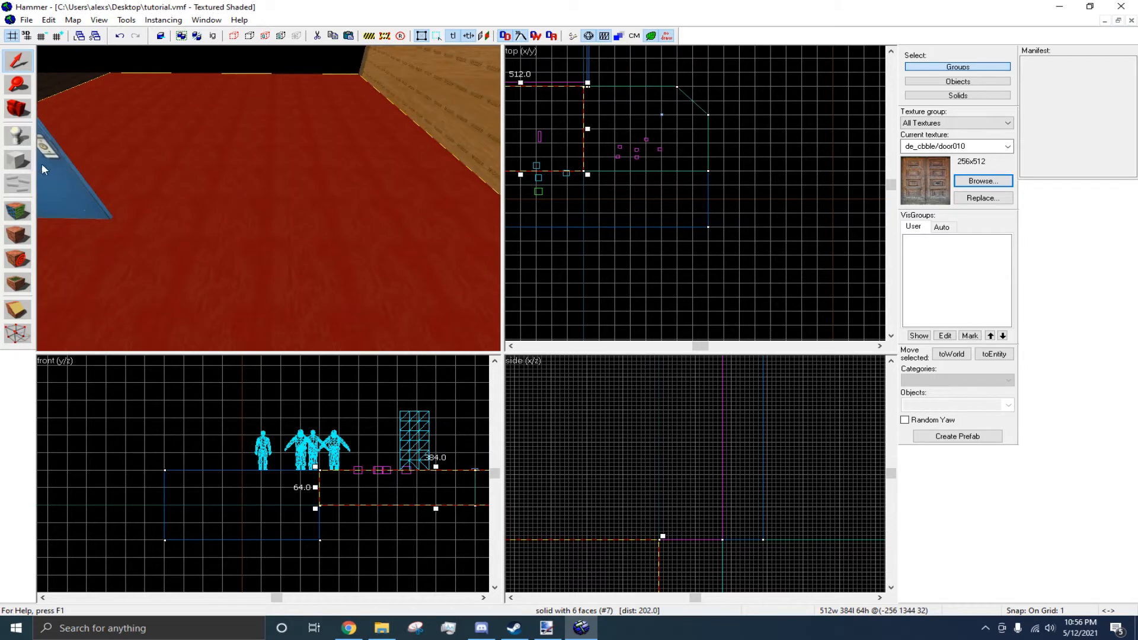
# Create a door-shaped block brush near the rotating door, about 20 units wide, 62 long and 109 high.
pyautogui.click(18, 160)
pyautogui.scroll(-5, 551, 168)
pyautogui.scroll(15, 545, 155)
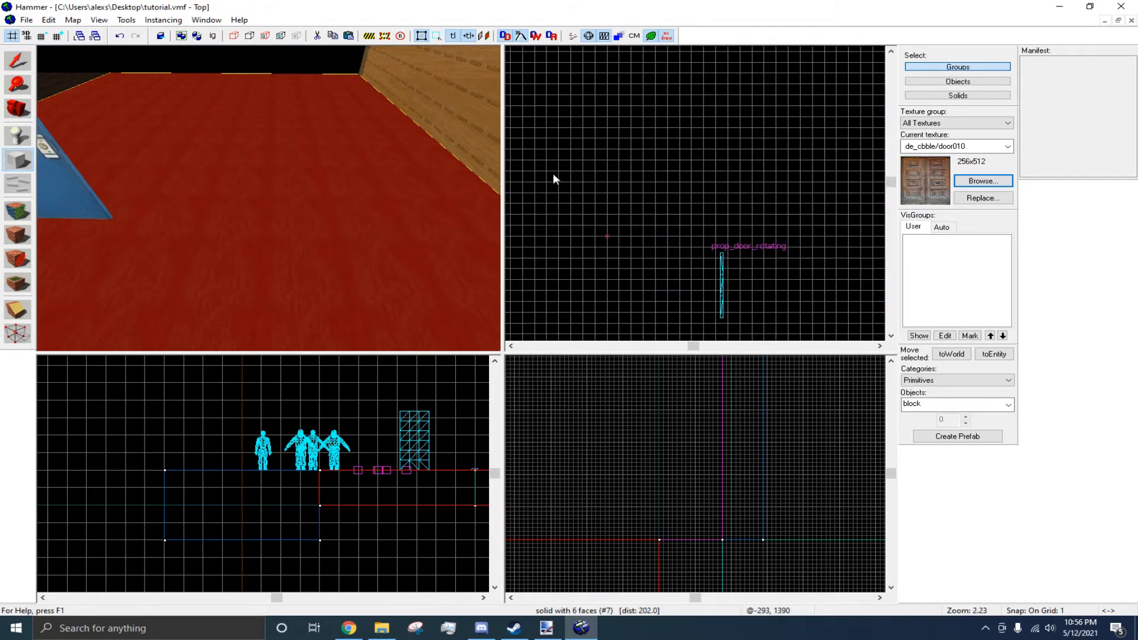
pyautogui.scroll(4, 551, 170)
pyautogui.moveTo(586, 169); pyautogui.dragTo(641, 325)
pyautogui.scroll(-6, 636, 251)
pyautogui.moveTo(442, 507)
pyautogui.mouseDown()
pyautogui.moveTo(441, 452)
pyautogui.moveTo(475, 418)
pyautogui.moveTo(483, 441)
pyautogui.mouseUp()
pyautogui.press('Return')
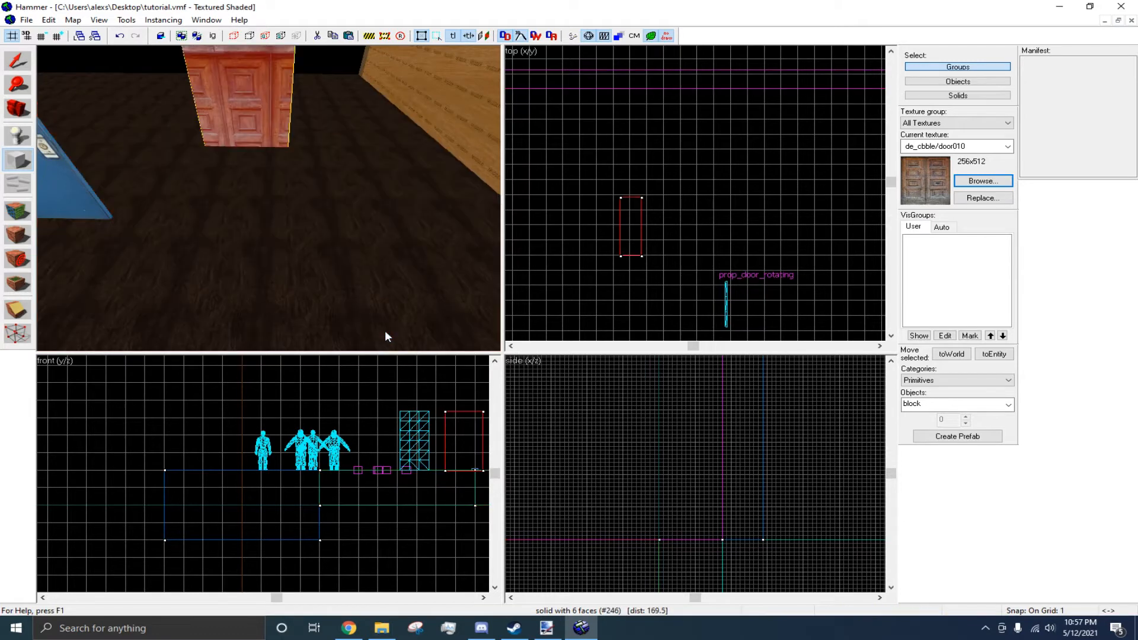
# Open the Face Edit Sheet for the new door block and fit the door texture to all its faces.
pyautogui.press('z')
pyautogui.press('w')
pyautogui.press('s')
pyautogui.press('z')
pyautogui.press('w')
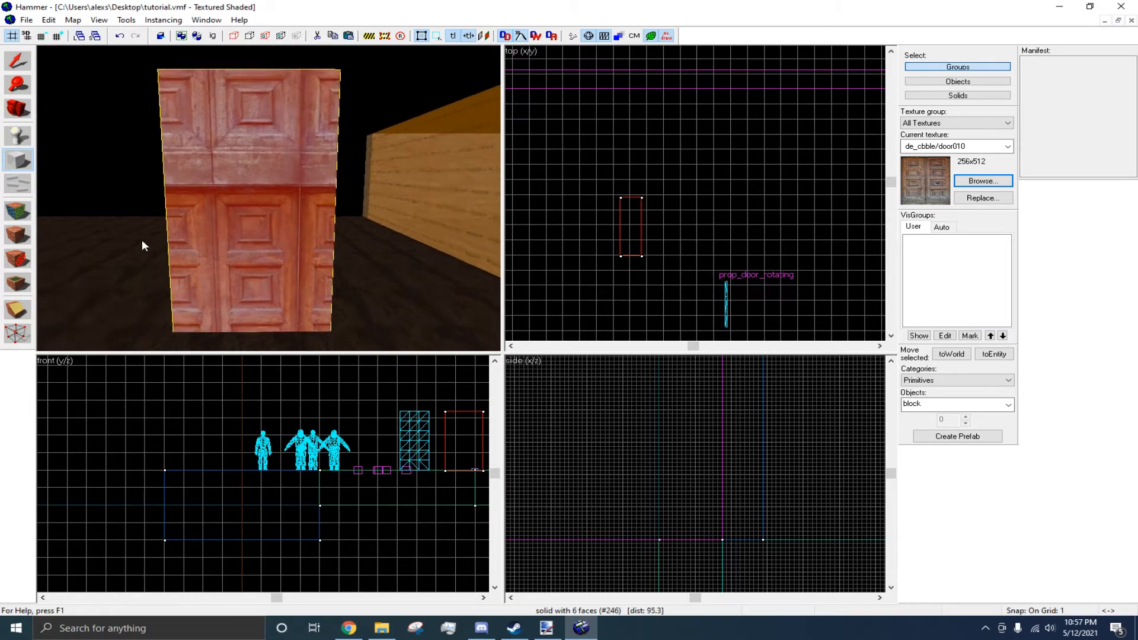
pyautogui.press('w')
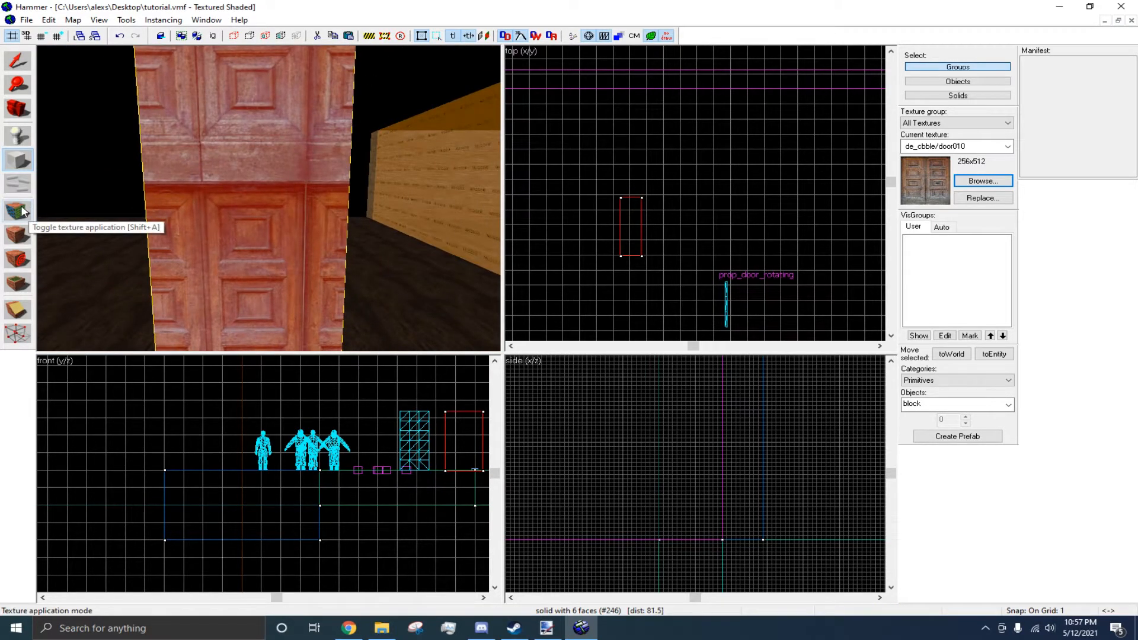
pyautogui.click(24, 211)
pyautogui.moveTo(571, 196); pyautogui.dragTo(673, 189)
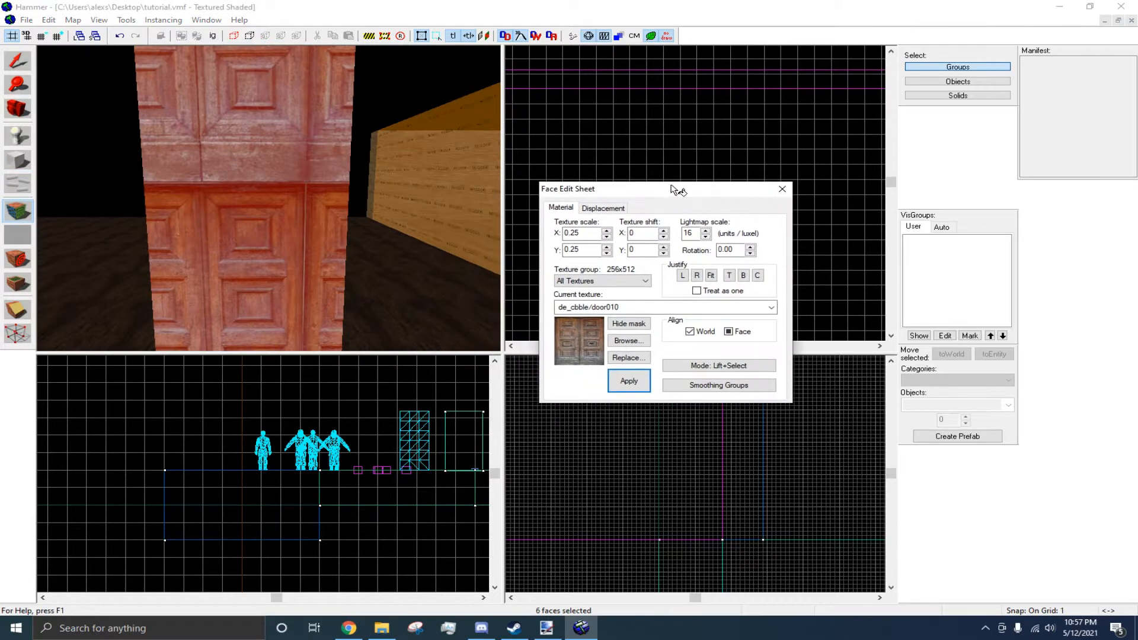
pyautogui.click(537, 268)
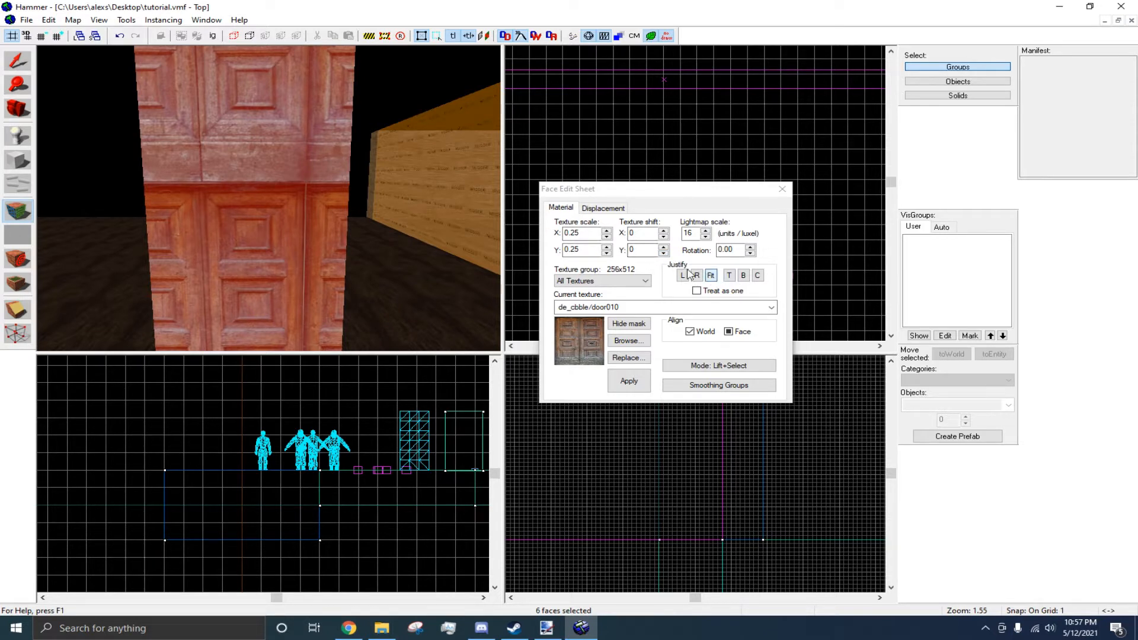
pyautogui.click(712, 279)
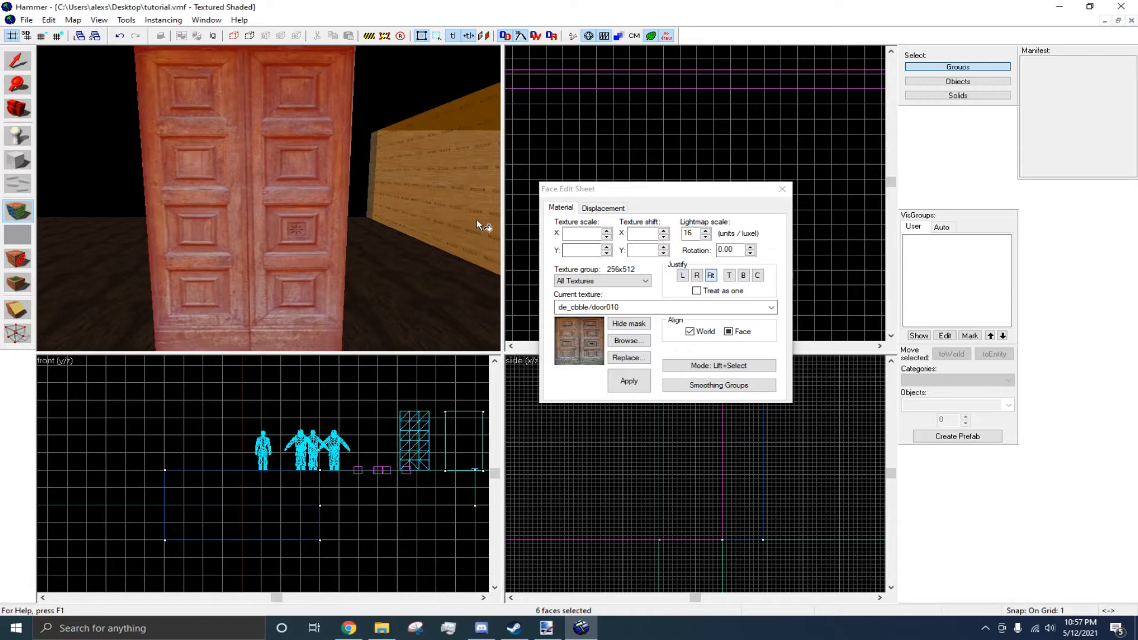
# Examine the fitted door texture on the block's front and side faces.
pyautogui.press('z')
pyautogui.press('s')
pyautogui.press('a')
pyautogui.press('a')
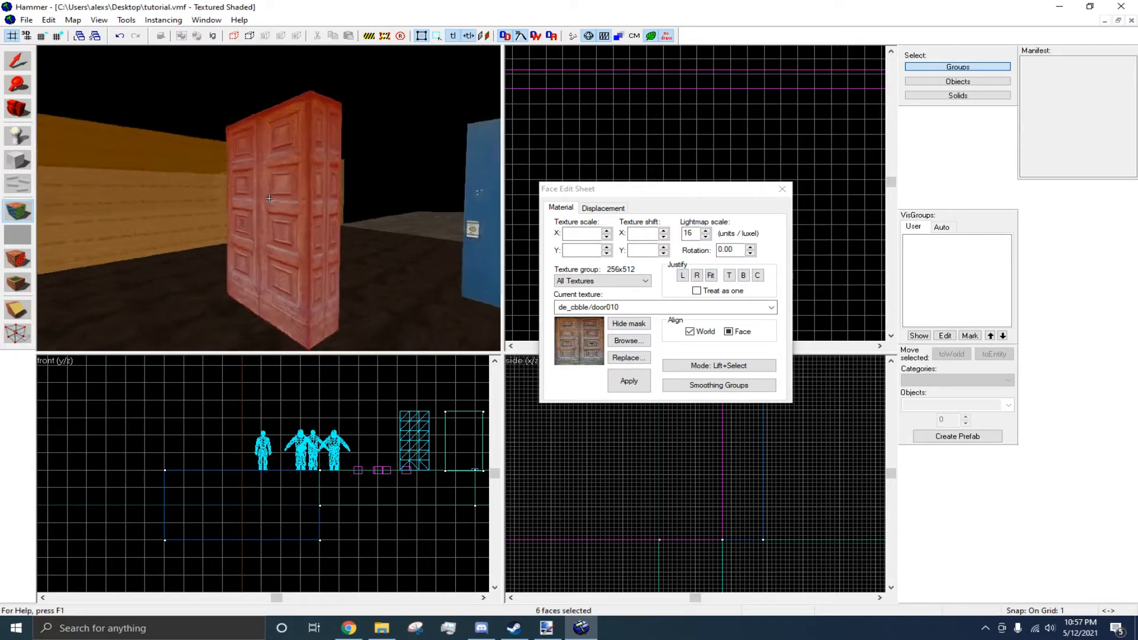
pyautogui.press('w')
pyautogui.press('s')
pyautogui.press('w')
pyautogui.press('s')
pyautogui.press('w')
pyautogui.press('z')
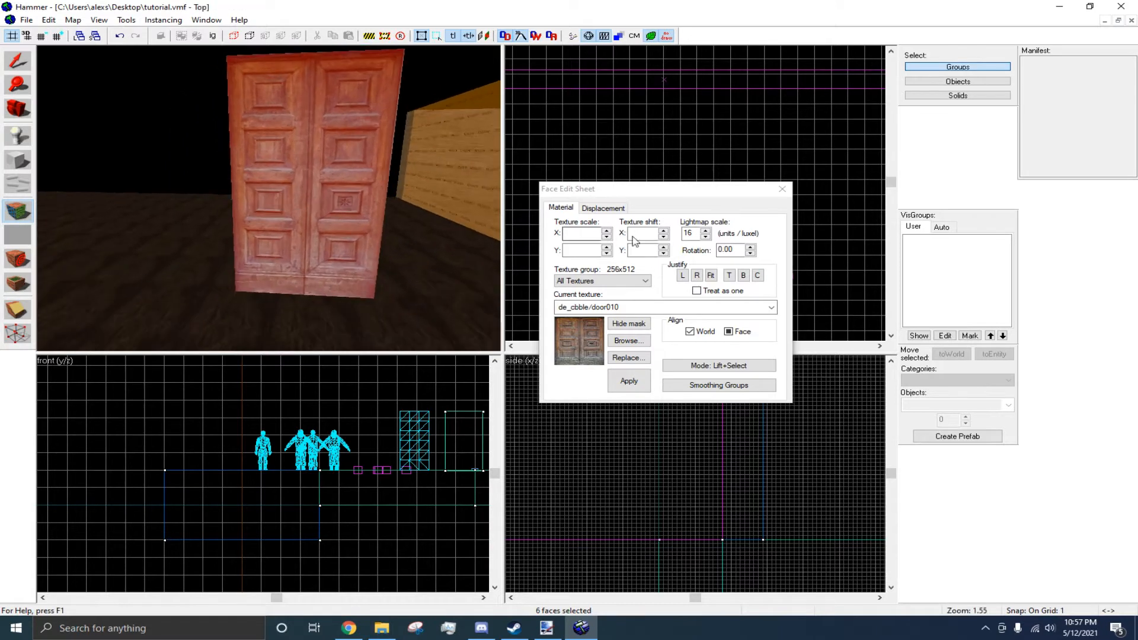
# Set the door block's texture scale to 0.30 in X and -0.30 in Y.
pyautogui.press('z')
pyautogui.press('z')
pyautogui.click(606, 231)
pyautogui.click(606, 231)
pyautogui.click(606, 231)
pyautogui.click(606, 231)
pyautogui.click(606, 231)
pyautogui.click(606, 231)
pyautogui.click(607, 251)
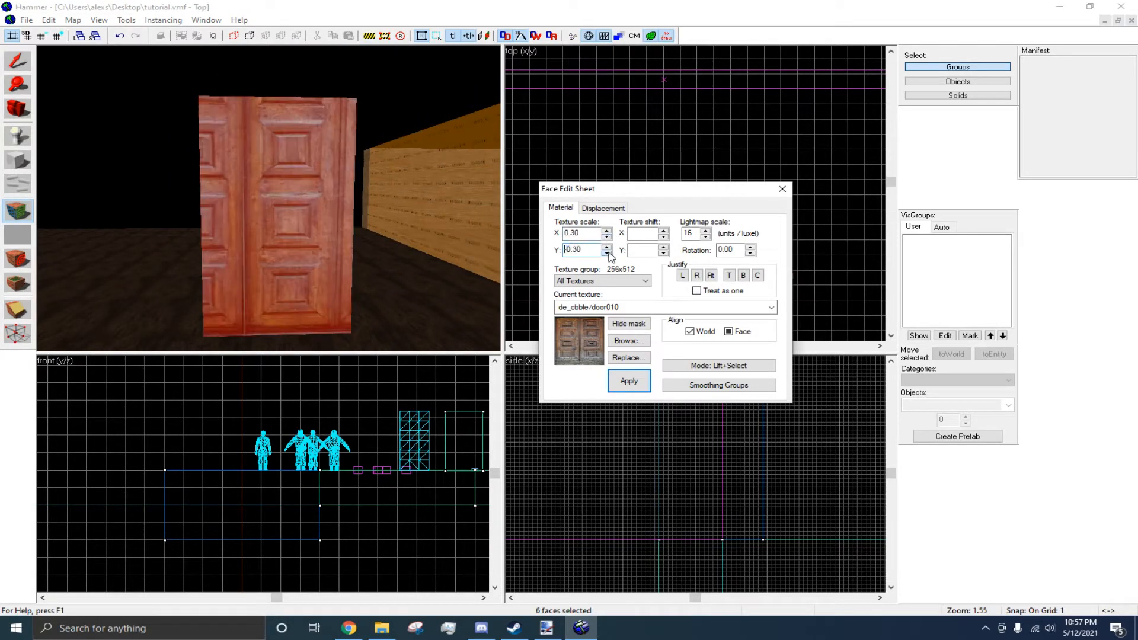
# Shift the door block's texture by 100 in Y and 5 in X.
pyautogui.click(663, 248)
pyautogui.click(664, 247)
pyautogui.click(663, 248)
pyautogui.click(664, 248)
pyautogui.click(663, 247)
pyautogui.click(664, 248)
pyautogui.click(664, 248)
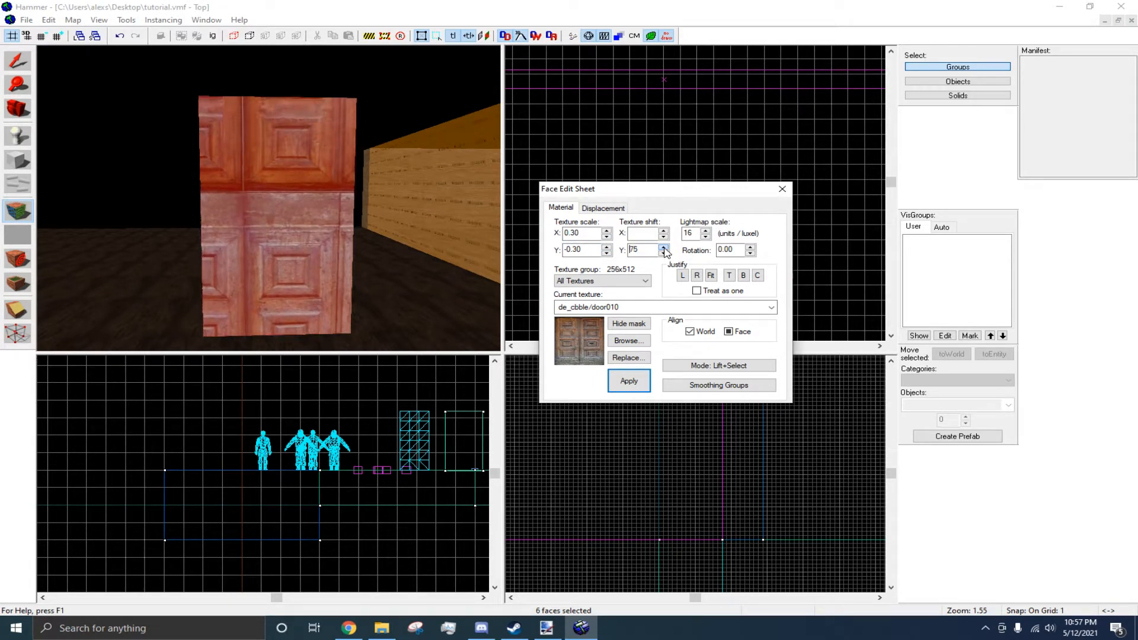
pyautogui.click(664, 247)
pyautogui.click(664, 248)
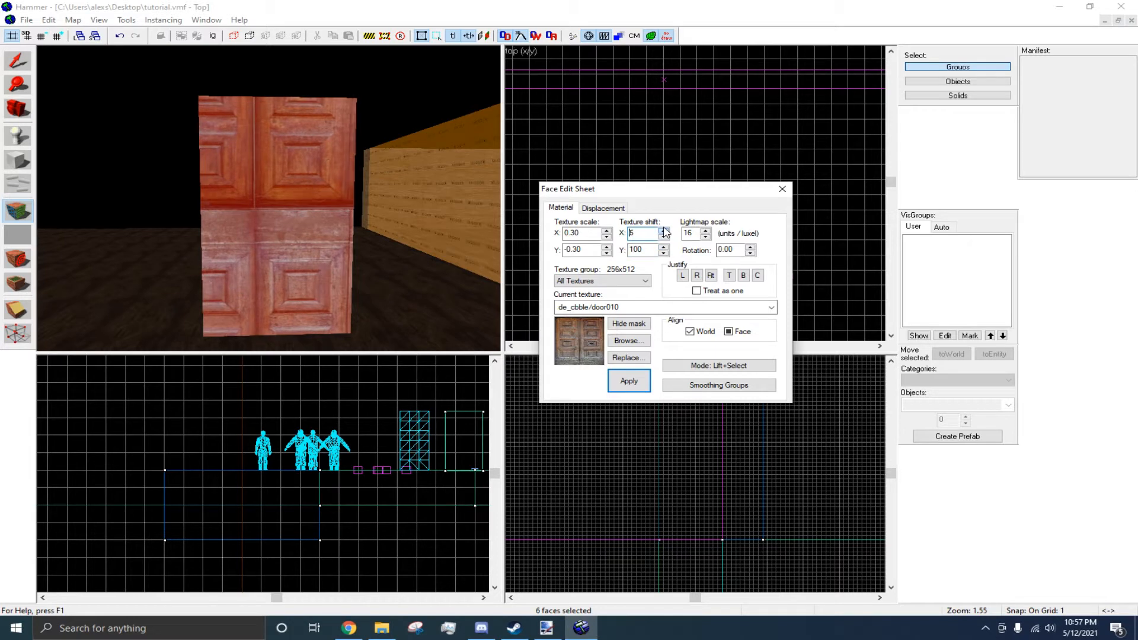
# Refit the door texture to the block's faces and close the Face Edit Sheet.
pyautogui.click(711, 276)
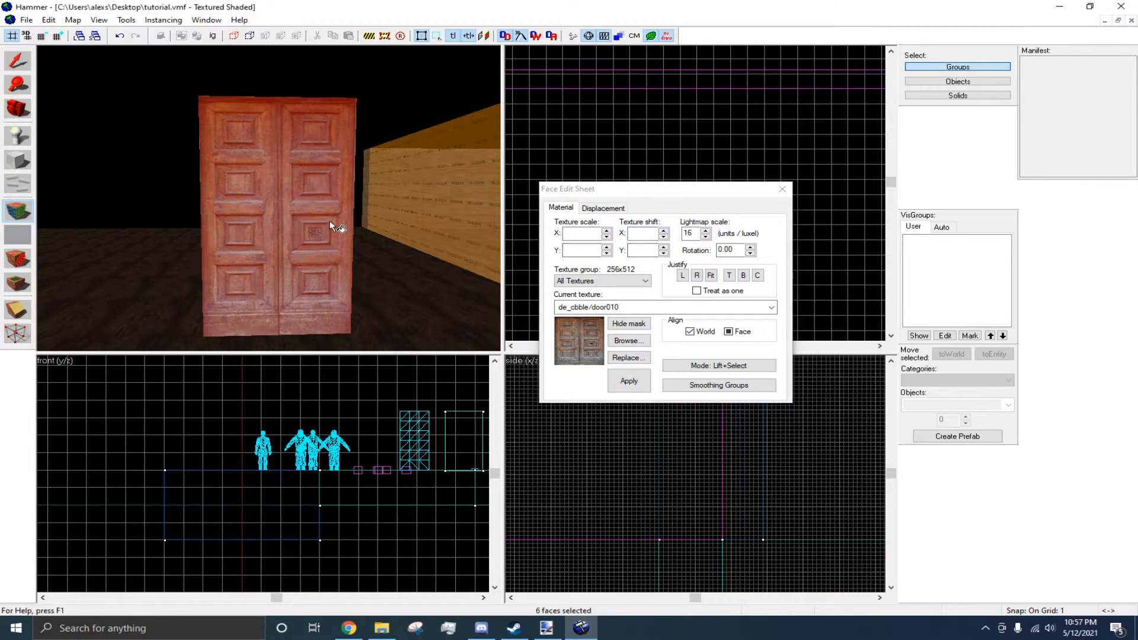
pyautogui.press('z')
pyautogui.press('s')
pyautogui.press('z')
pyautogui.click(781, 189)
pyautogui.press('z')
pyautogui.press('w')
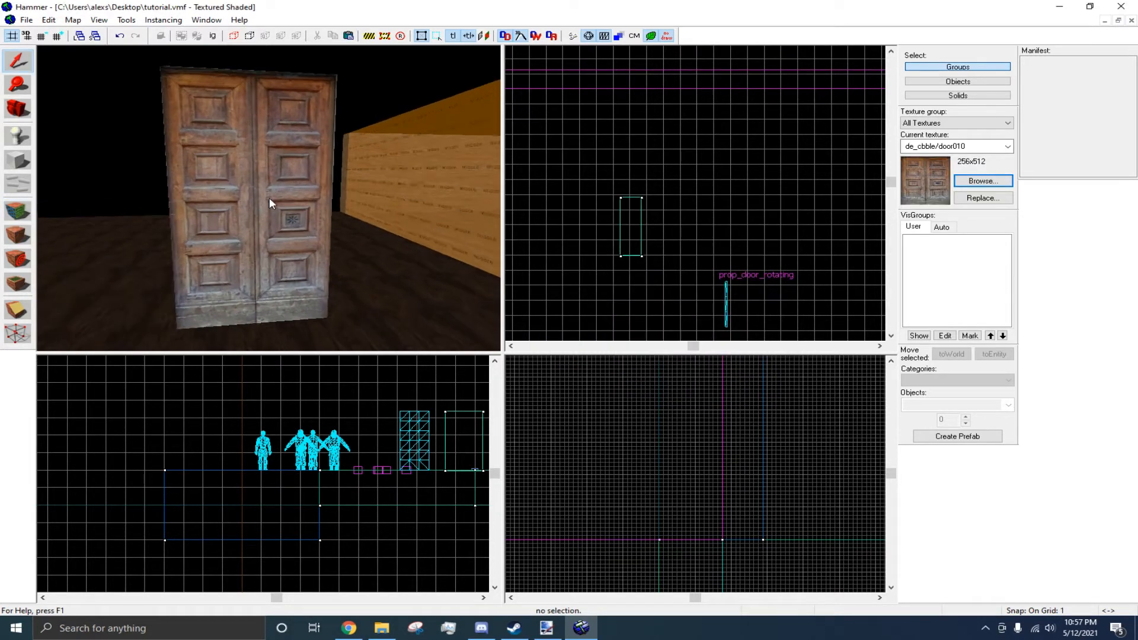
# Select the textured door block and tie it to an entity.
pyautogui.click(269, 197)
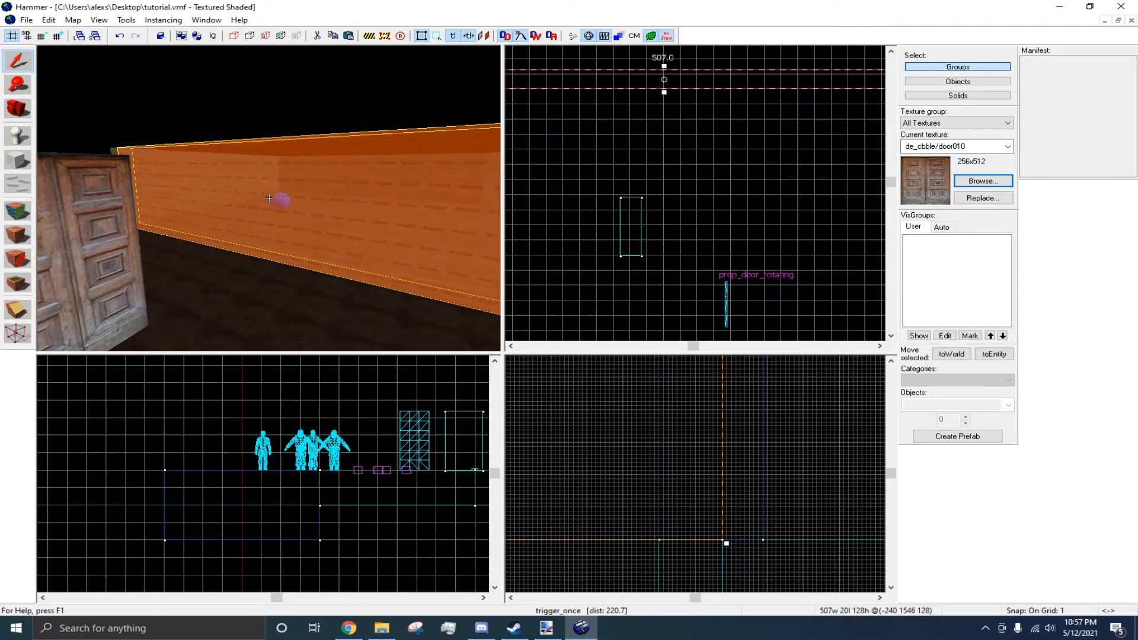
pyautogui.press('z')
pyautogui.click(258, 116)
pyautogui.press('z')
pyautogui.press('z')
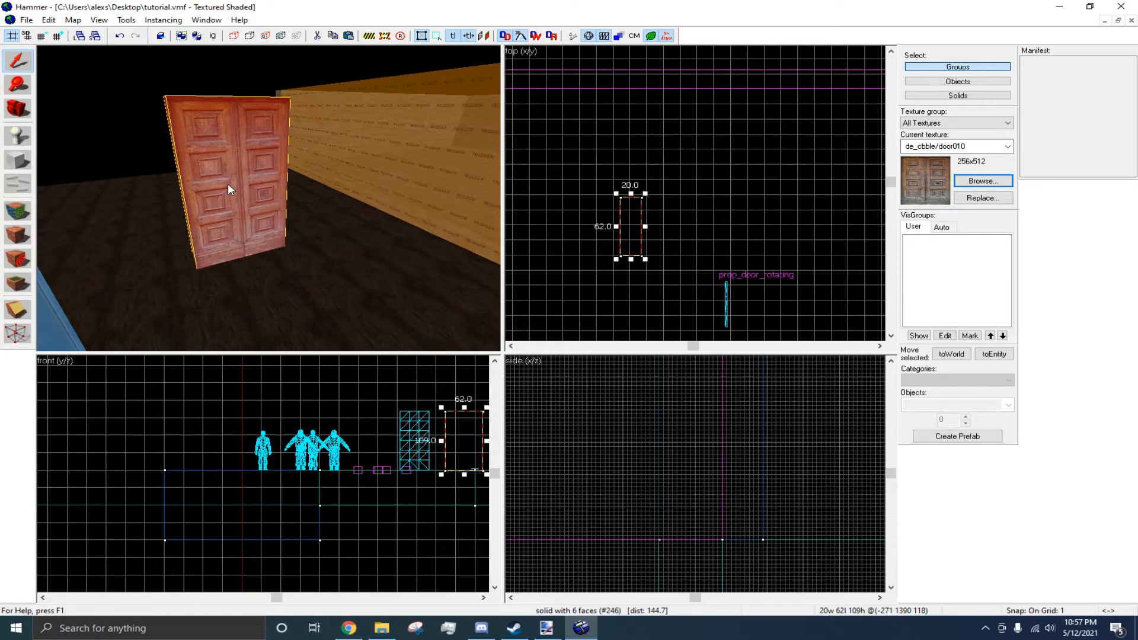
pyautogui.hotkey('ctrl', 't')
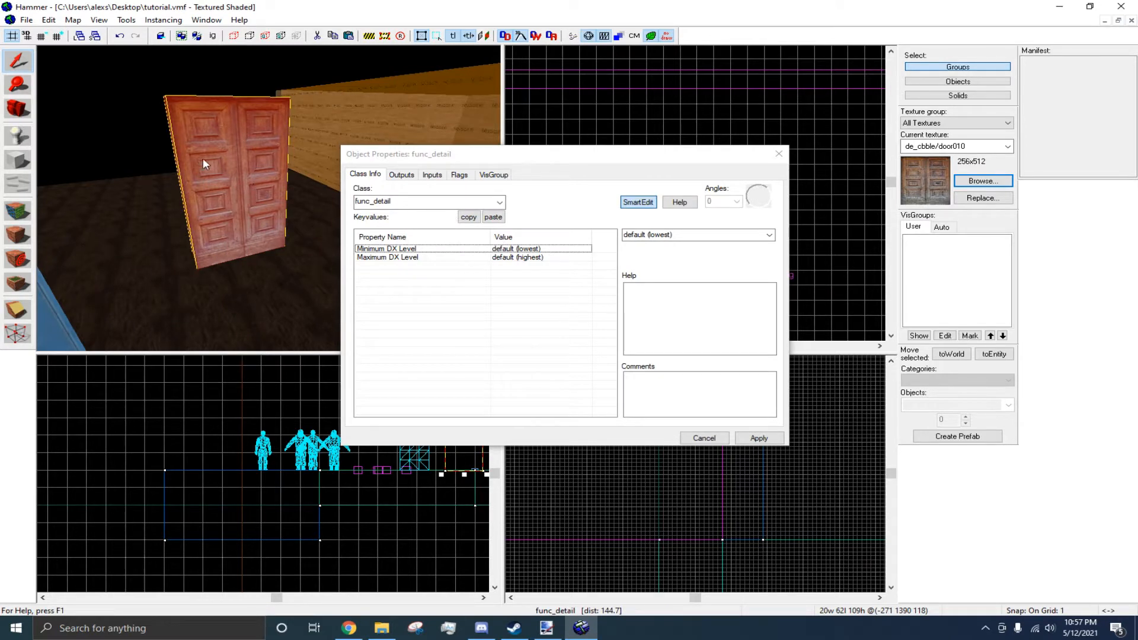
# Change the door block's entity class to func_door and apply it.
pyautogui.click(433, 205)
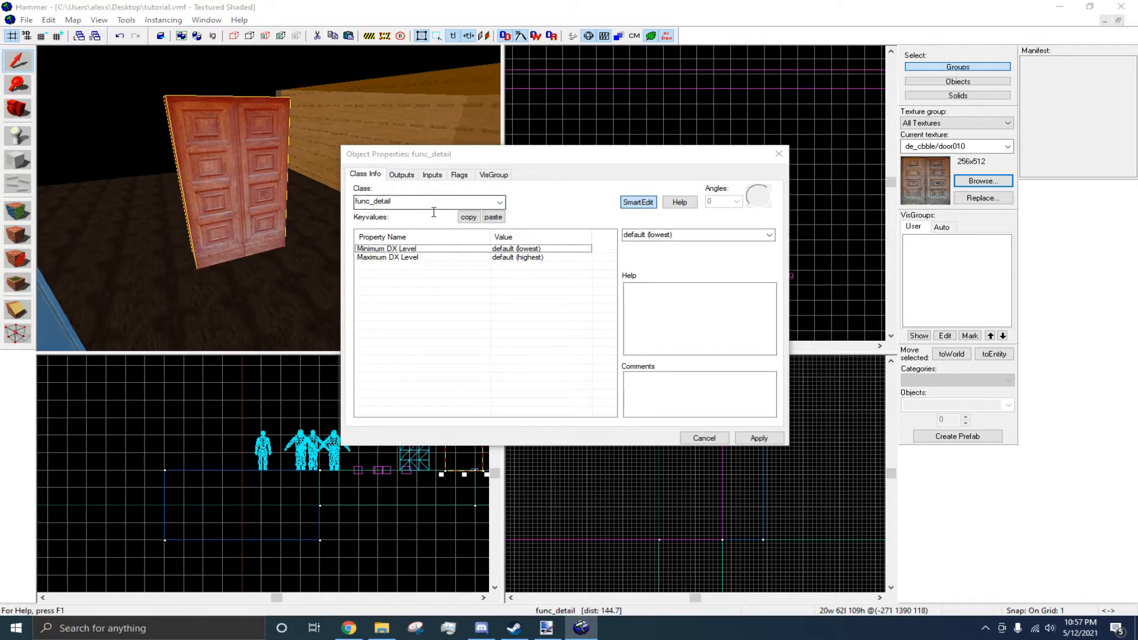
pyautogui.press('BackSpace')
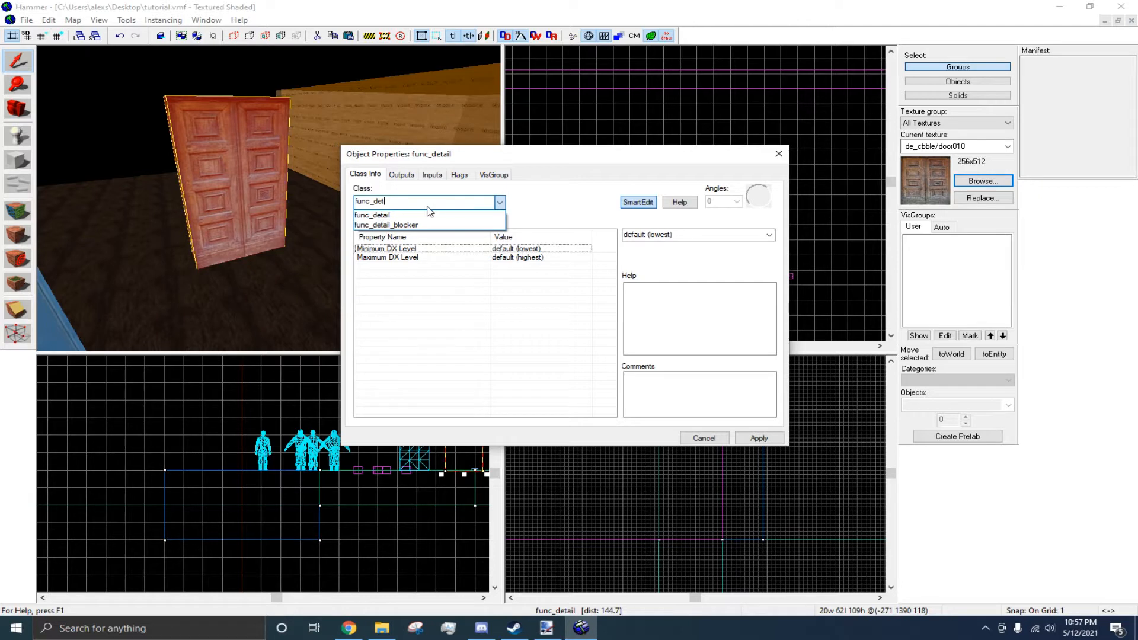
pyautogui.press('BackSpace')
pyautogui.press('BackSpace')
pyautogui.press('BackSpace')
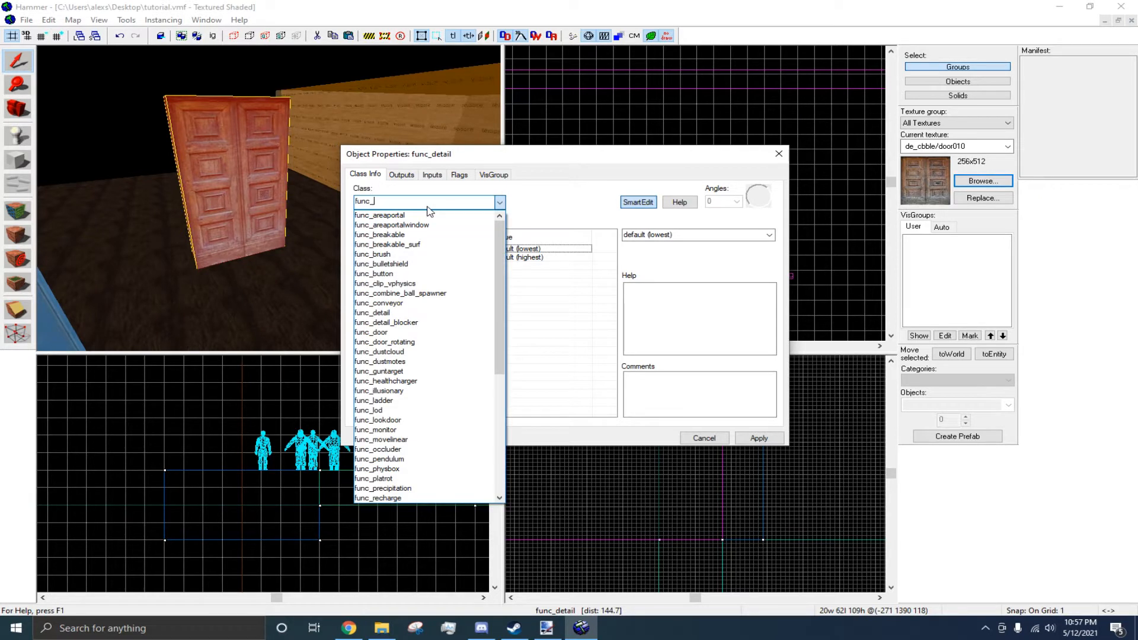
pyautogui.write('door')
pyautogui.press('Down')
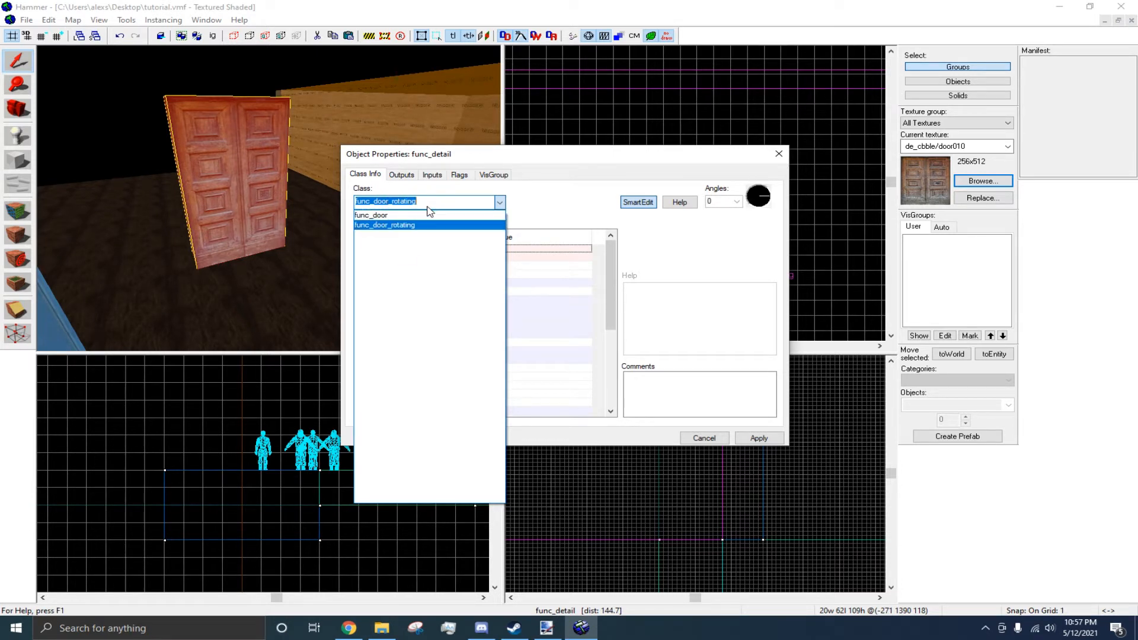
pyautogui.click(431, 214)
pyautogui.click(758, 437)
pyautogui.click(726, 442)
# Examine the door block from the front in the 3D view.
pyautogui.press('z')
pyautogui.press('w')
pyautogui.press('s')
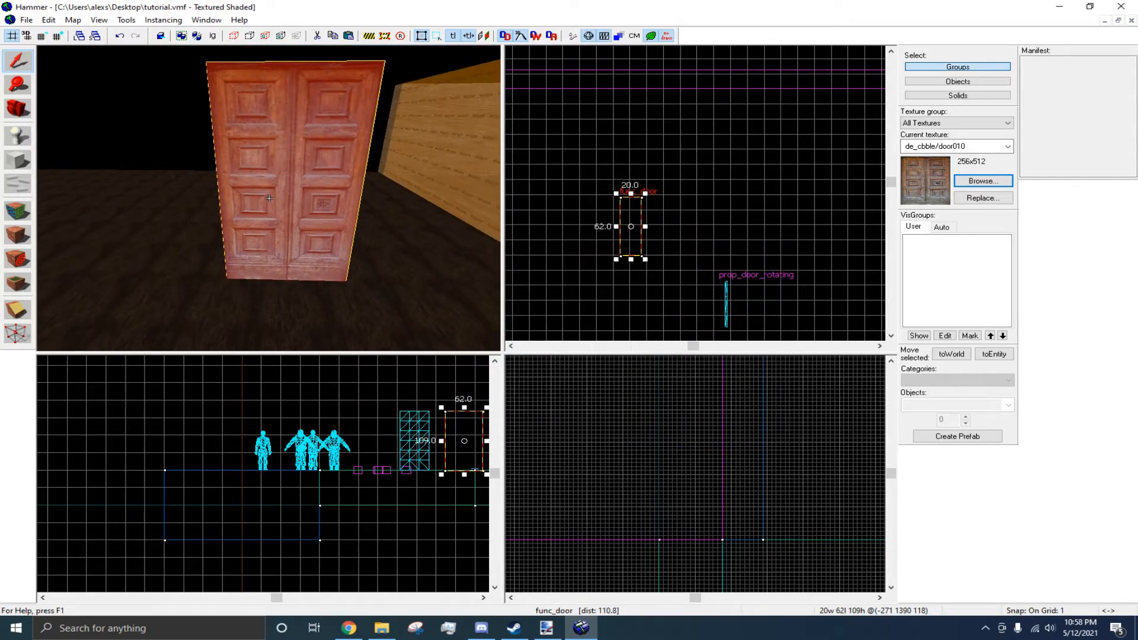
pyautogui.press('z')
pyautogui.press('z')
pyautogui.press('z')
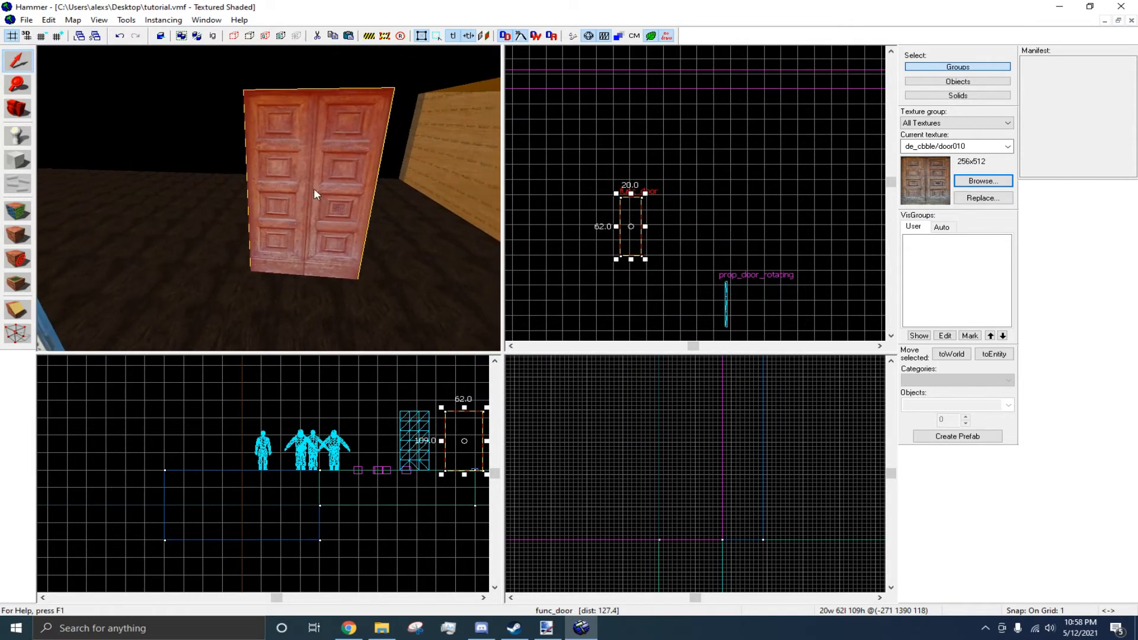
pyautogui.press('z')
pyautogui.press('z')
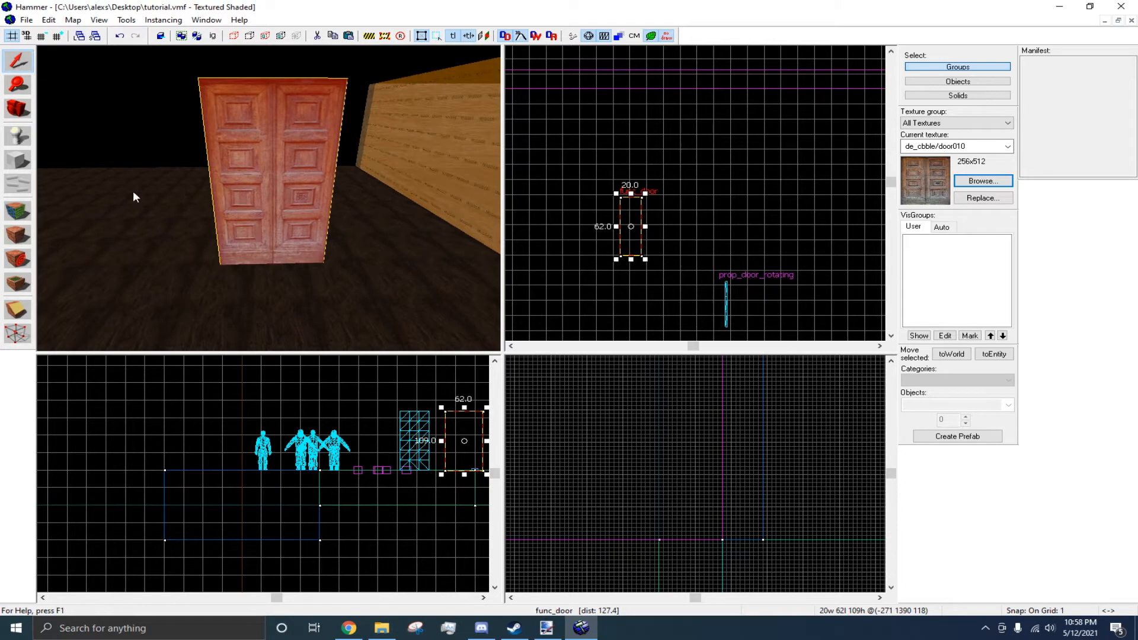
# Turn off the Touch Opens flag in the func_door's properties.
pyautogui.doubleClick(289, 195)
pyautogui.scroll(-5, 496, 327)
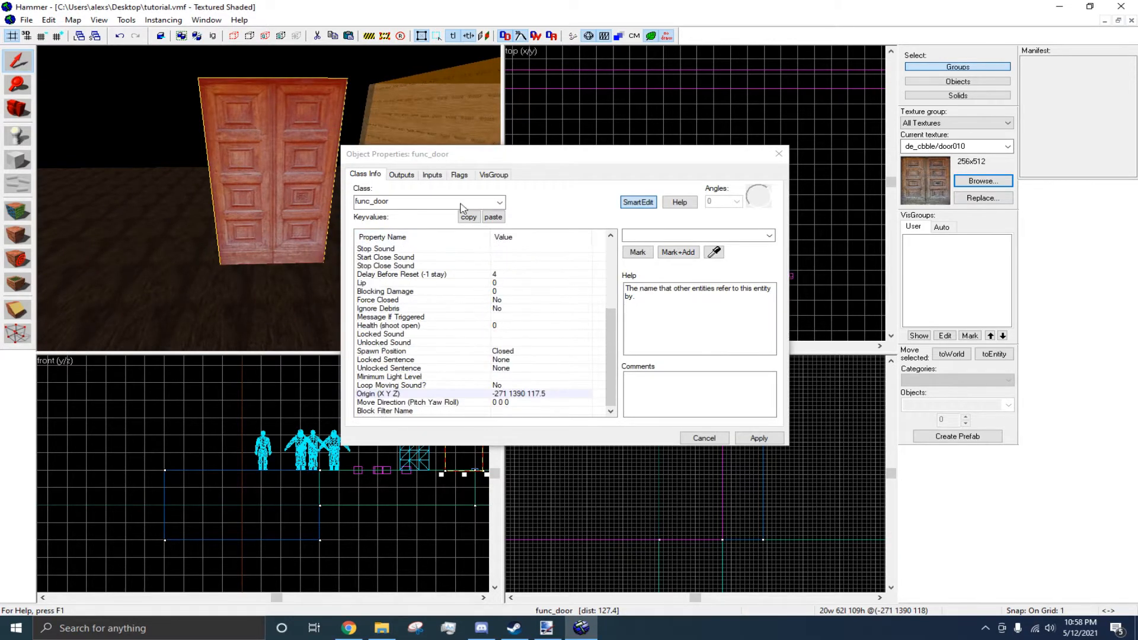
pyautogui.click(459, 174)
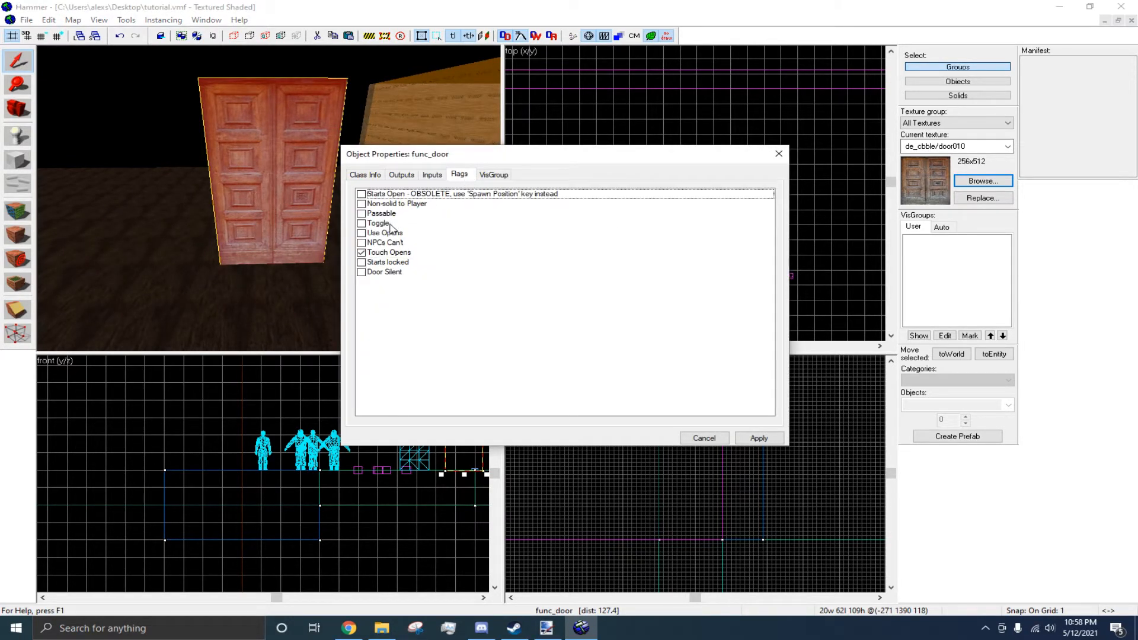
pyautogui.click(362, 255)
# Enable the Use Opens and Toggle flags for the func_door.
pyautogui.press('z')
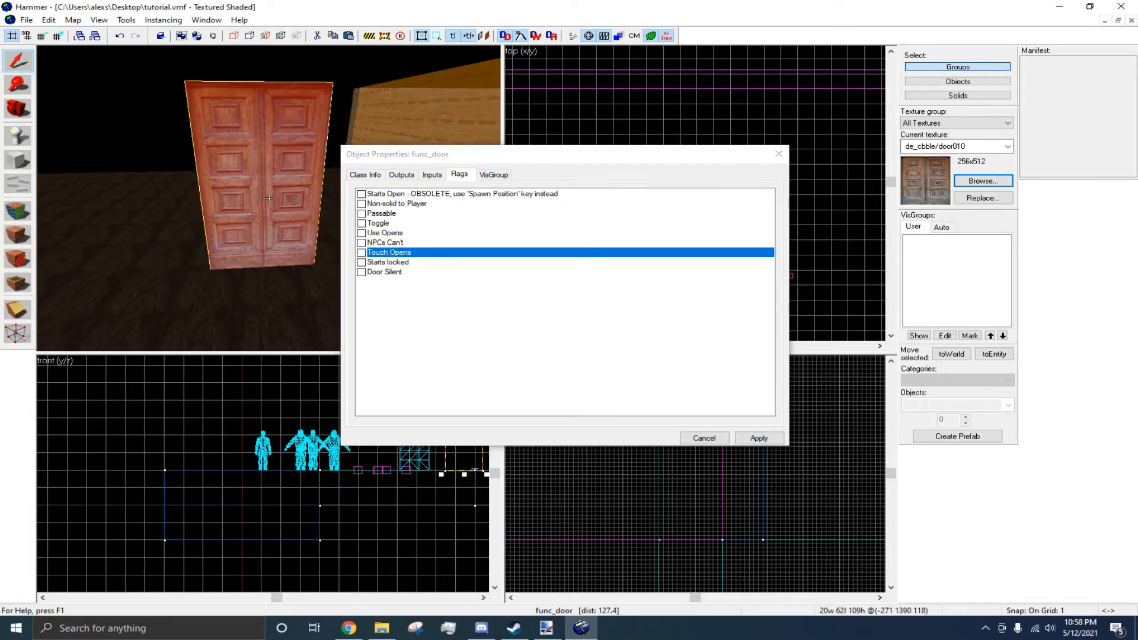
pyautogui.press('w')
pyautogui.press('s')
pyautogui.press('z')
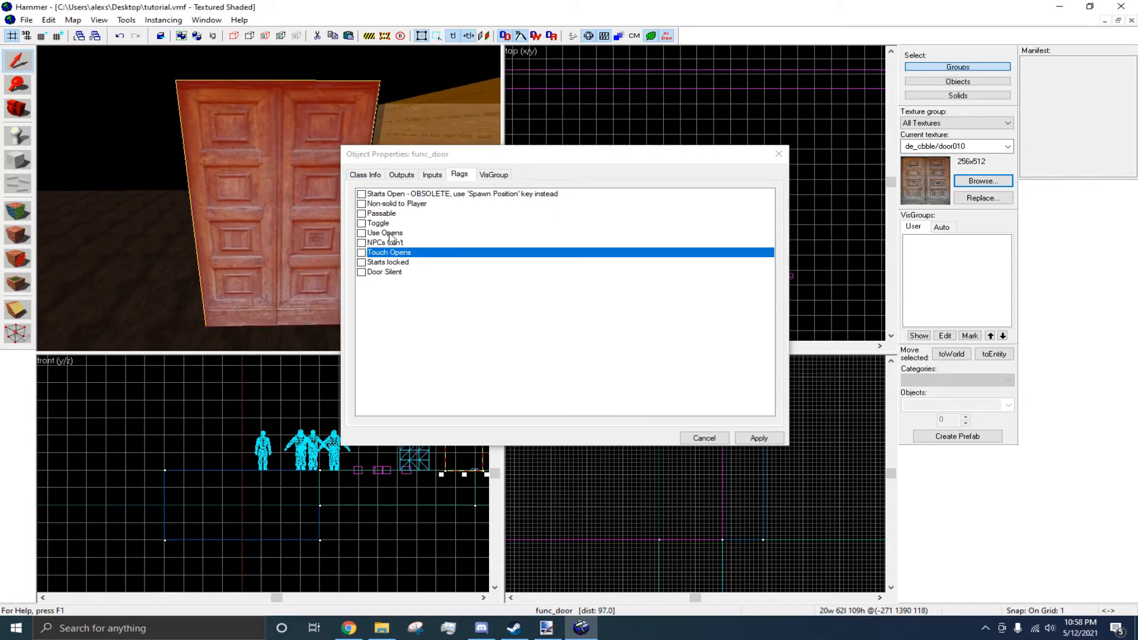
pyautogui.click(362, 234)
pyautogui.press('z')
pyautogui.press('w')
pyautogui.press('s')
pyautogui.press('z')
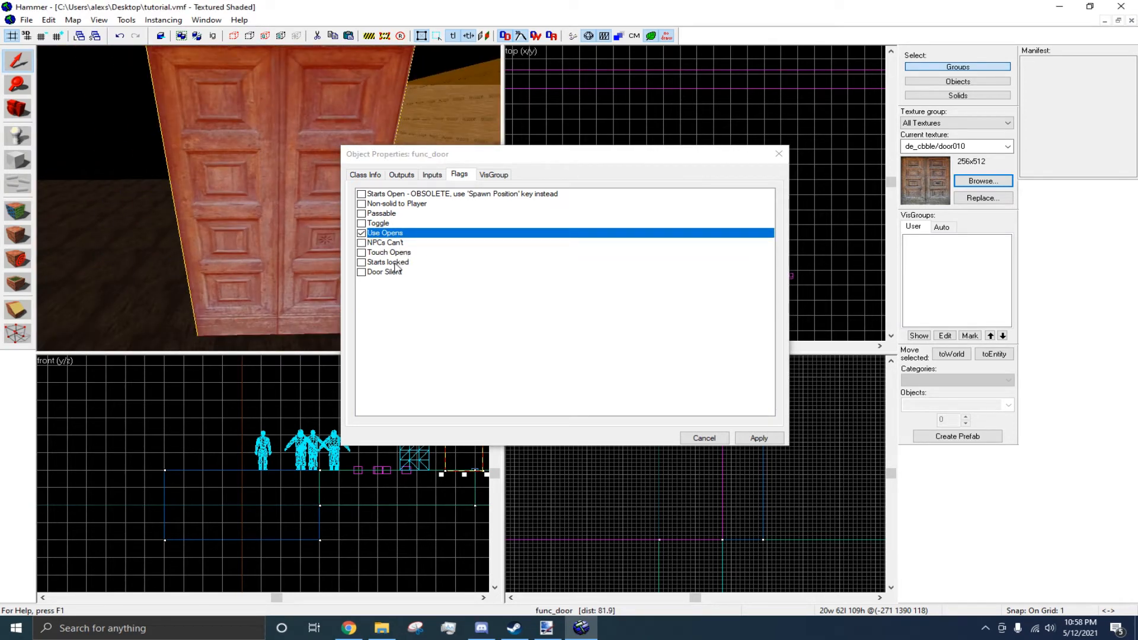
pyautogui.click(370, 224)
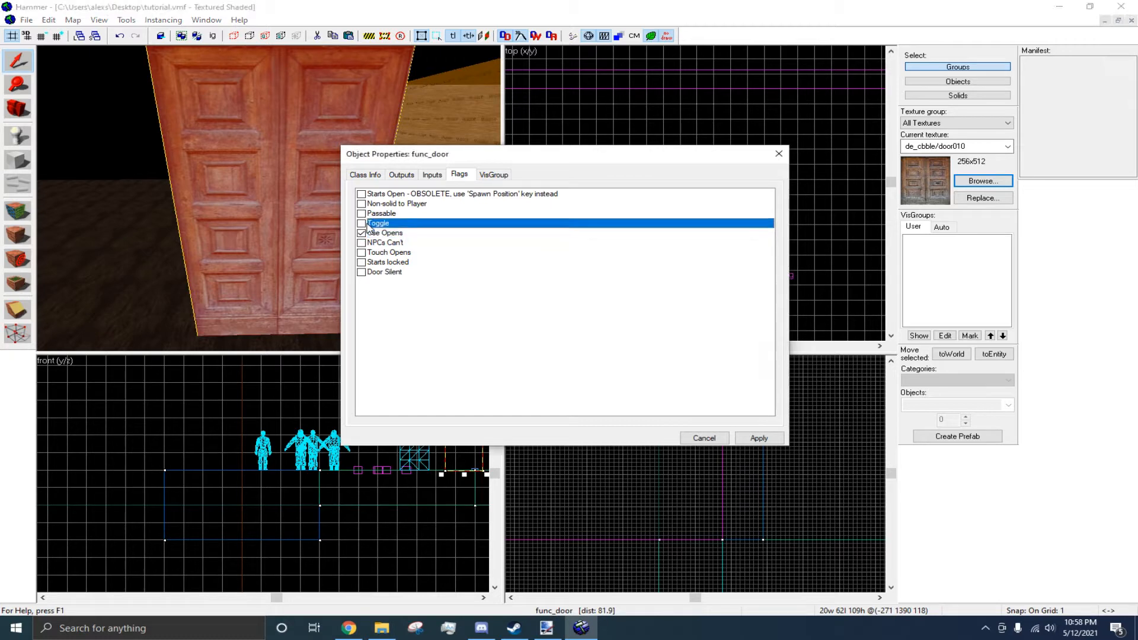
pyautogui.click(361, 223)
pyautogui.press('z')
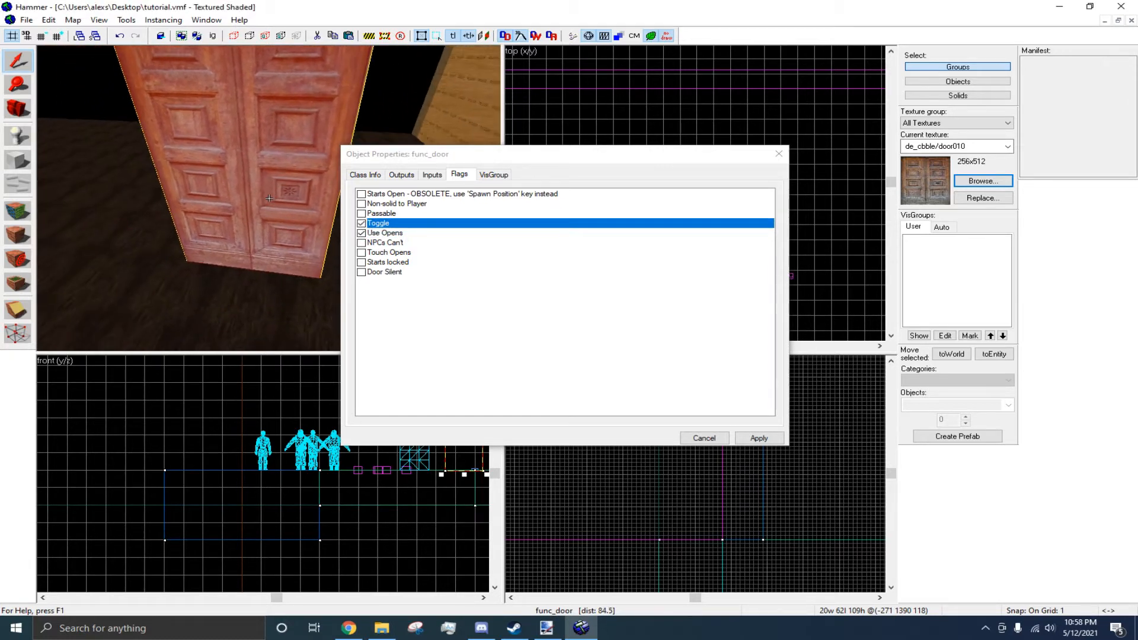
pyautogui.press('d')
pyautogui.press('a')
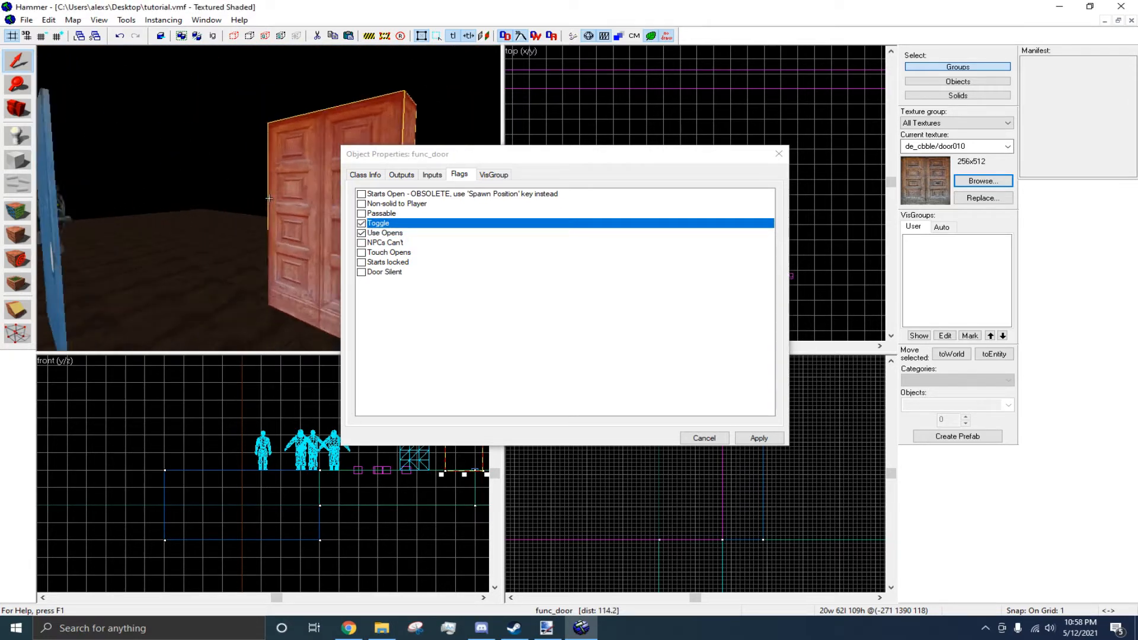
pyautogui.press('w')
pyautogui.press('z')
pyautogui.scroll(-3, 269, 203)
# Open the sound browser for the func_door's Start Sound property and move it clear of the properties dialog.
pyautogui.click(366, 174)
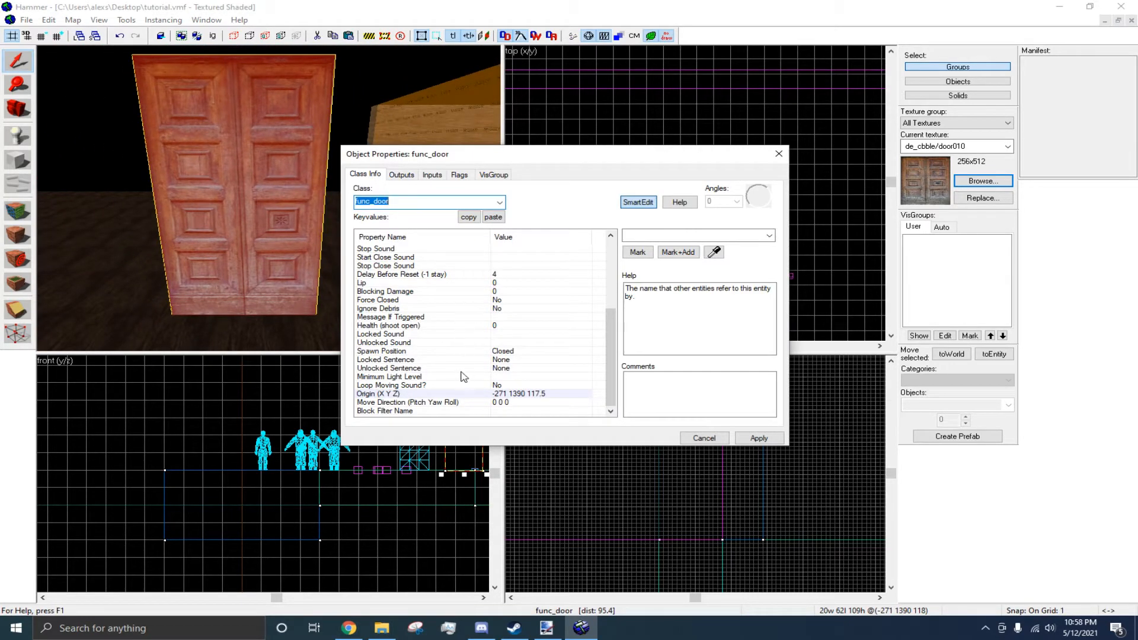
pyautogui.click(474, 249)
pyautogui.scroll(2, 473, 264)
pyautogui.click(458, 292)
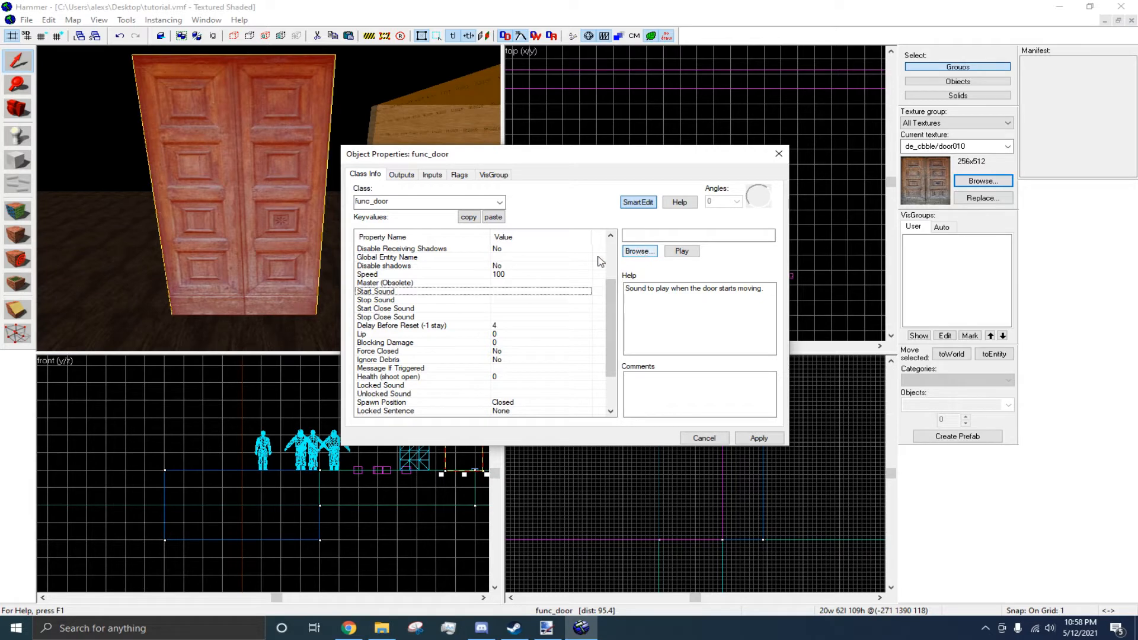
pyautogui.scroll(5, 310, 206)
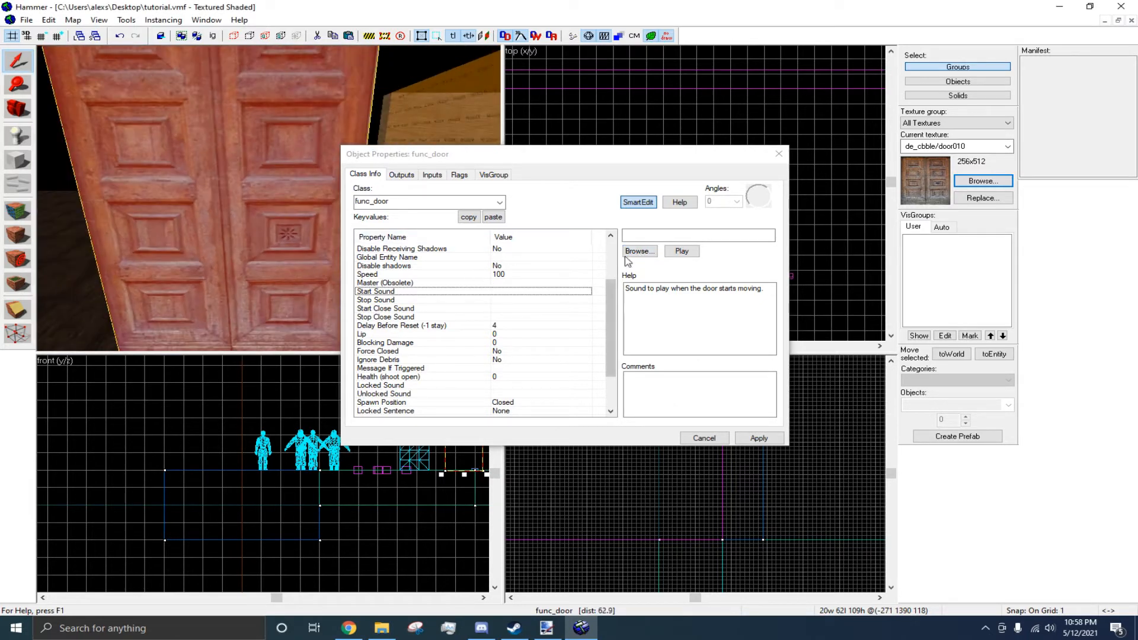
pyautogui.click(638, 251)
pyautogui.doubleClick(545, 413)
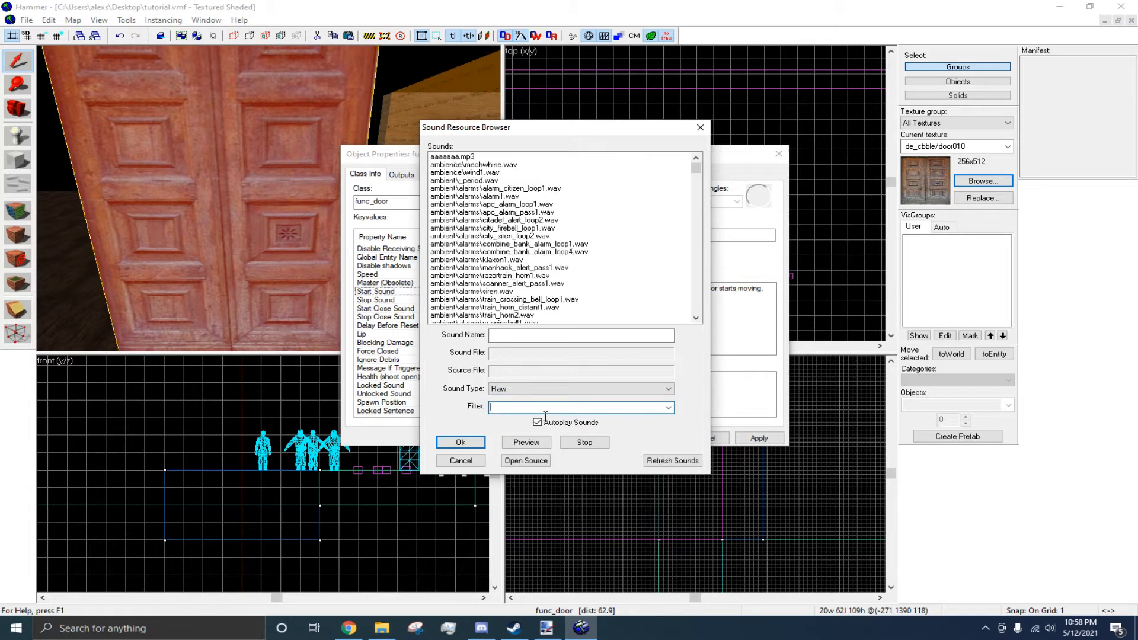
pyautogui.moveTo(511, 131); pyautogui.dragTo(882, 118)
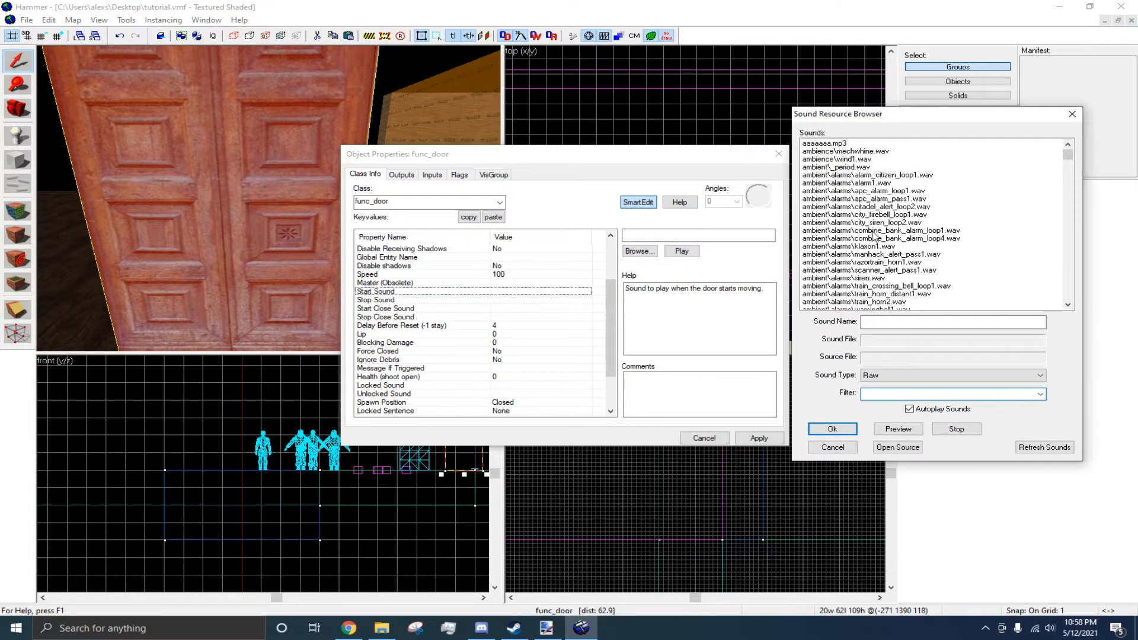
# Keep the sound type on Raw and filter the sound list by "door".
pyautogui.click(897, 376)
pyautogui.click(893, 394)
pyautogui.click(886, 376)
pyautogui.click(869, 373)
pyautogui.click(869, 373)
pyautogui.click(878, 392)
pyautogui.scroll(-15, 907, 204)
pyautogui.scroll(-10, 906, 205)
pyautogui.click(898, 397)
pyautogui.write('door')
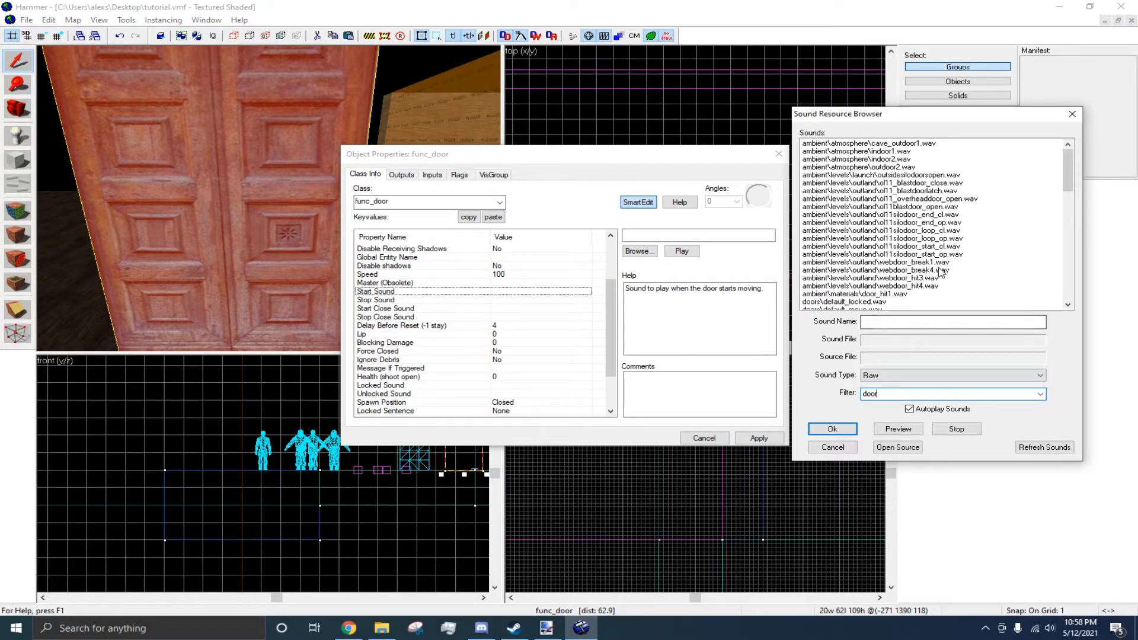
# Preview the first filtered sounds down to ol11_overheaddoor_open.wav and stop the playback.
pyautogui.click(943, 152)
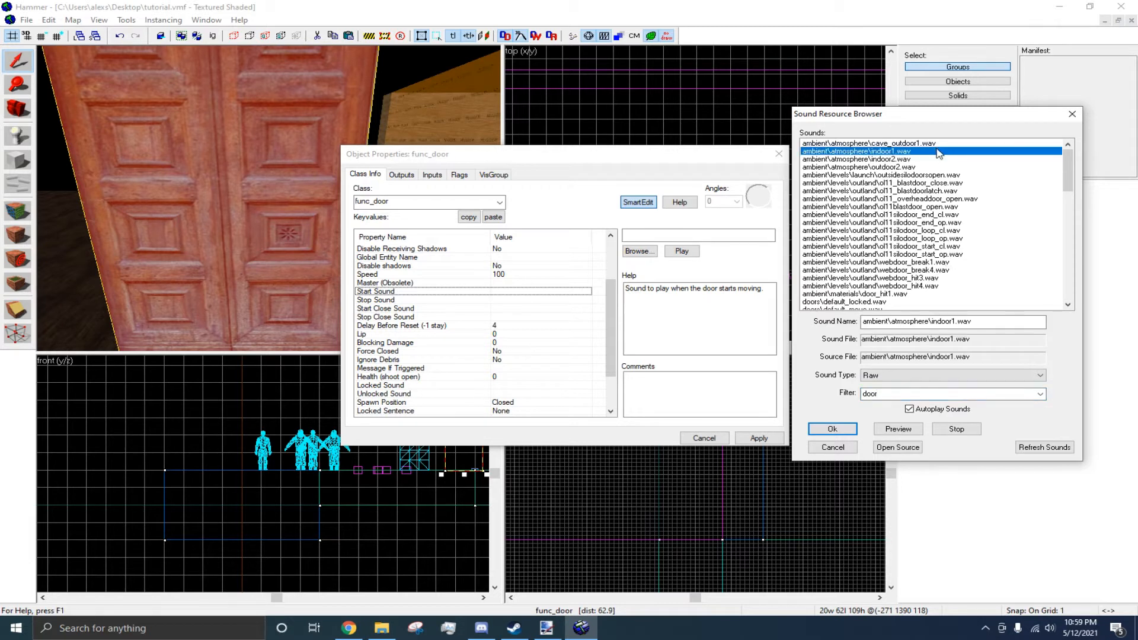
pyautogui.press('Up')
pyautogui.press('Down')
pyautogui.press('Down')
pyautogui.press('Down')
pyautogui.press('Down')
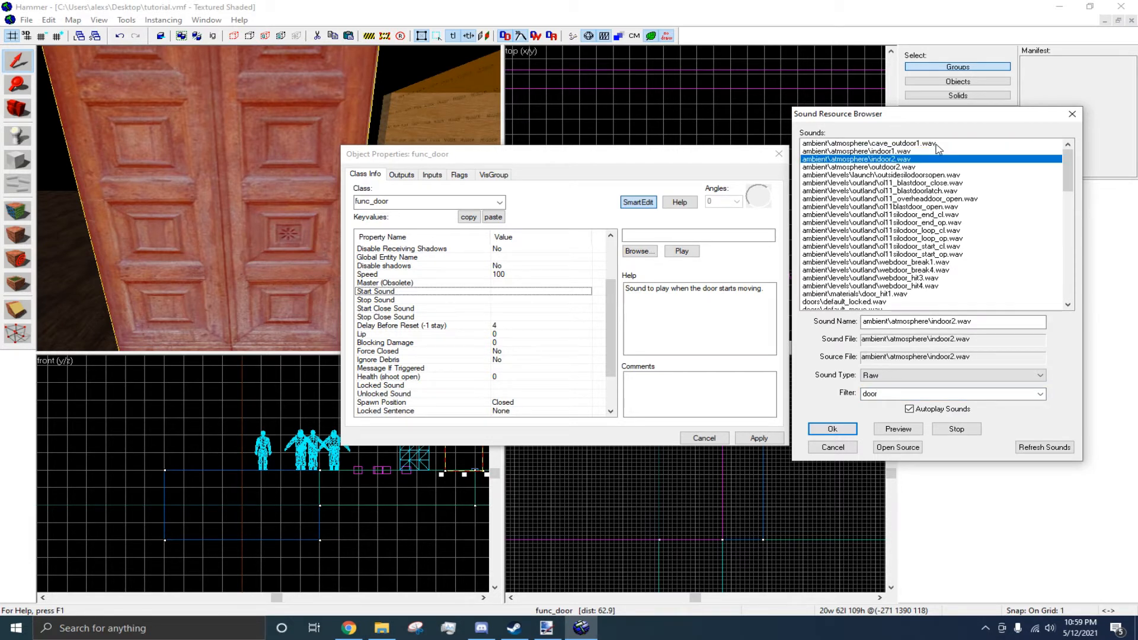
pyautogui.press('Down')
pyautogui.press('Down')
pyautogui.press('Down')
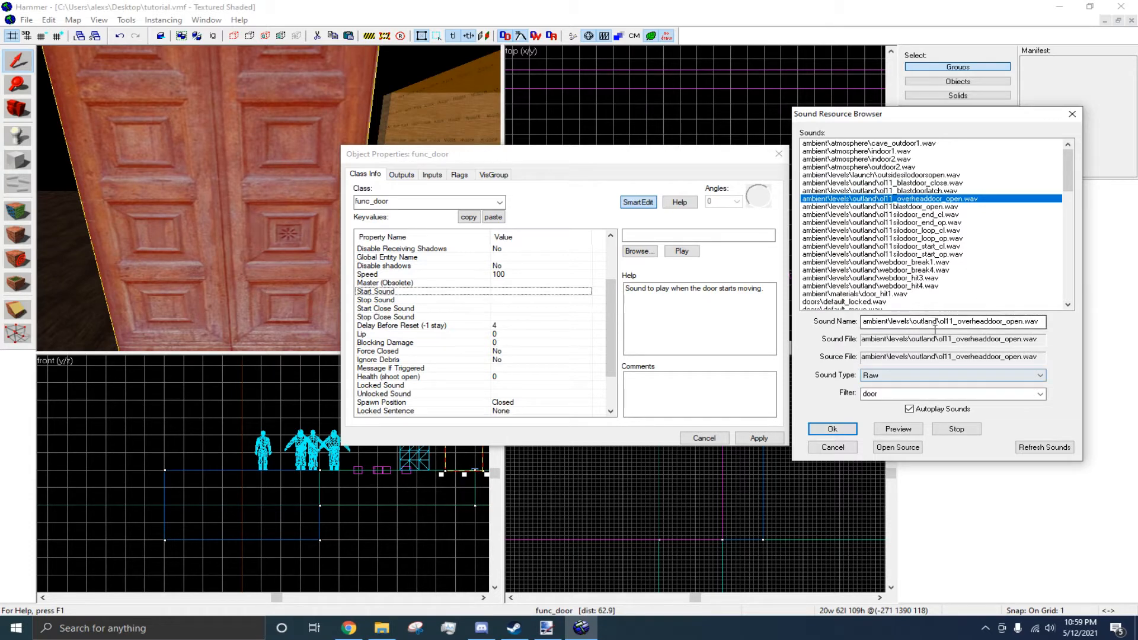
pyautogui.click(943, 426)
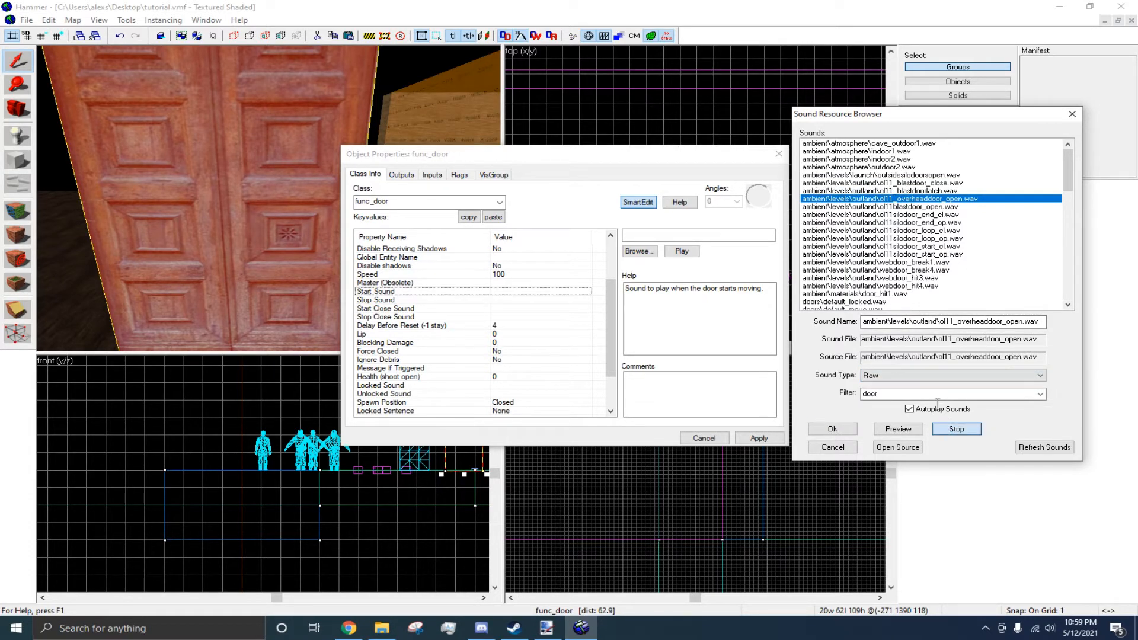
# Audition further door sounds, assign ambient\materials\door_hit1.wav as the door's Start Sound, and play it.
pyautogui.click(898, 207)
pyautogui.press('Down')
pyautogui.press('Down')
pyautogui.press('Down')
pyautogui.press('Down')
pyautogui.press('Down')
pyautogui.press('Down')
pyautogui.press('Down')
pyautogui.press('Down')
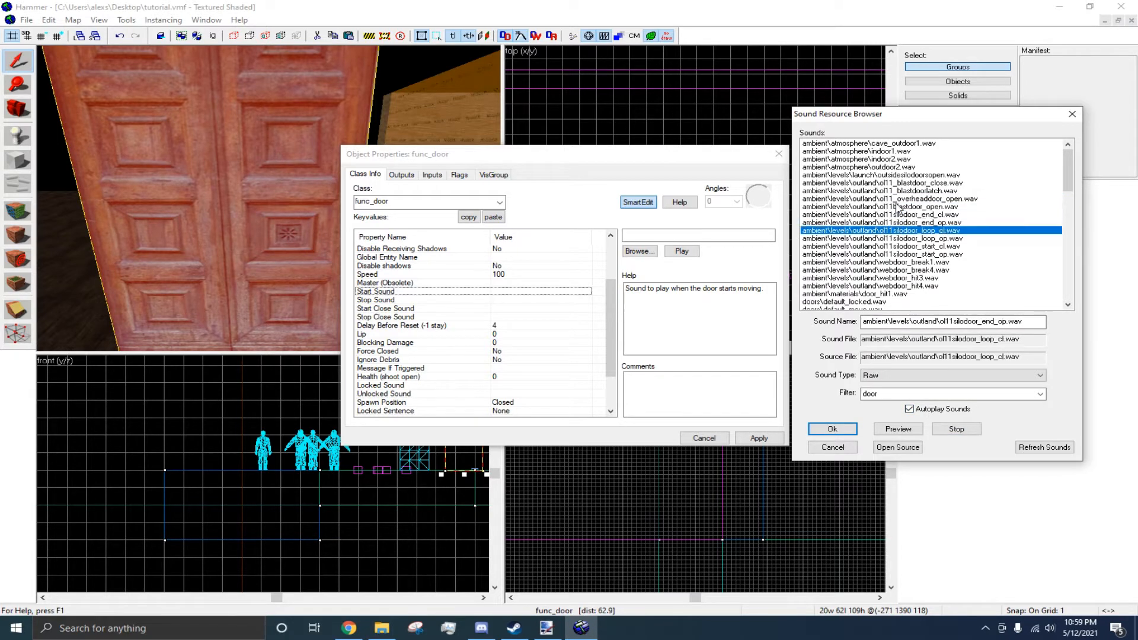
pyautogui.press('Down')
pyautogui.press('Down')
pyautogui.press('Down')
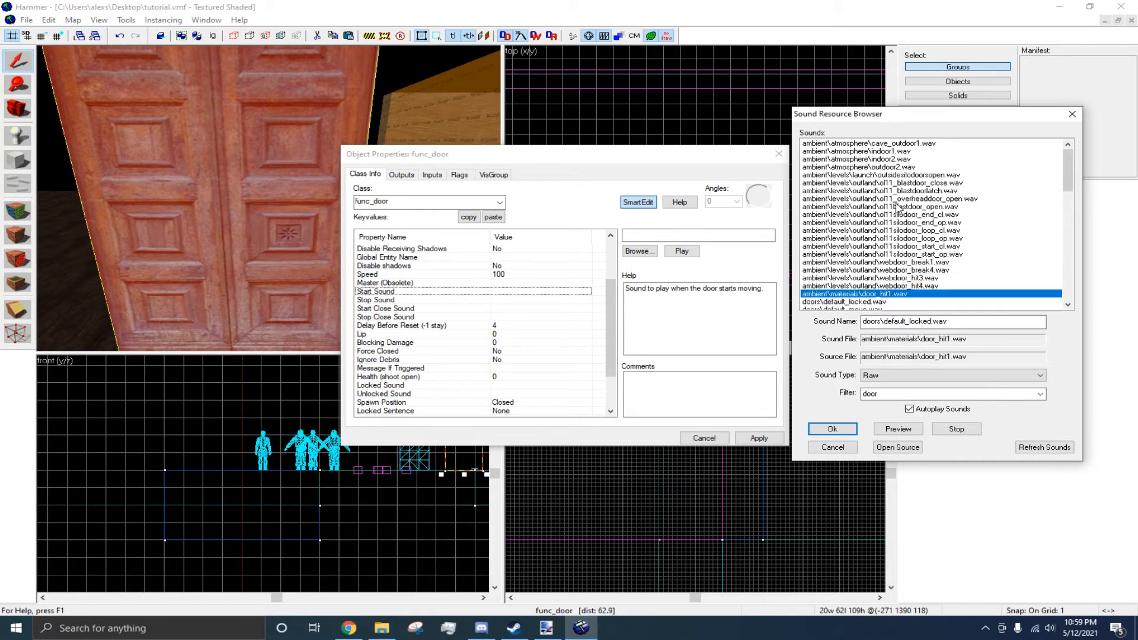
pyautogui.press('Down')
pyautogui.press('Up')
pyautogui.press('Return')
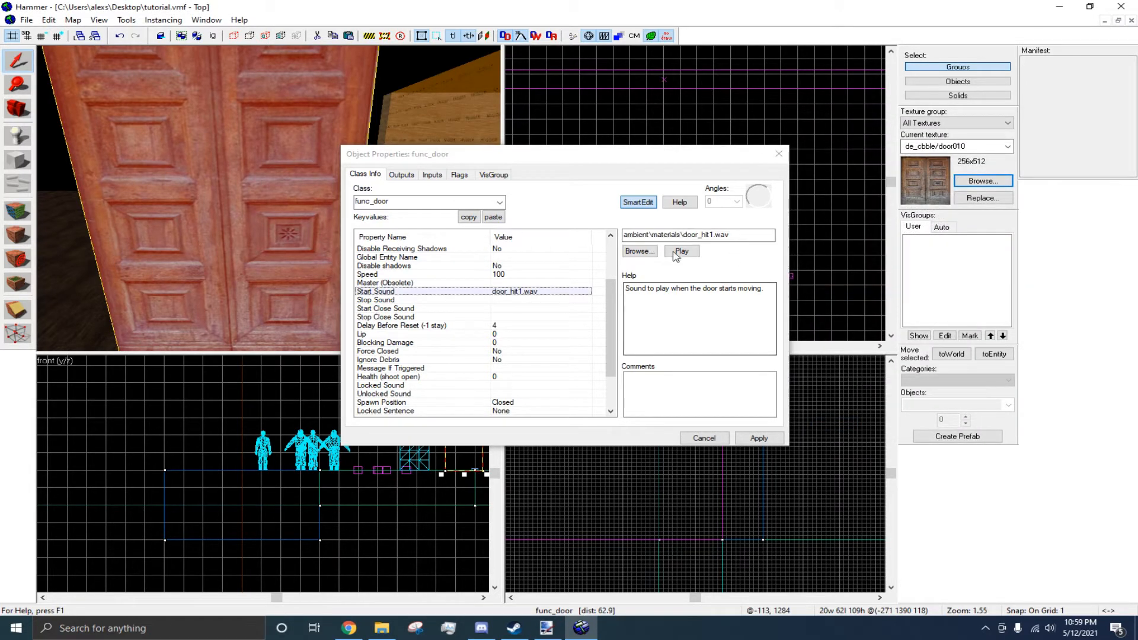
pyautogui.click(686, 253)
# Assign doors\default_locked.wav as the func_door's Stop Sound and apply the properties.
pyautogui.click(519, 309)
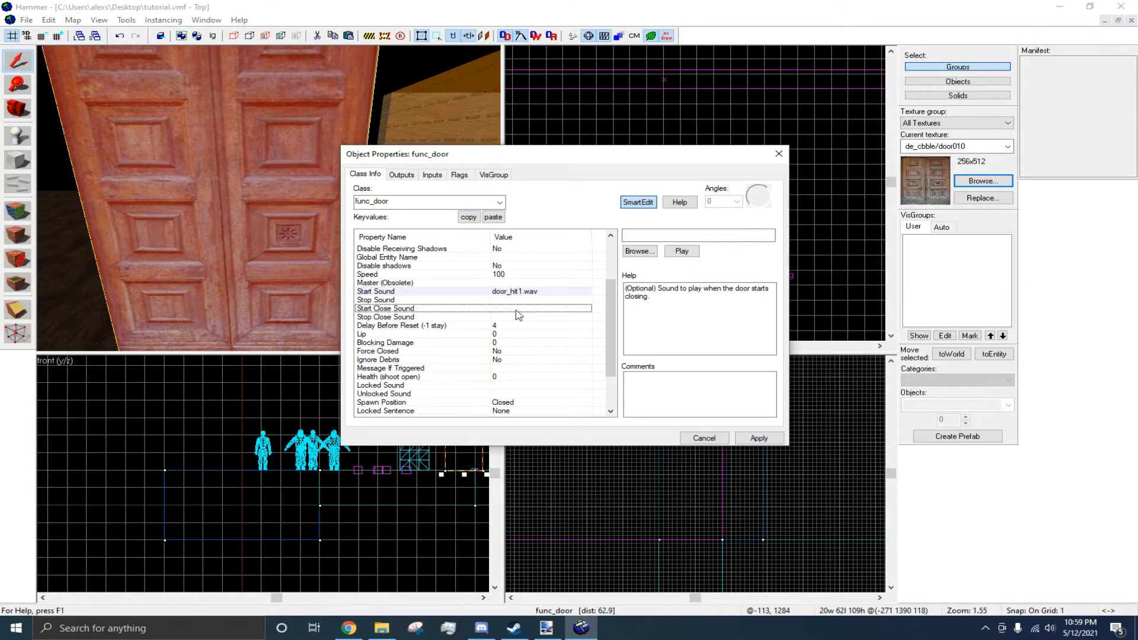
pyautogui.click(512, 299)
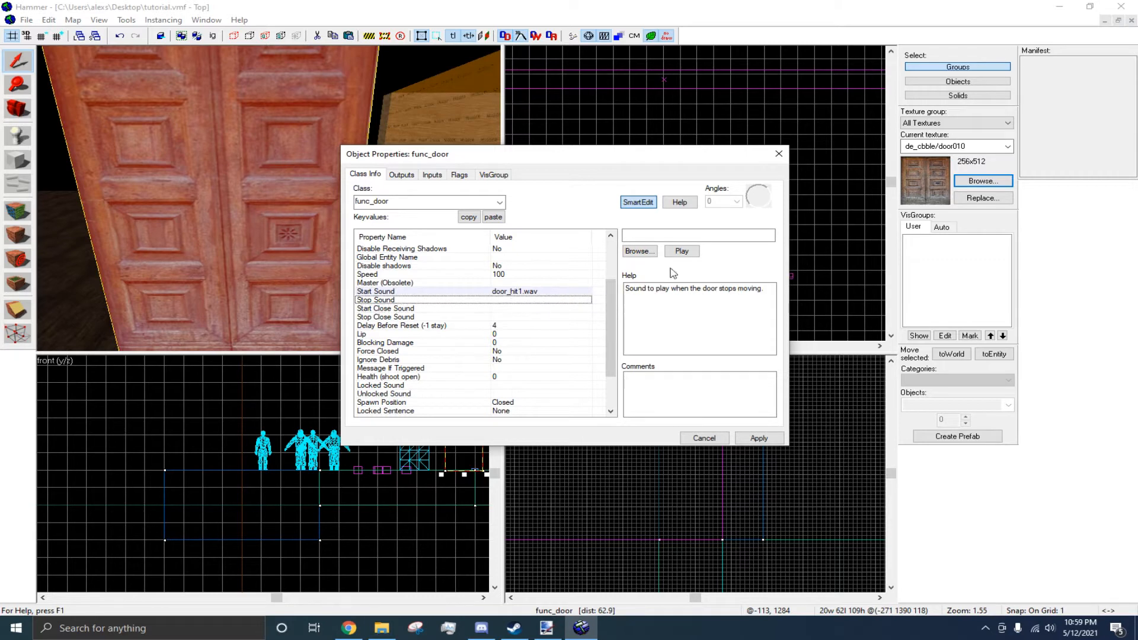
pyautogui.click(639, 251)
pyautogui.scroll(-1, 568, 293)
pyautogui.click(536, 284)
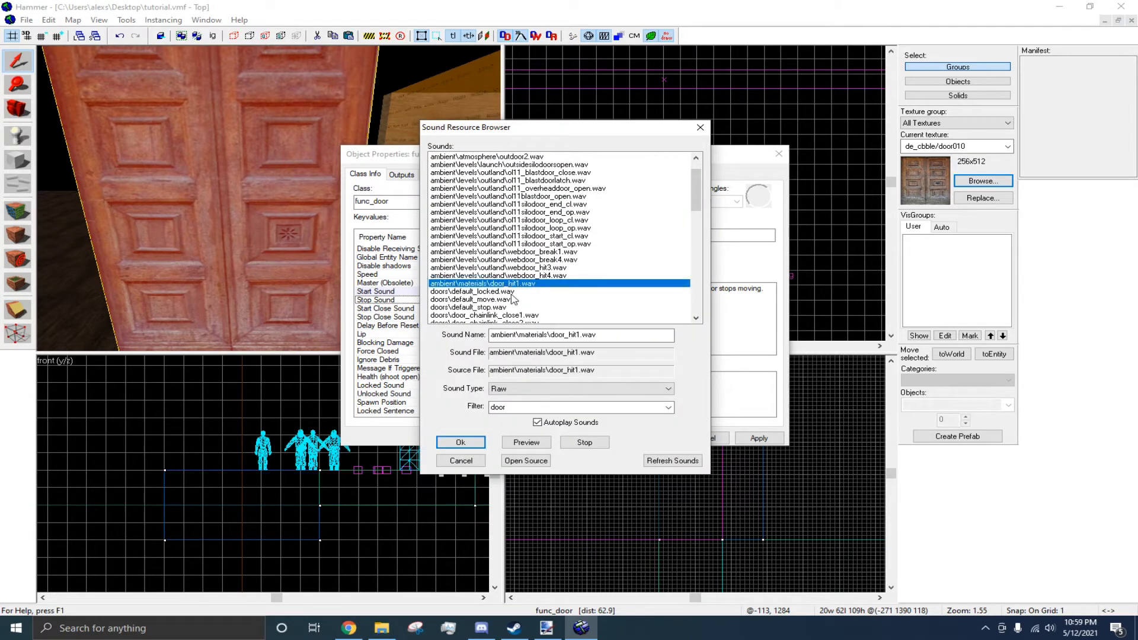
pyautogui.click(512, 293)
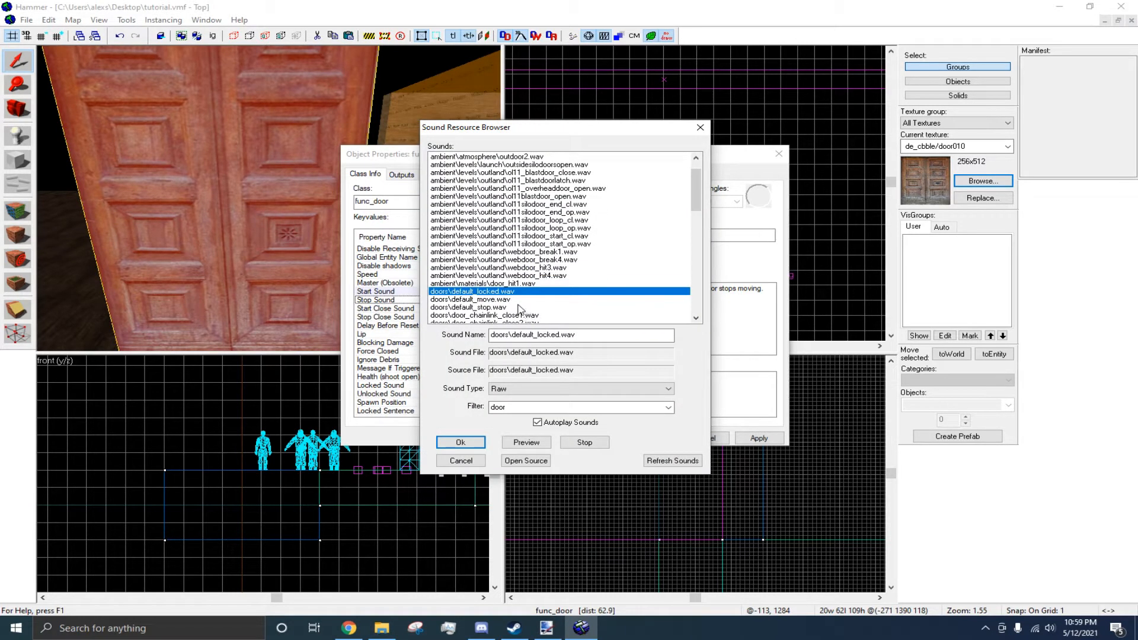
pyautogui.click(461, 442)
pyautogui.click(747, 442)
# Open the func_door's Move Direction (Pitch Yaw Roll) property and move the properties dialog clear of the door in the 3D view.
pyautogui.scroll(-5, 454, 332)
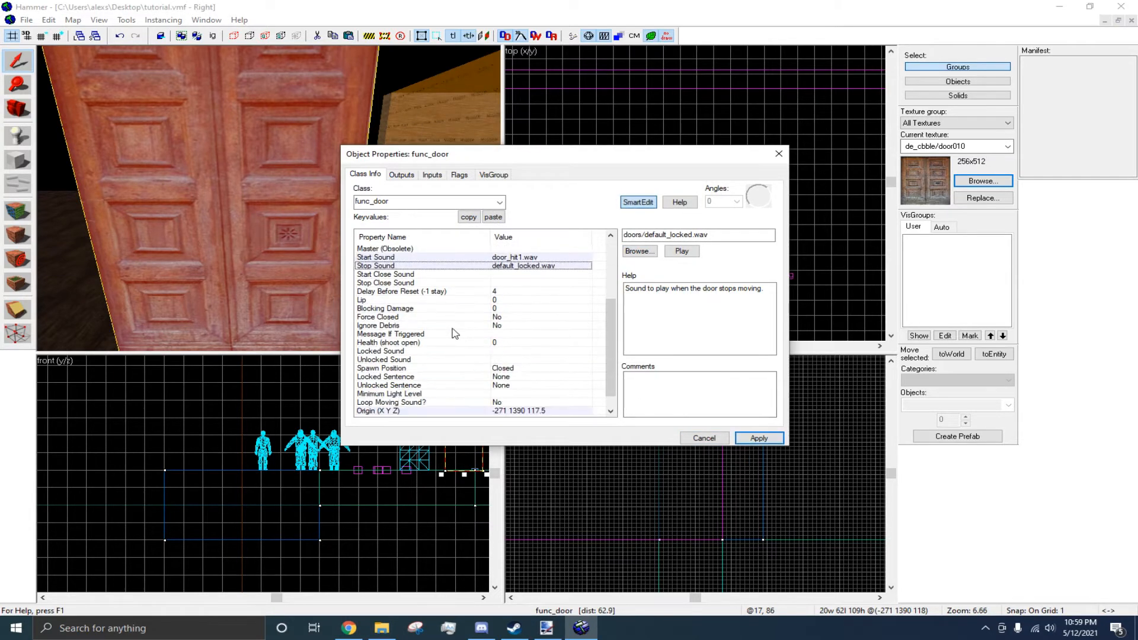
pyautogui.press('z')
pyautogui.press('s')
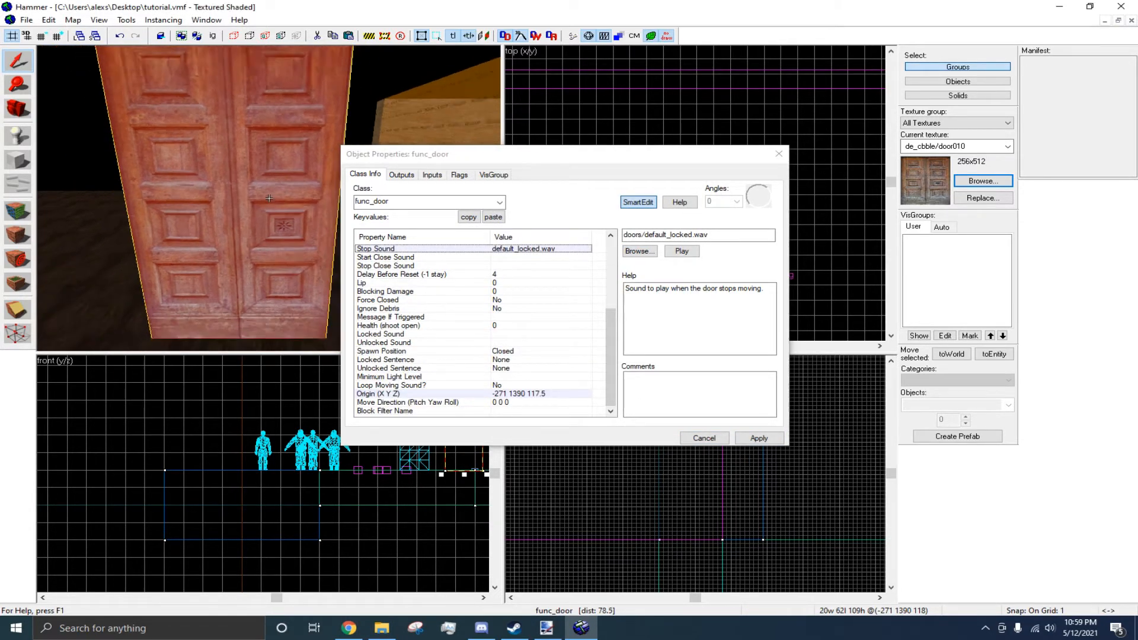
pyautogui.press('w')
pyautogui.press('z')
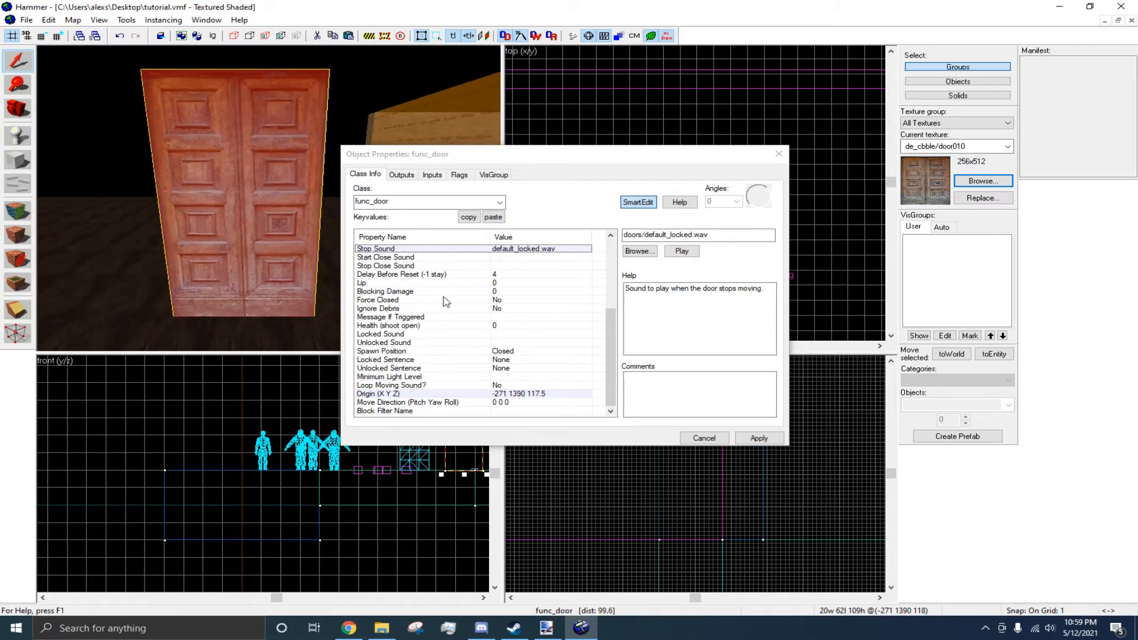
pyautogui.click(463, 403)
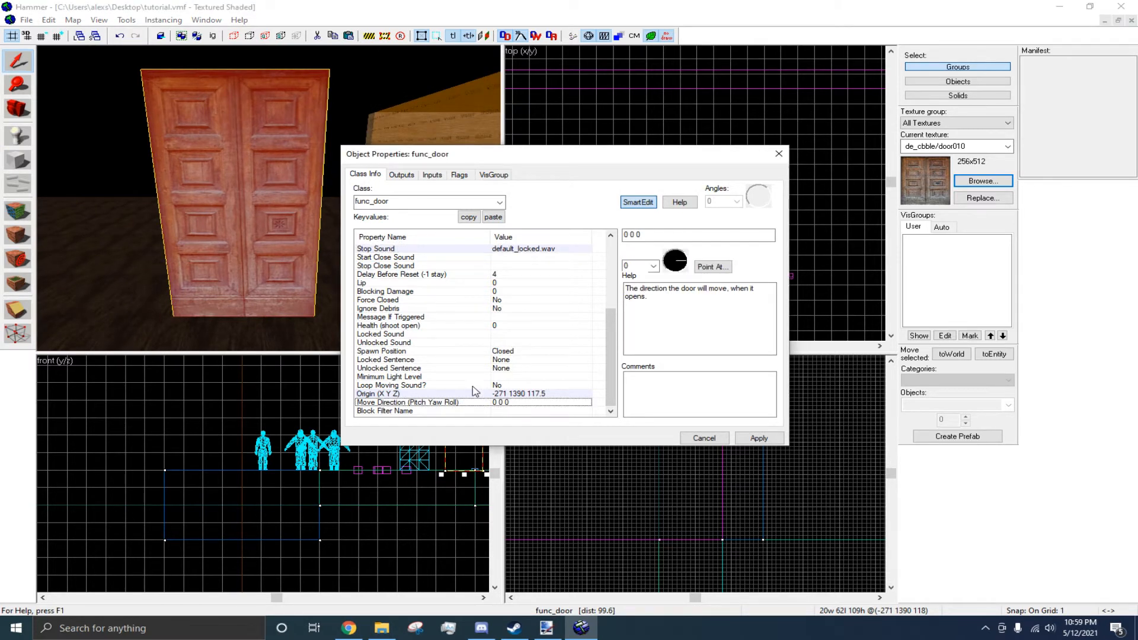
pyautogui.press('z')
pyautogui.press('w')
pyautogui.press('w')
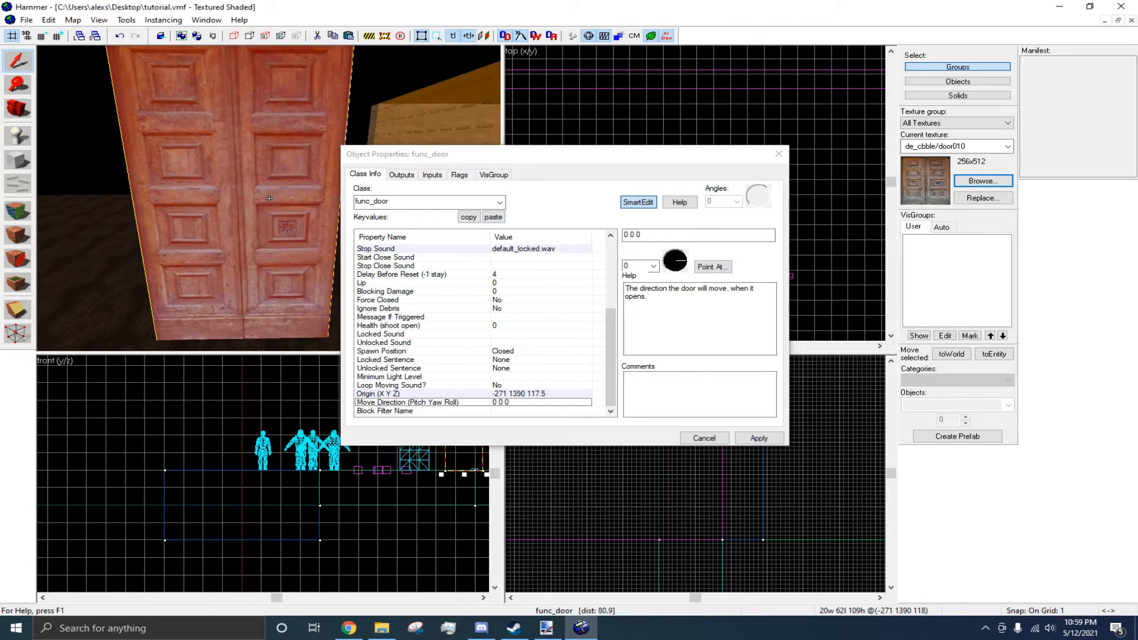
pyautogui.press('s')
pyautogui.press('z')
pyautogui.press('s')
pyautogui.moveTo(598, 155); pyautogui.dragTo(638, 270)
# Try the Up and Down presets for the door's move direction, ending on Up.
pyautogui.click(693, 382)
pyautogui.click(692, 382)
pyautogui.click(694, 384)
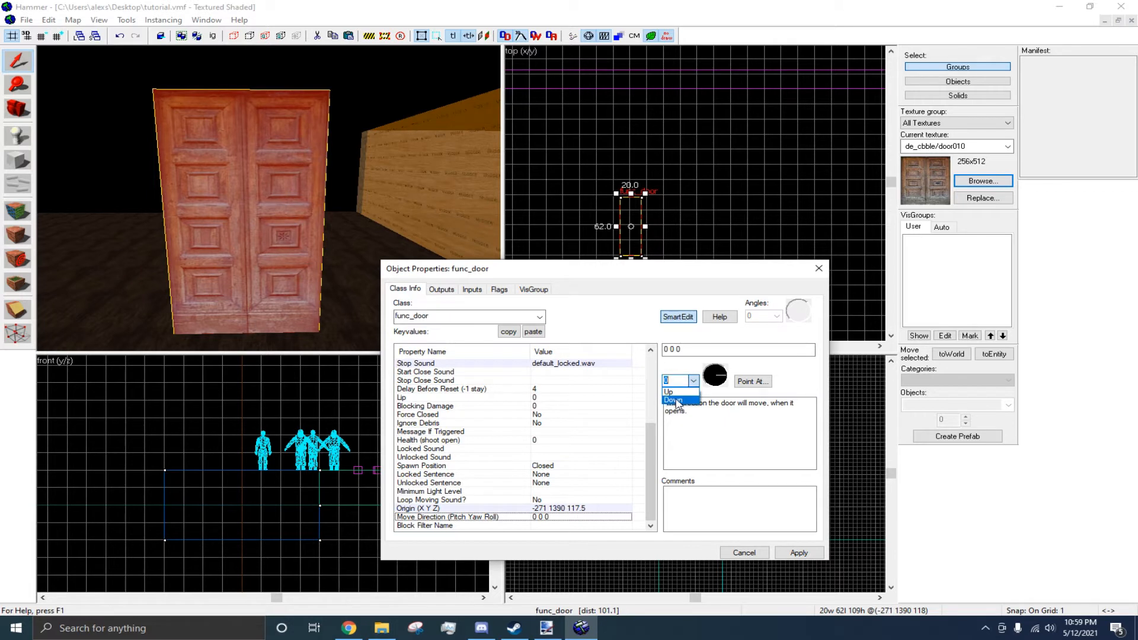
pyautogui.click(673, 389)
pyautogui.click(693, 383)
pyautogui.click(686, 397)
pyautogui.click(693, 382)
pyautogui.click(689, 390)
pyautogui.click(693, 382)
pyautogui.click(687, 397)
pyautogui.click(692, 382)
pyautogui.click(685, 393)
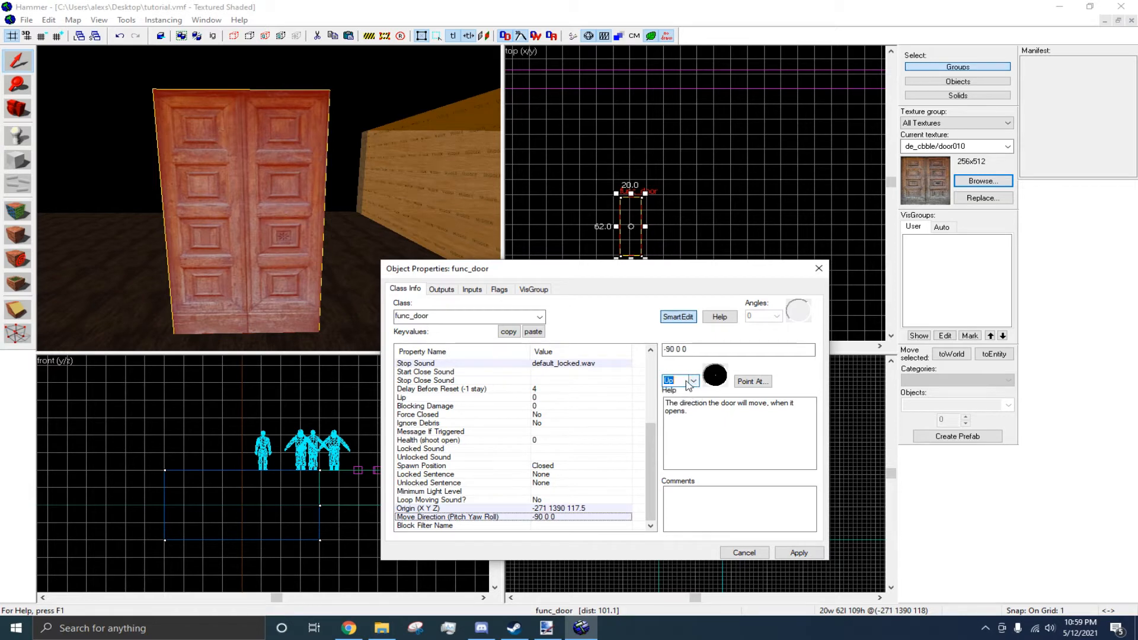
# Examine the door from the front and from above in the 3D view to judge its opening directions.
pyautogui.press('z')
pyautogui.press('z')
pyautogui.press('z')
pyautogui.press('z')
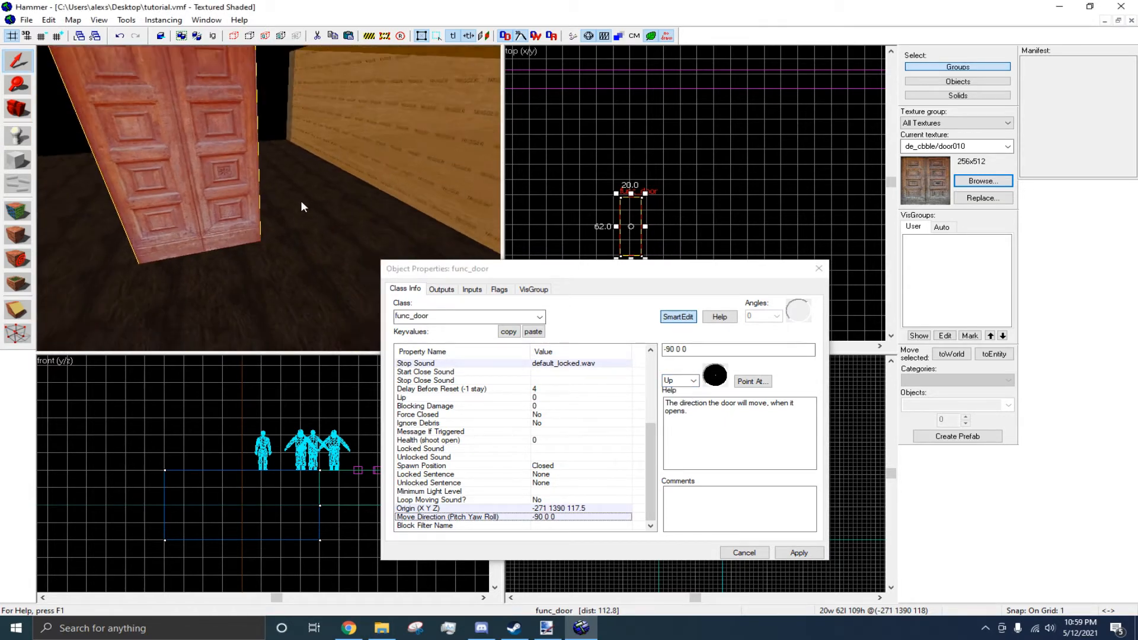
pyautogui.press('z')
pyautogui.press('z')
pyautogui.click(694, 381)
pyautogui.click(694, 382)
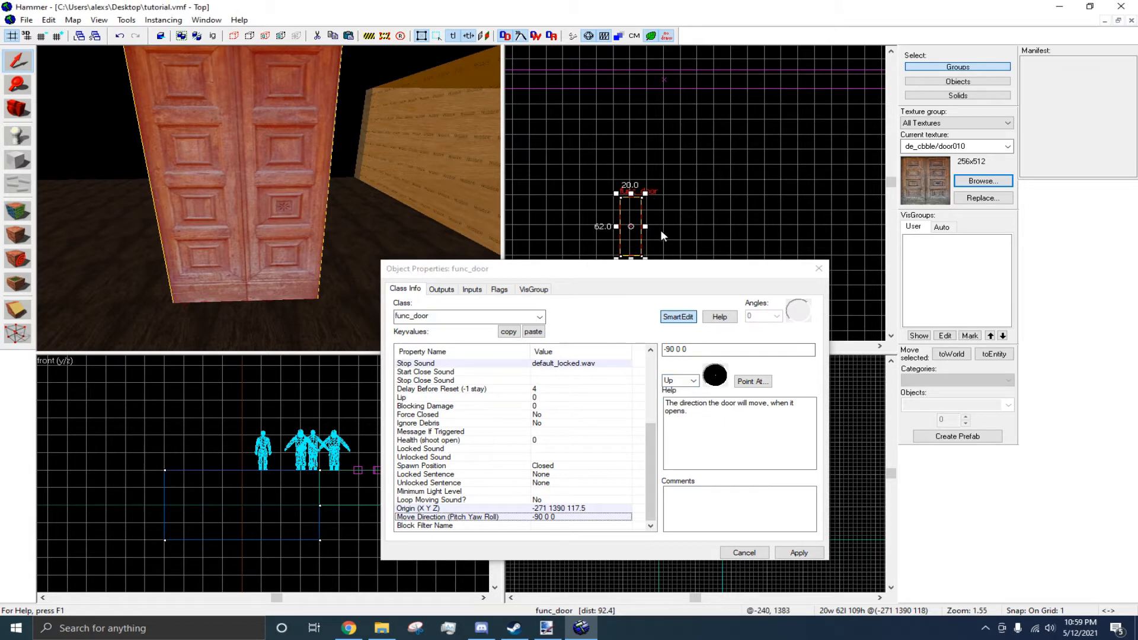
pyautogui.press('z')
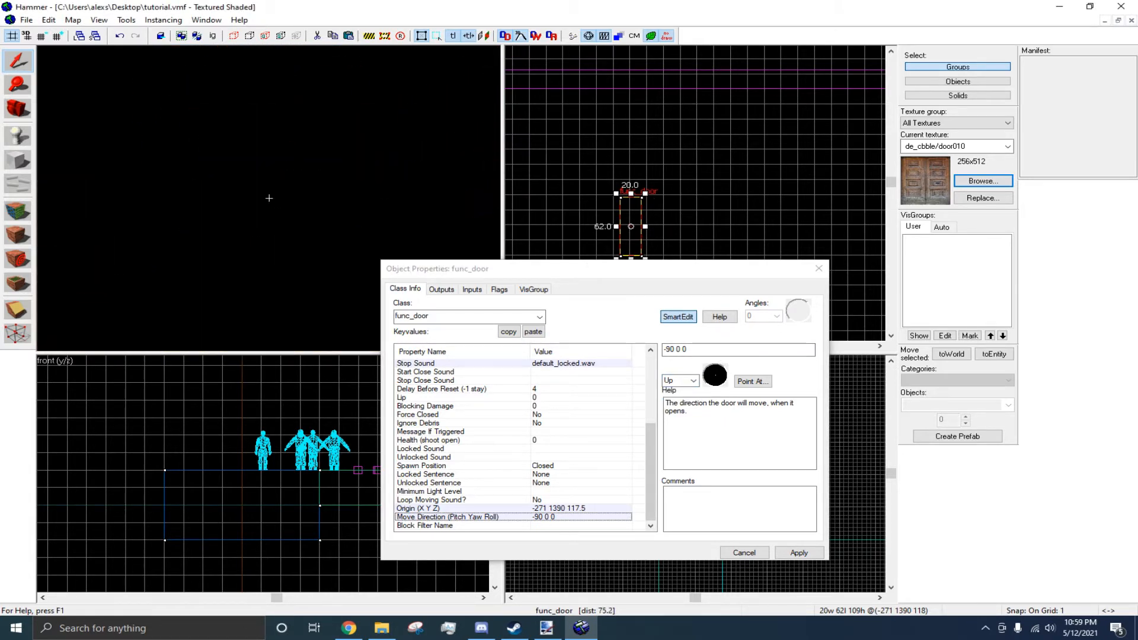
pyautogui.press('w')
pyautogui.press('z')
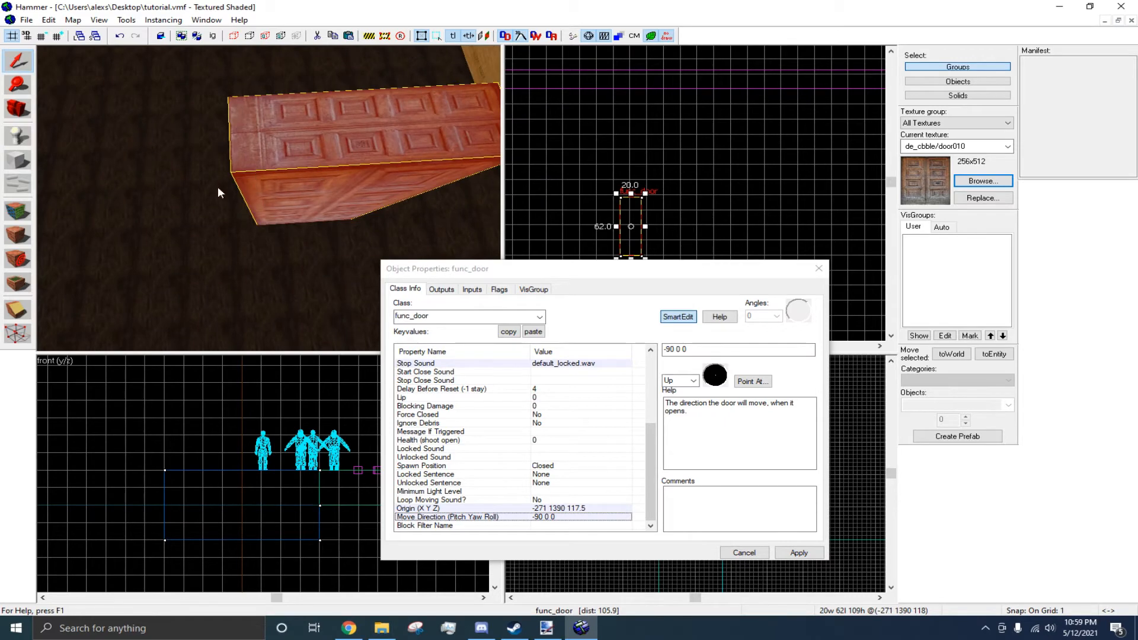
# Try a move direction of 0 90 0 for the door and compare it with the top and 3D views.
pyautogui.scroll(-1, 650, 218)
pyautogui.moveTo(652, 221); pyautogui.dragTo(658, 189, button='middle')
pyautogui.moveTo(720, 378)
pyautogui.mouseDown()
pyautogui.moveTo(732, 379)
pyautogui.moveTo(705, 367)
pyautogui.moveTo(718, 373)
pyautogui.moveTo(714, 360)
pyautogui.mouseUp()
pyautogui.scroll(1, 612, 147)
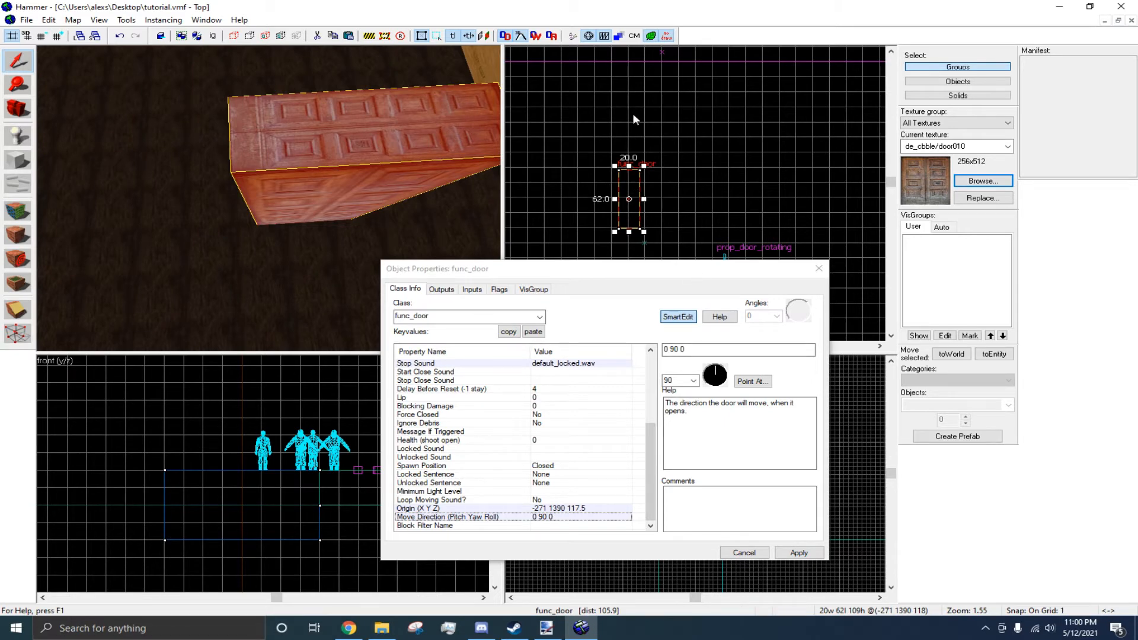
pyautogui.press('z')
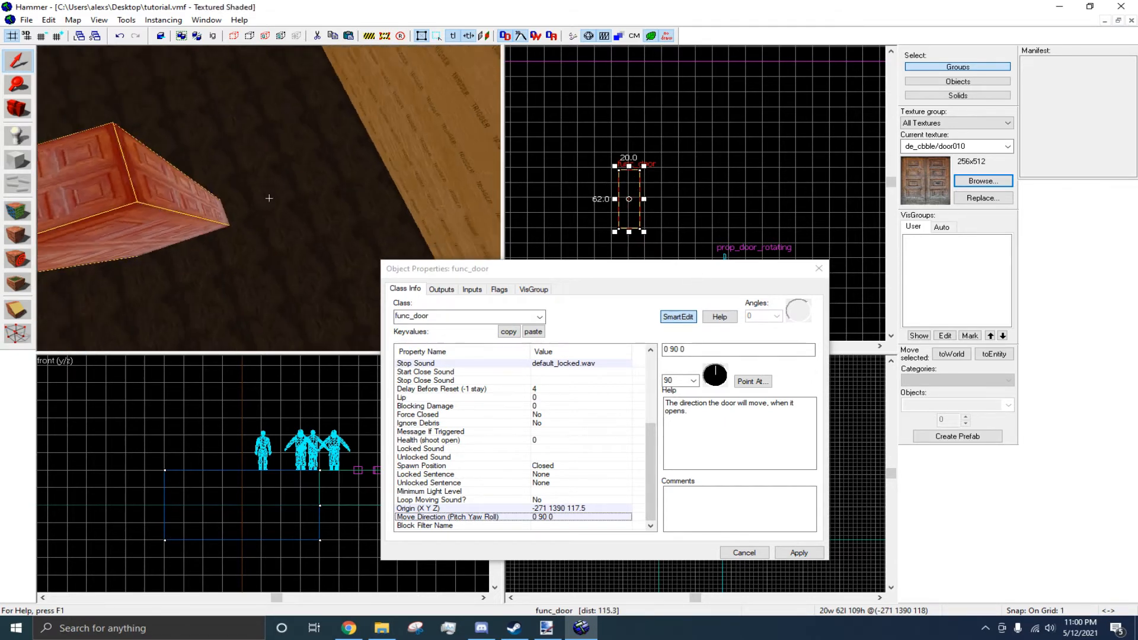
pyautogui.press('z')
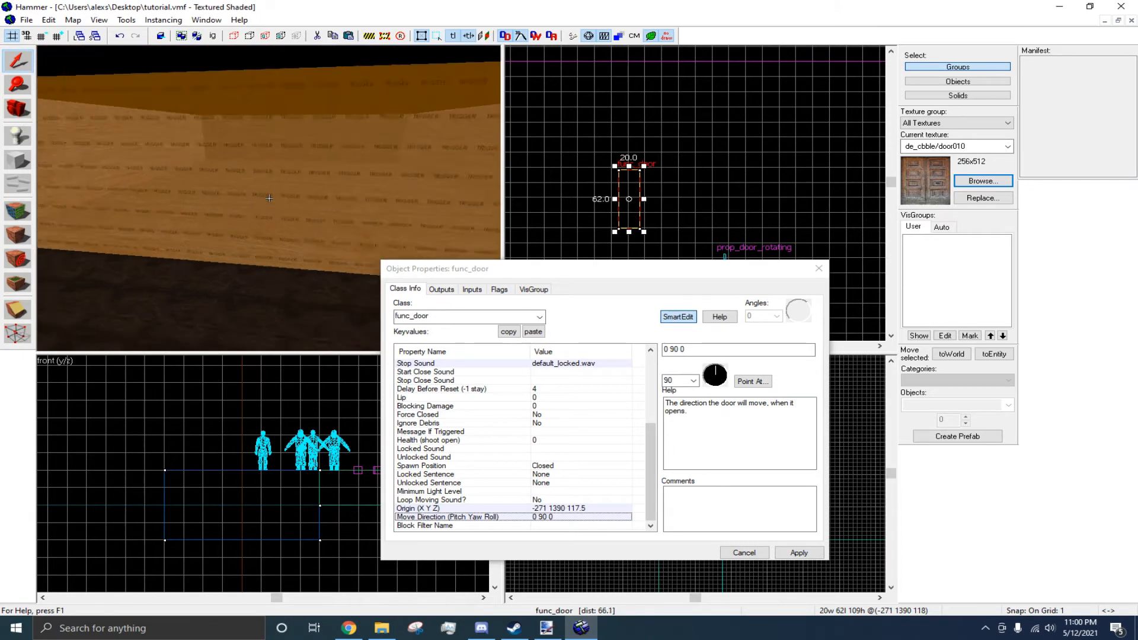
pyautogui.press('z')
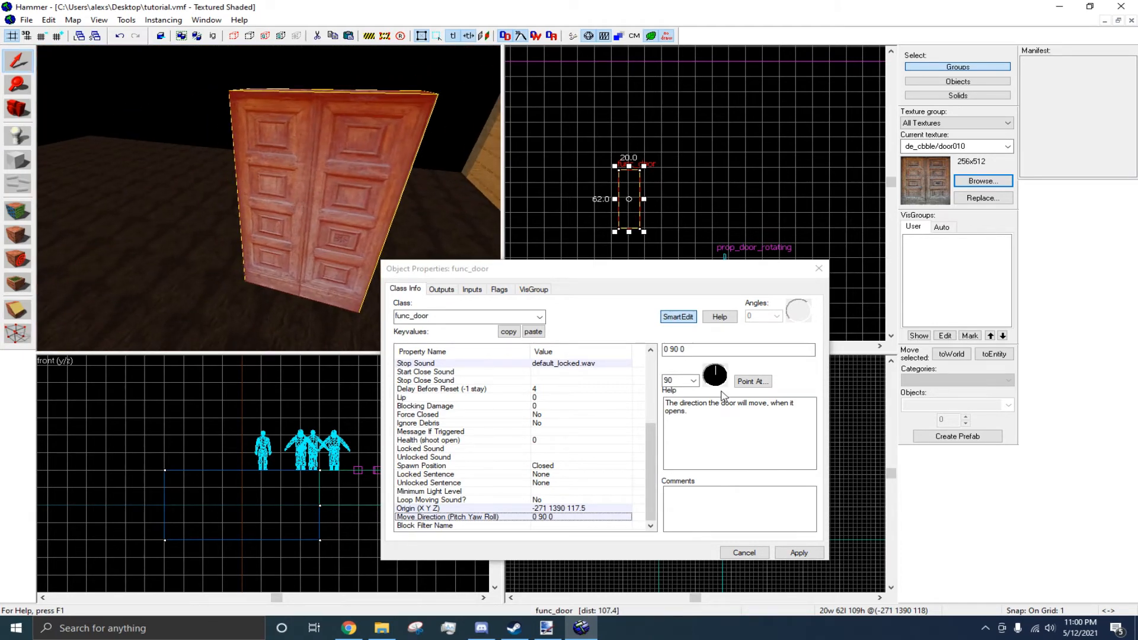
pyautogui.press('z')
pyautogui.press('z')
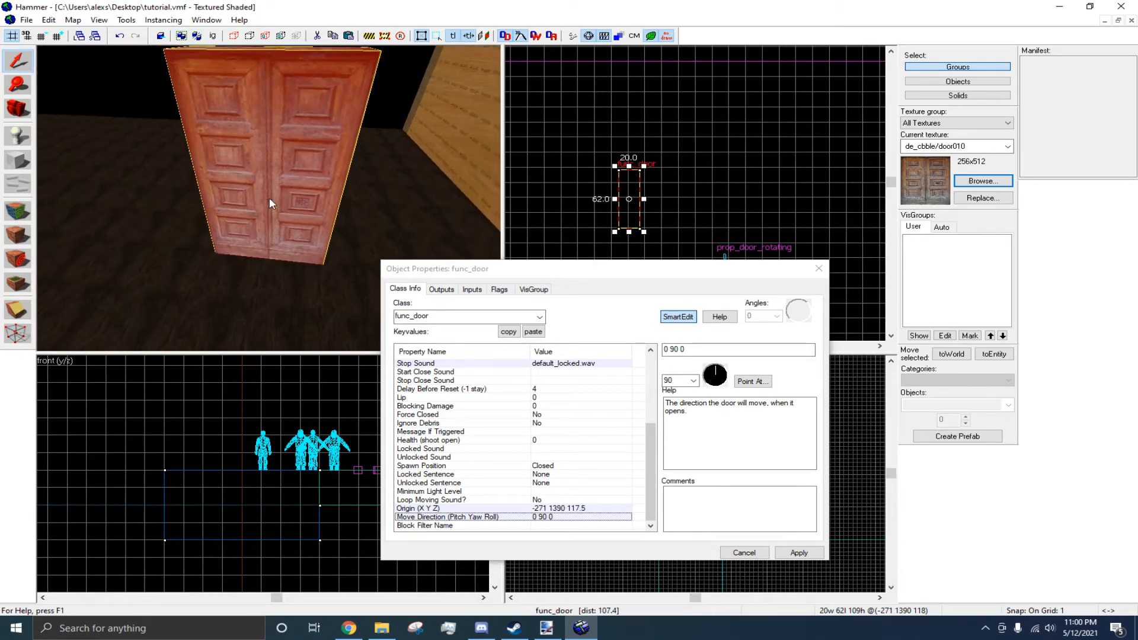
# Set the door's move direction to 0 270 0, apply it and close the properties.
pyautogui.click(718, 372)
pyautogui.click(711, 387)
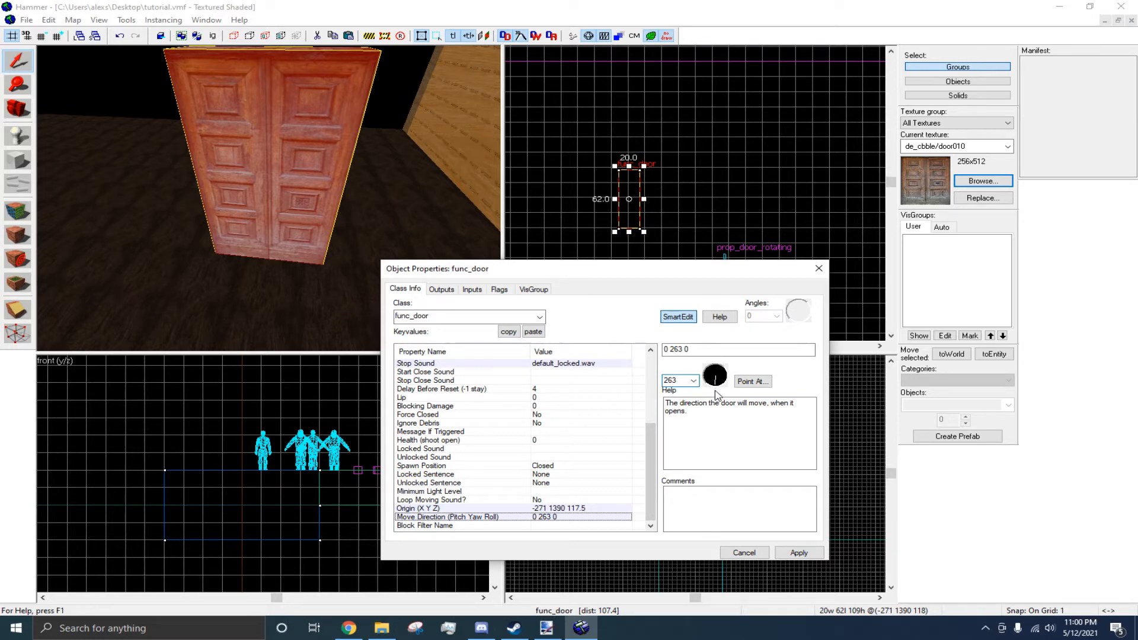
pyautogui.click(715, 388)
pyautogui.press('z')
pyautogui.press('w')
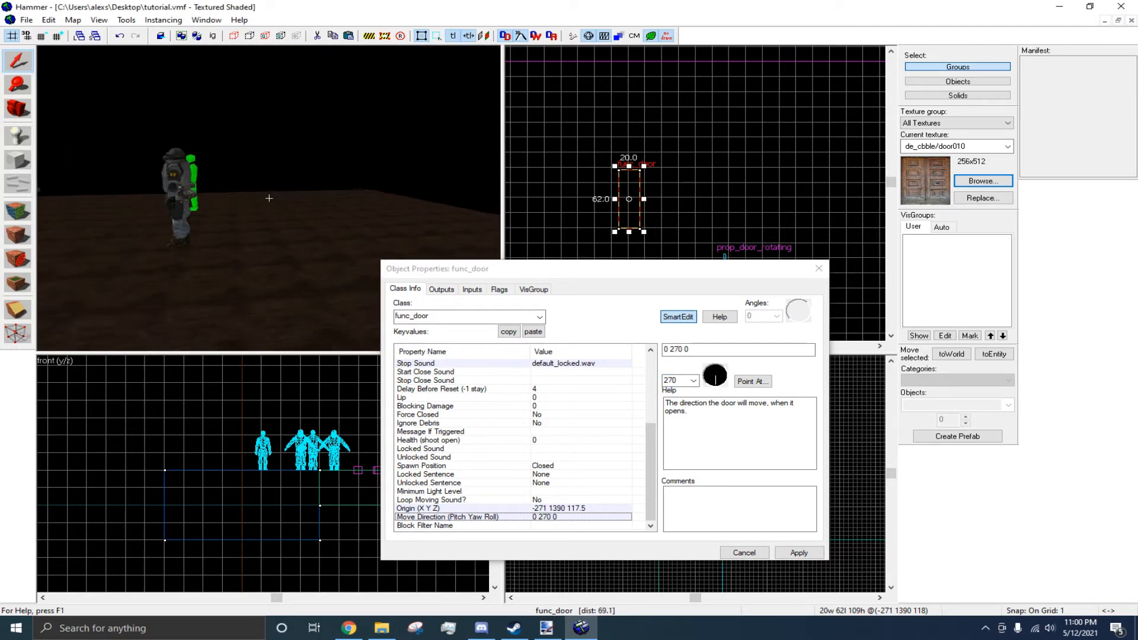
pyautogui.press('z')
pyautogui.click(793, 555)
pyautogui.click(744, 552)
# Place a copy of the func_door beside the original in the top view.
pyautogui.press('z')
pyautogui.press('d')
pyautogui.press('s')
pyautogui.press('z')
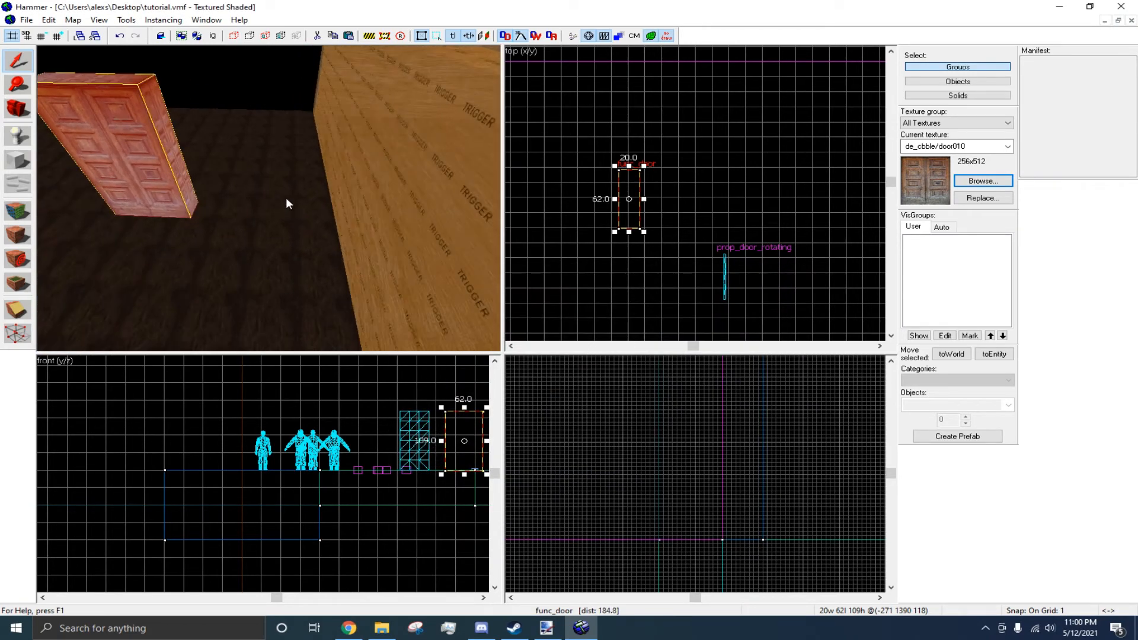
pyautogui.scroll(-2, 689, 211)
pyautogui.moveTo(649, 220)
pyautogui.mouseDown()
pyautogui.moveTo(635, 163)
pyautogui.moveTo(656, 155)
pyautogui.mouseUp()
pyautogui.press('z')
pyautogui.press('s')
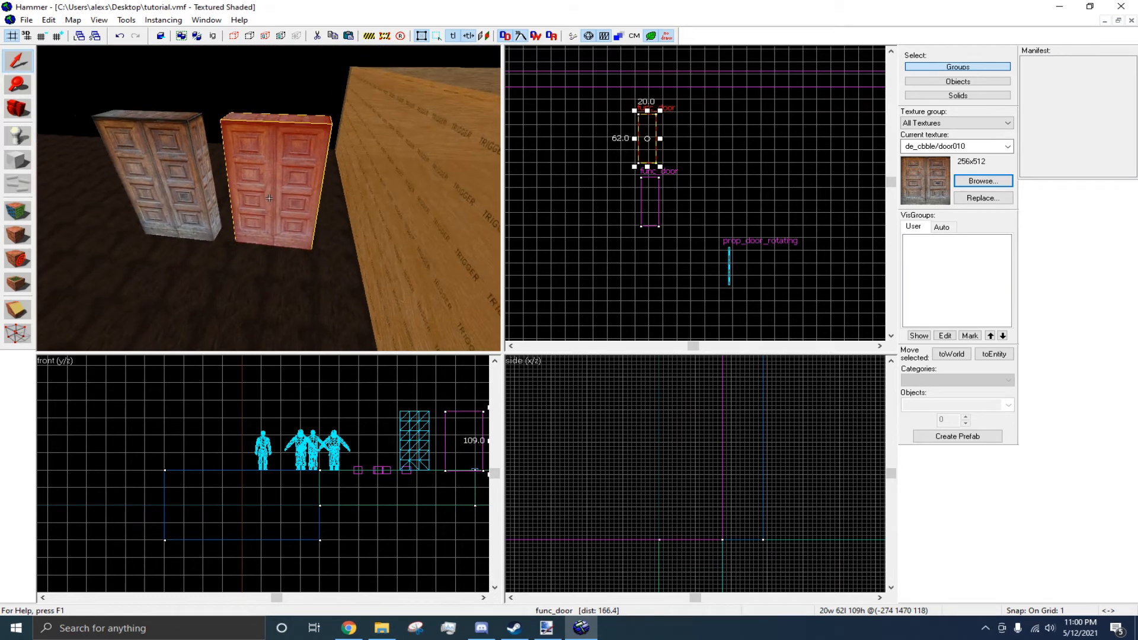
# Delete the copied door and select the original func_door.
pyautogui.press('Delete')
pyautogui.press('w')
pyautogui.click(269, 197)
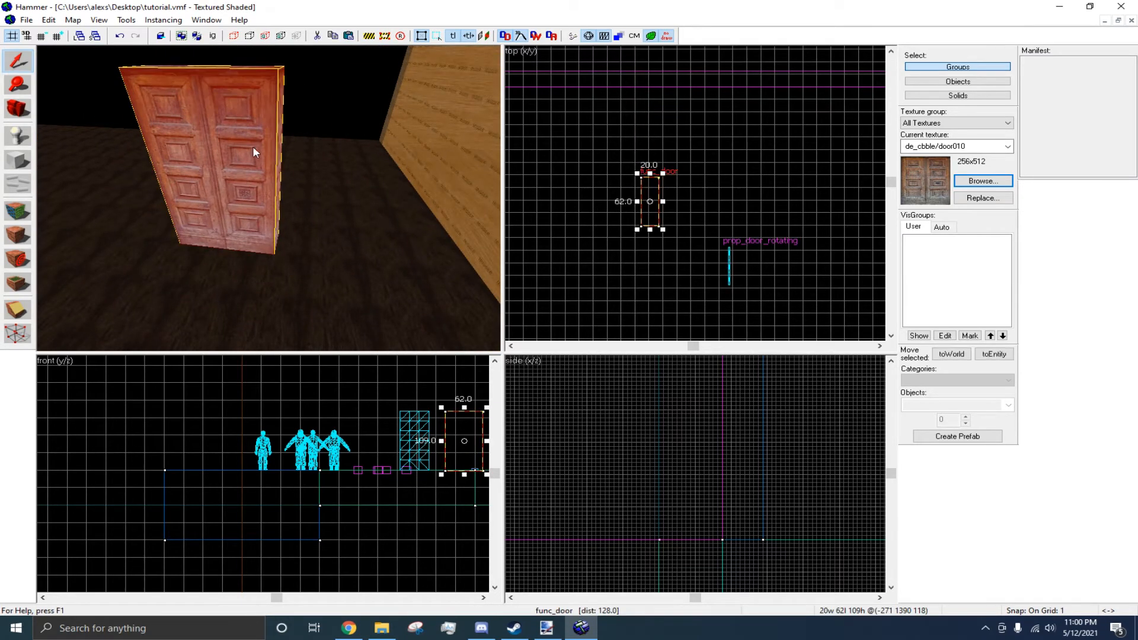
# Duplicate the func_door about 81 units along the Y axis, in line with the original in the top view.
pyautogui.press('w')
pyautogui.press('z')
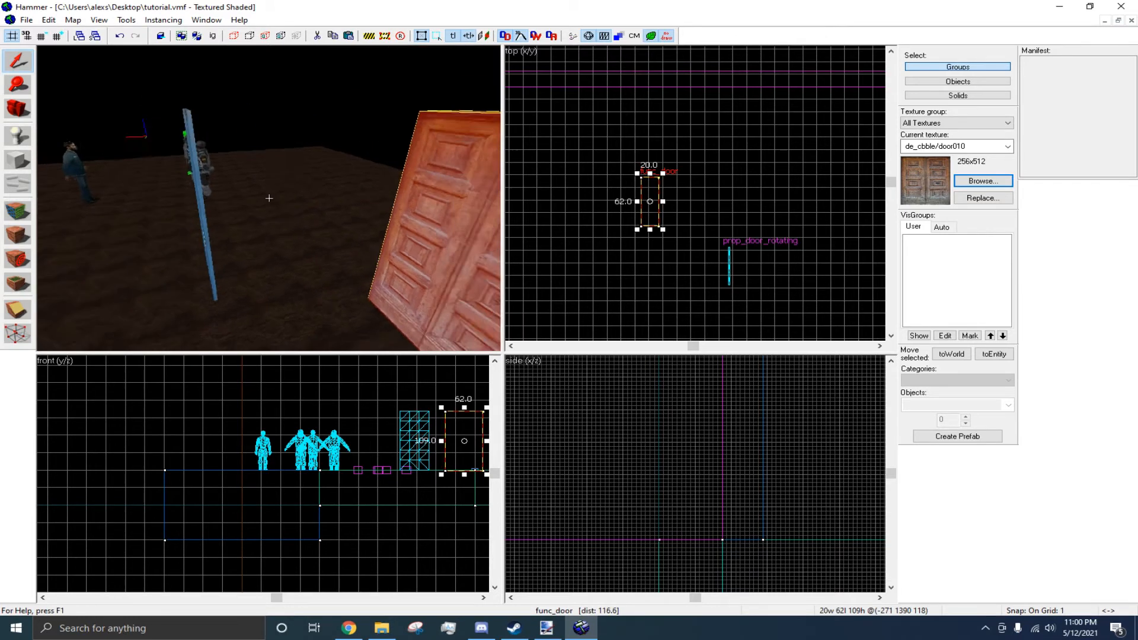
pyautogui.press('w')
pyautogui.press('z')
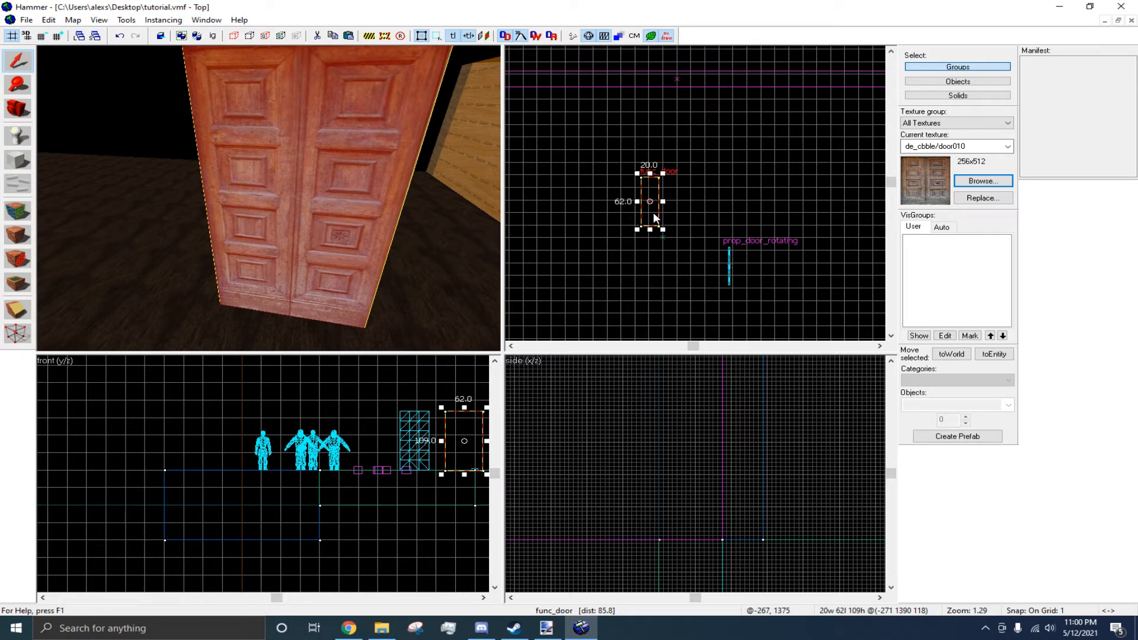
pyautogui.moveTo(652, 212); pyautogui.dragTo(654, 153)
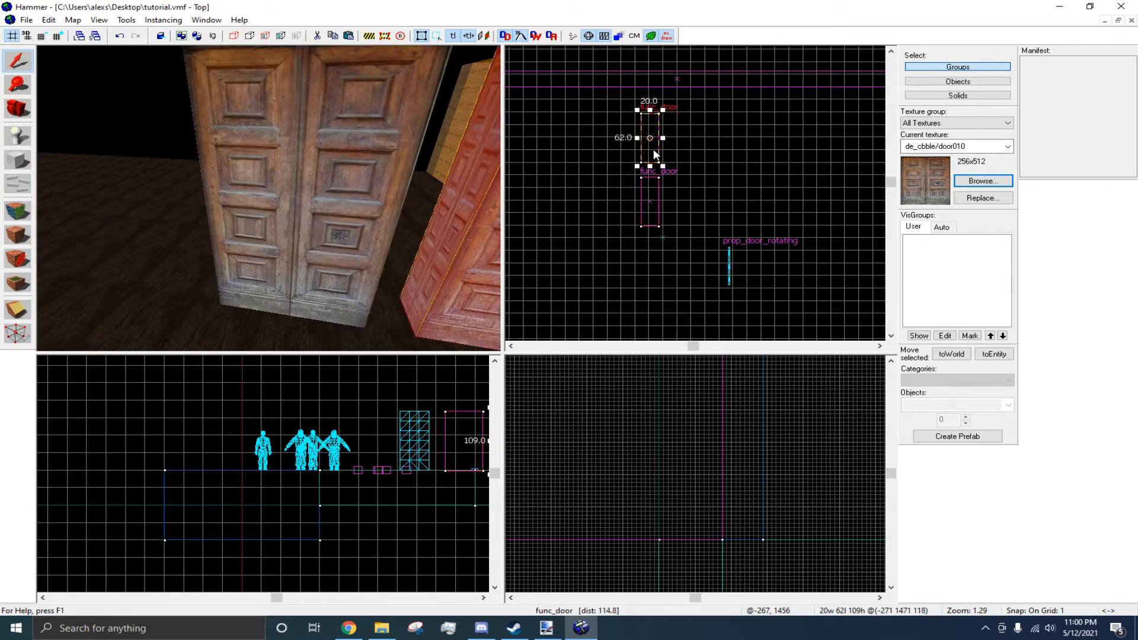
pyautogui.press('z')
pyautogui.press('d')
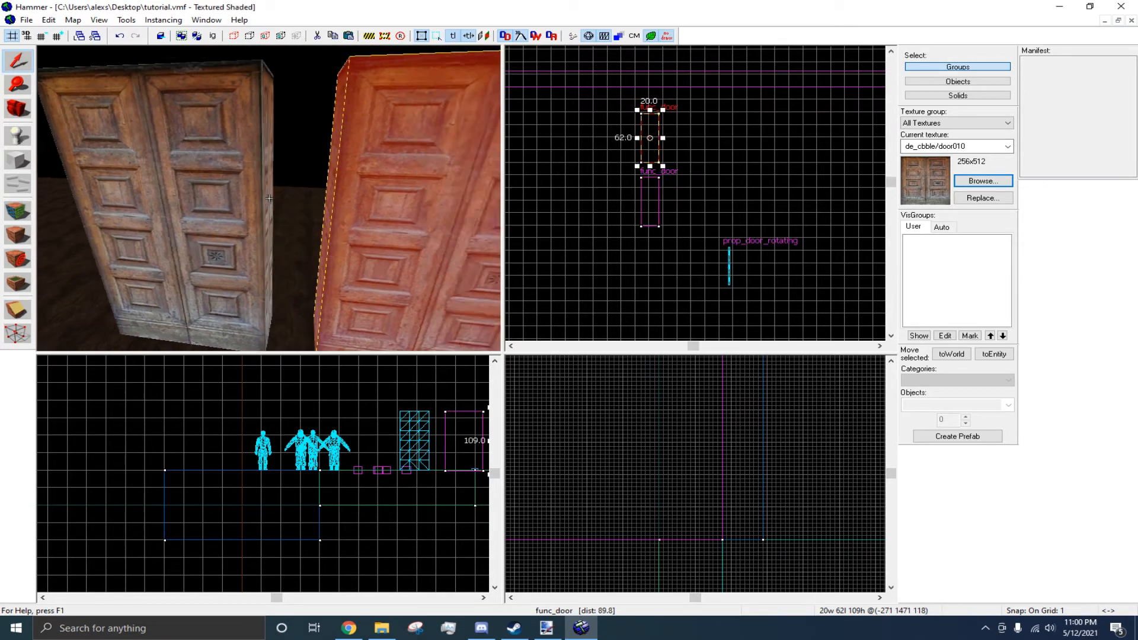
pyautogui.press('s')
pyautogui.press('z')
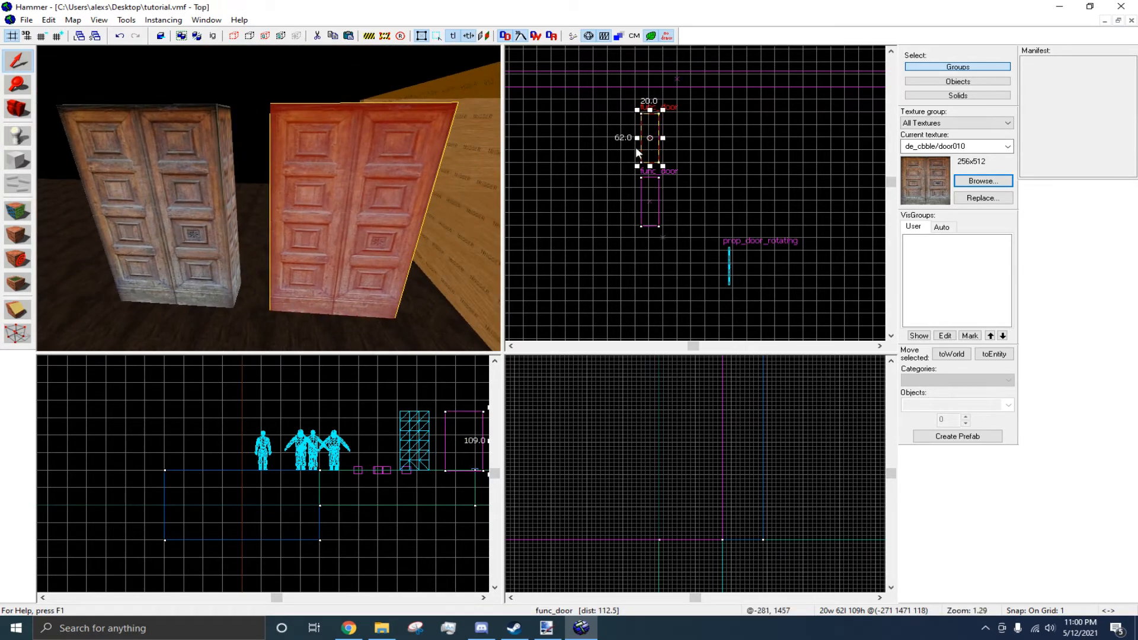
# Try placing extra copies of the door elsewhere in the top view, and undo them.
pyautogui.moveTo(653, 149)
pyautogui.keyDown('shift'); pyautogui.mouseDown()
pyautogui.moveTo(741, 190)
pyautogui.moveTo(747, 257)
pyautogui.moveTo(623, 277)
pyautogui.moveTo(539, 268)
pyautogui.mouseUp(); pyautogui.keyUp('shift')
pyautogui.hotkey('ctrl', 'z')
pyautogui.hotkey('ctrl', 'z')
pyautogui.hotkey('ctrl', 'z')
pyautogui.hotkey('ctrl', 'z')
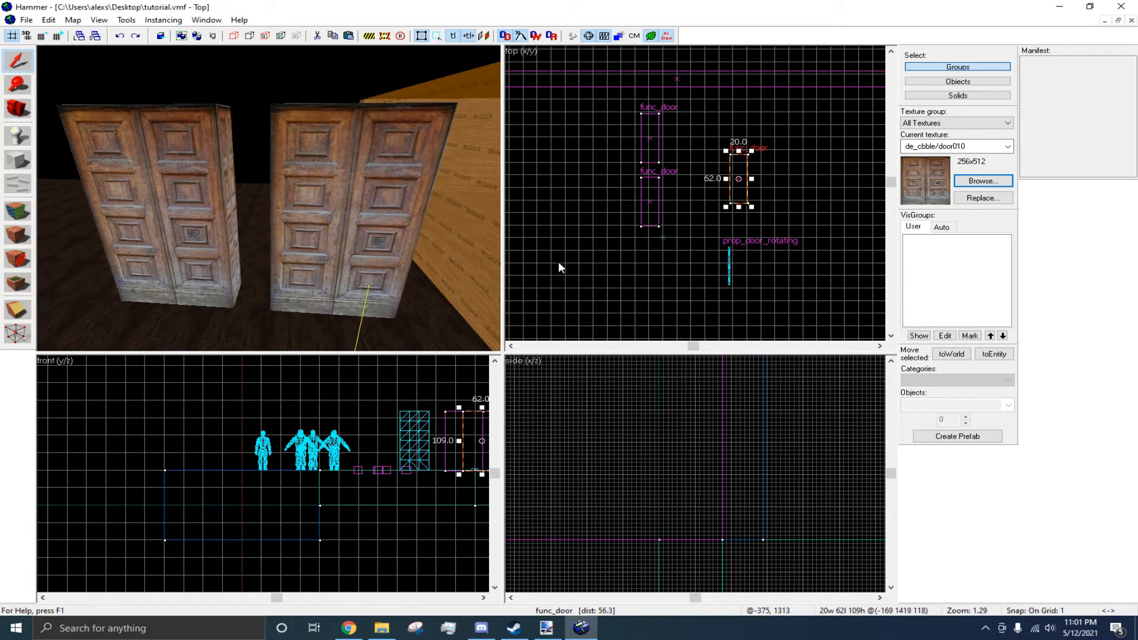
# Change the duplicated door's class to func_door_rotating and apply it.
pyautogui.press('z')
pyautogui.press('w')
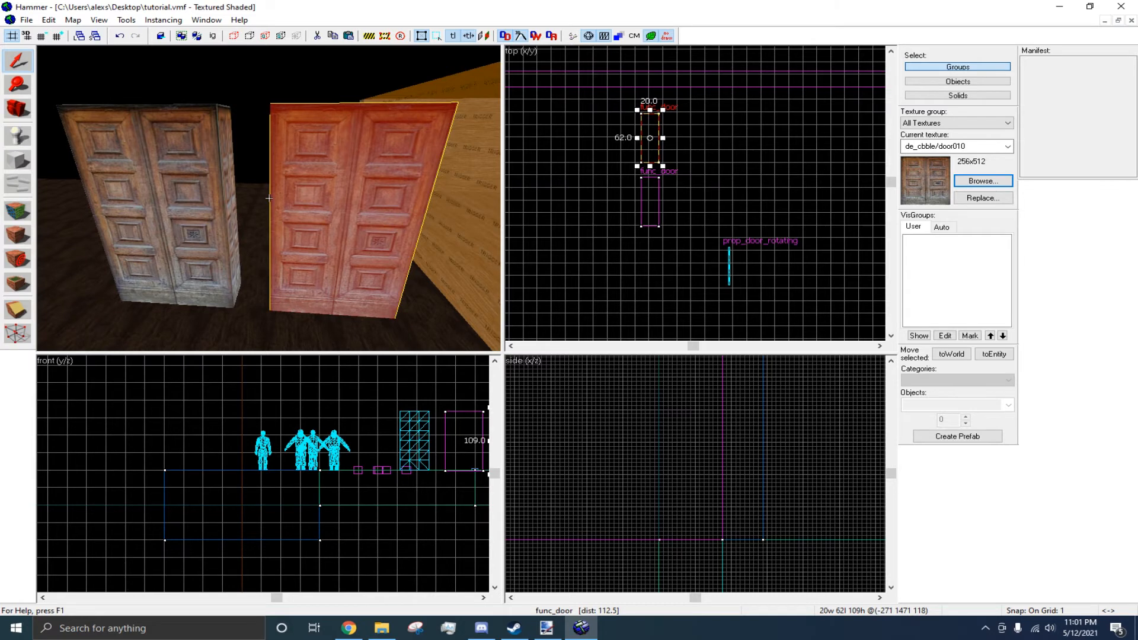
pyautogui.press('z')
pyautogui.doubleClick(269, 198)
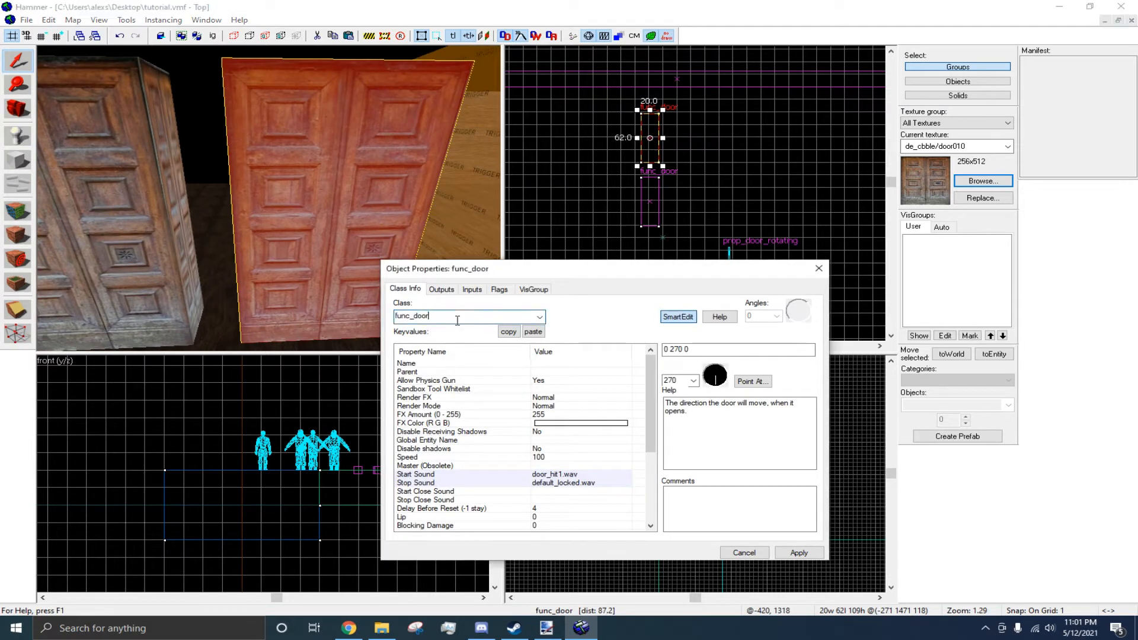
pyautogui.press('Down')
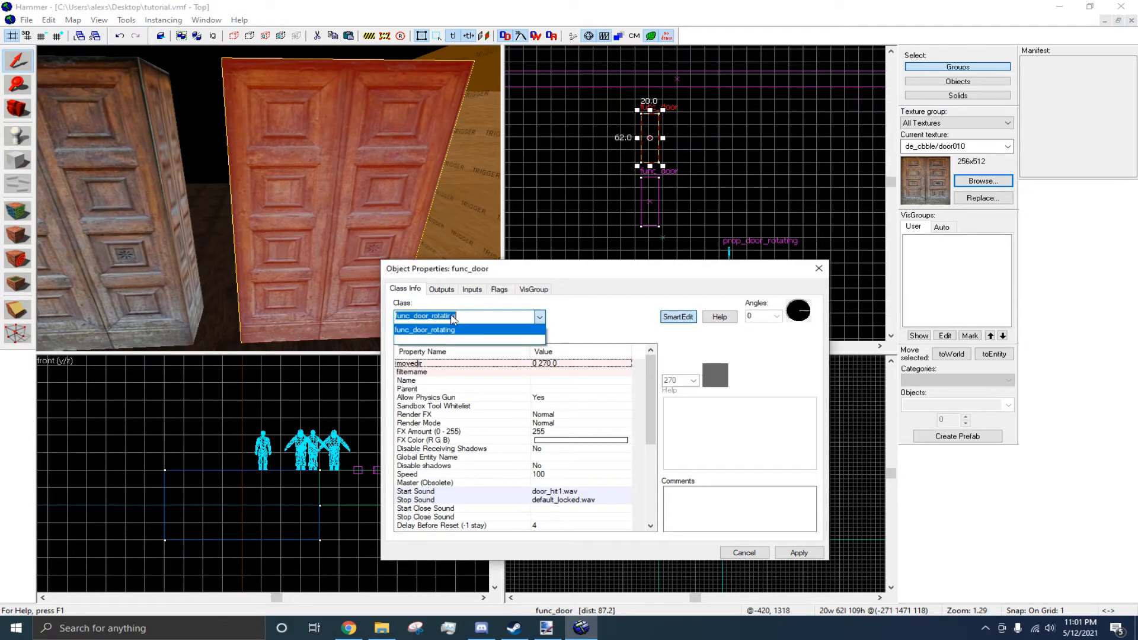
pyautogui.click(807, 553)
pyautogui.press('z')
pyautogui.press('w')
pyautogui.press('s')
pyautogui.press('w')
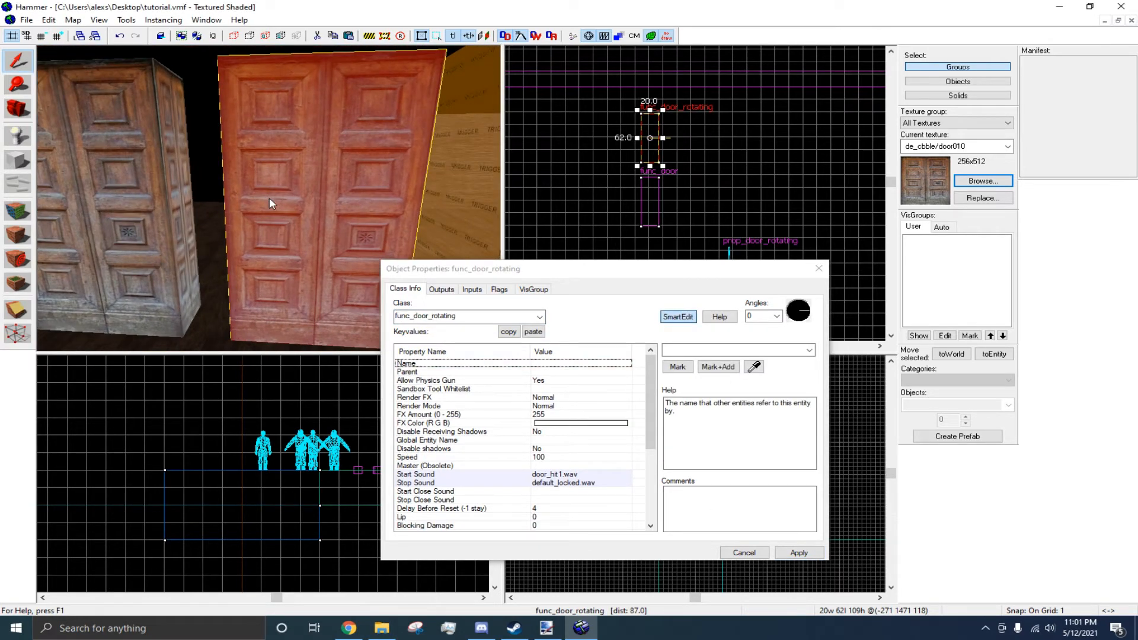
# Move the func_door_rotating's origin to the middle of the door's lower short edge in the top view.
pyautogui.scroll(5, 642, 146)
pyautogui.moveTo(653, 135); pyautogui.dragTo(649, 94)
pyautogui.moveTo(670, 214); pyautogui.dragTo(650, 211)
pyautogui.scroll(6, 655, 213)
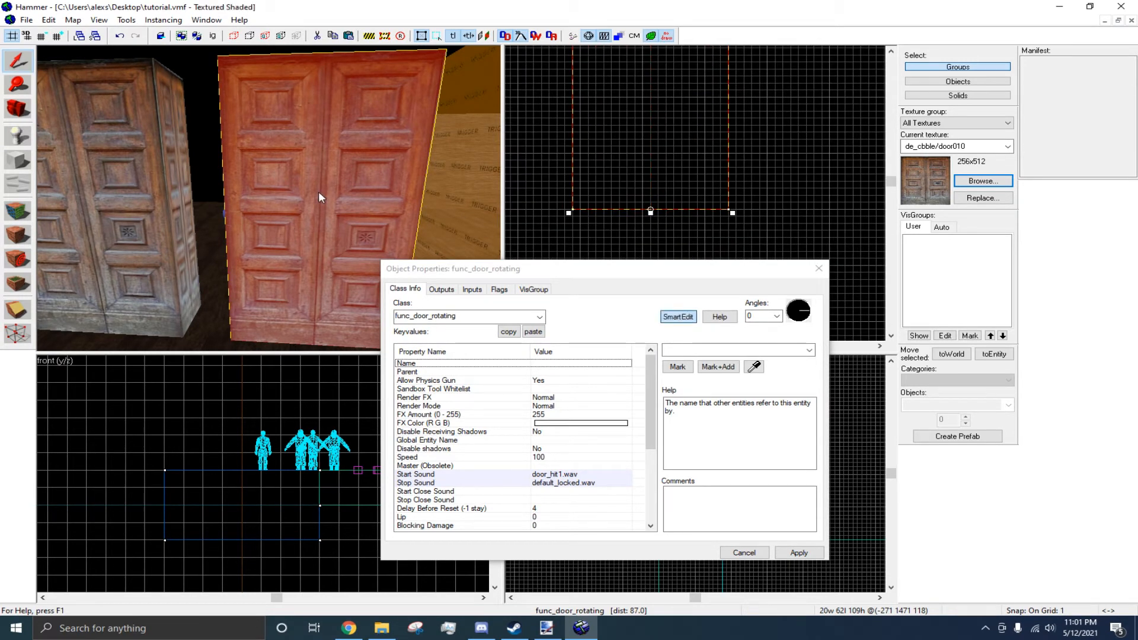
# Examine the rotating door's origin point and edges from several sides in the 3D view.
pyautogui.press('z')
pyautogui.press('w')
pyautogui.press('a')
pyautogui.press('a')
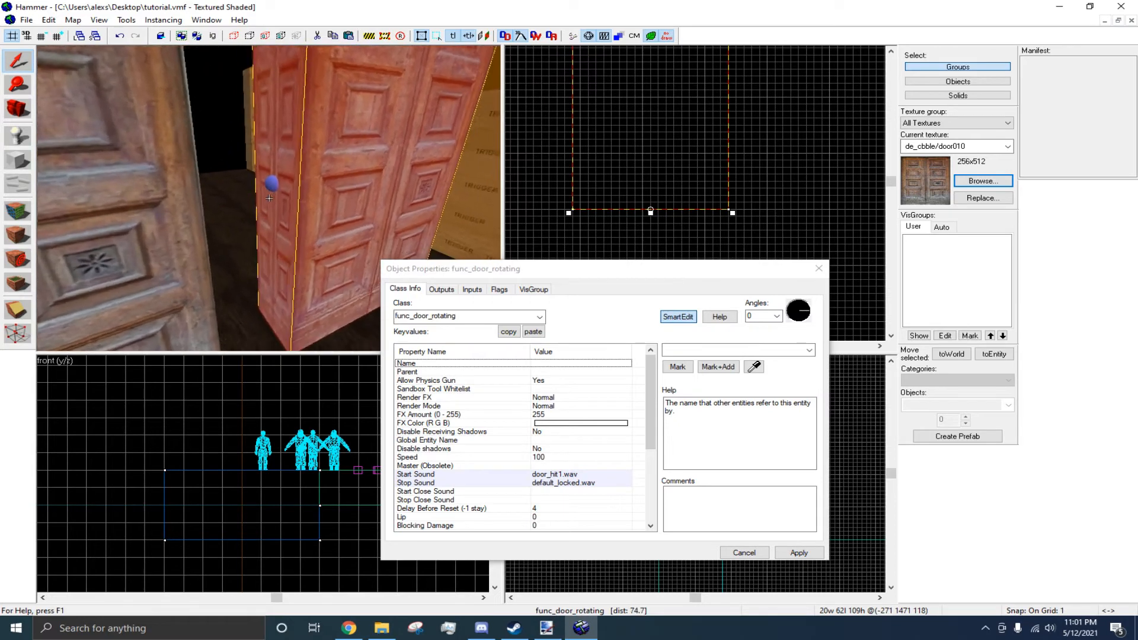
pyautogui.press('w')
pyautogui.press('d')
pyautogui.press('s')
pyautogui.press('z')
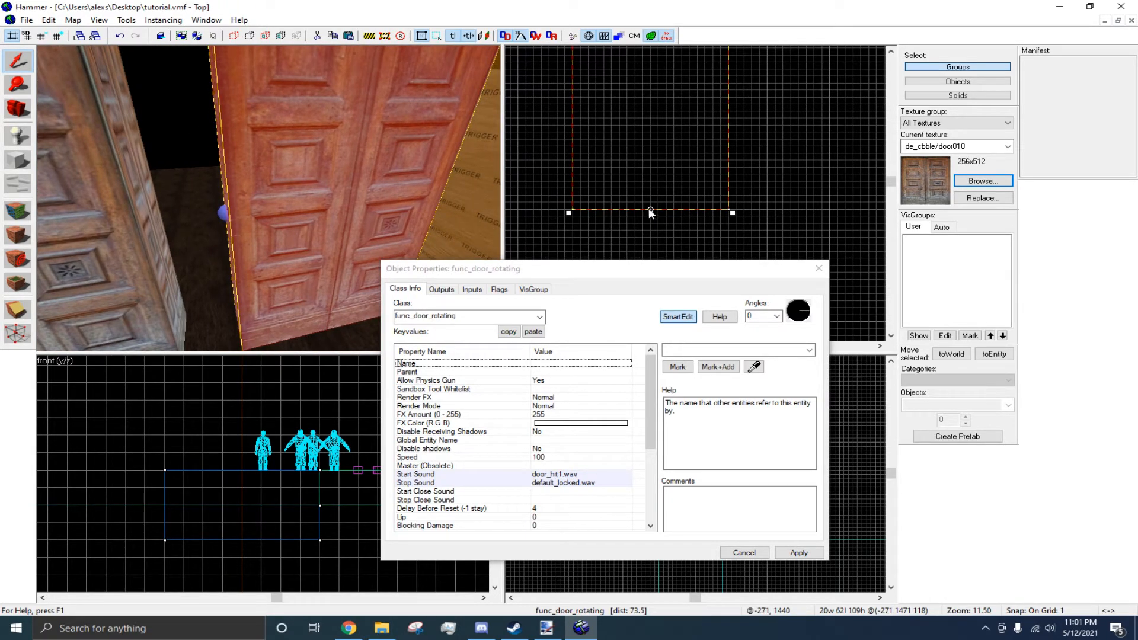
pyautogui.press('z')
pyautogui.press('w')
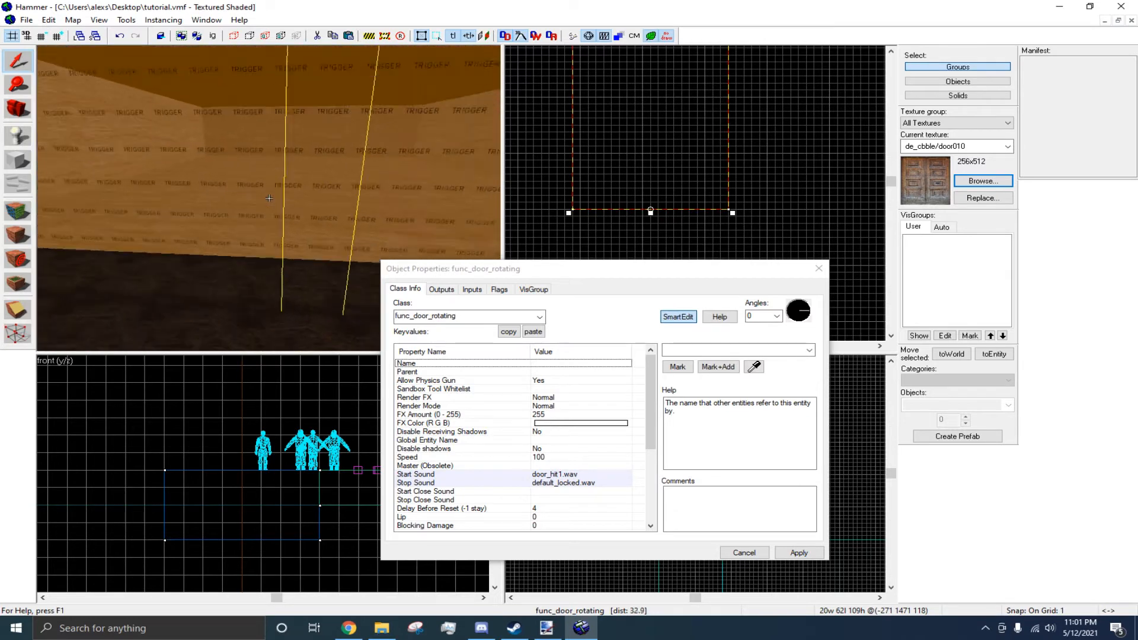
pyautogui.press('s')
pyautogui.press('w')
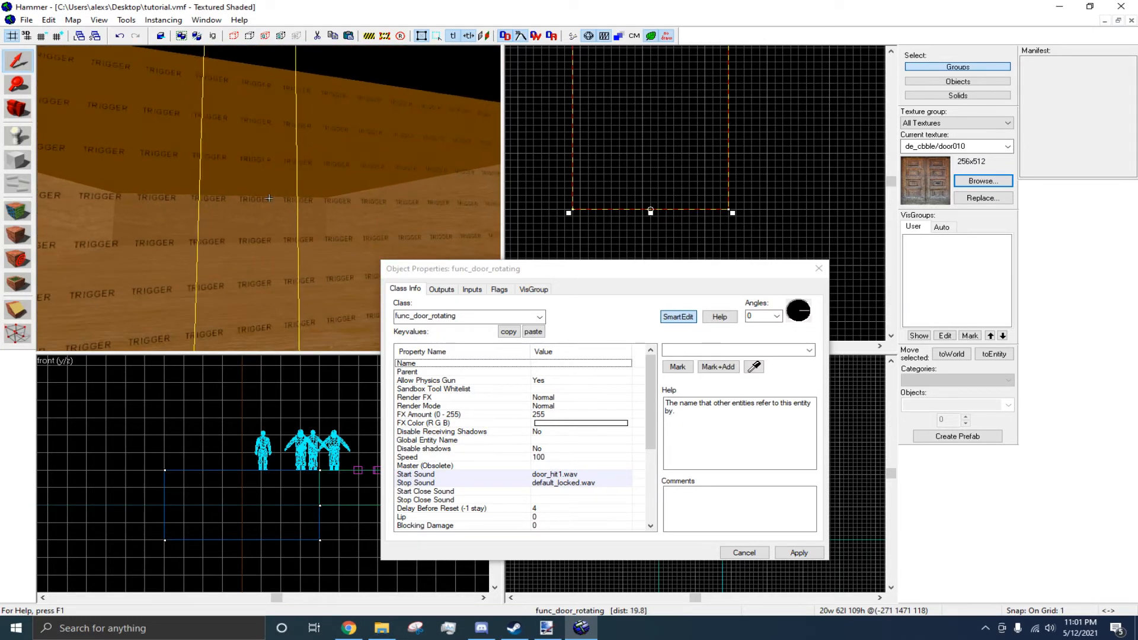
pyautogui.press('s')
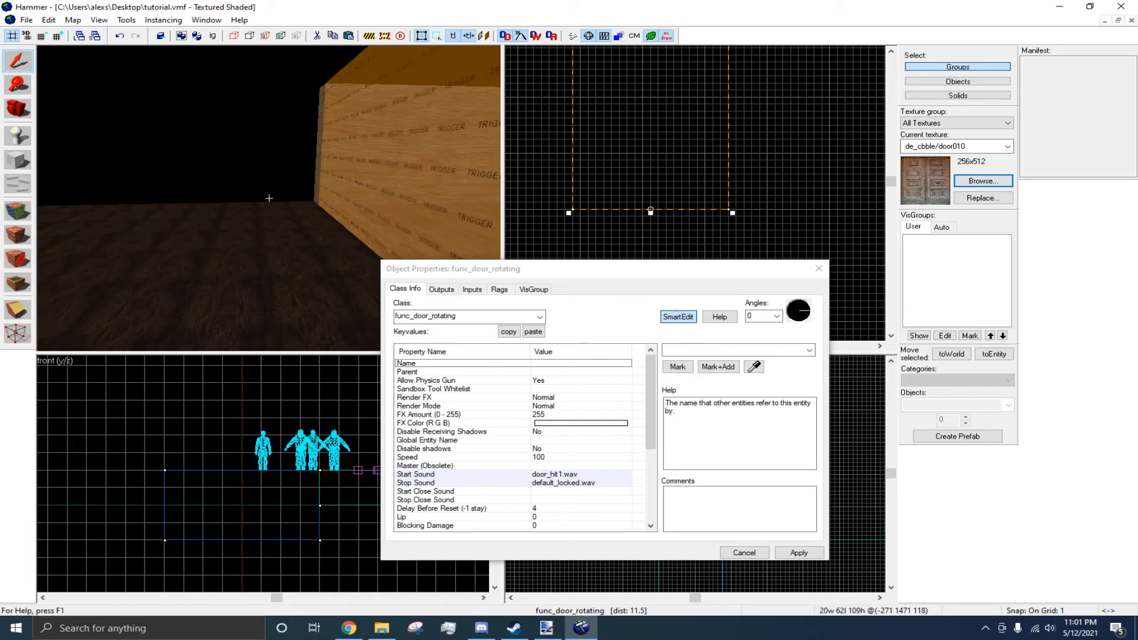
pyautogui.press('s')
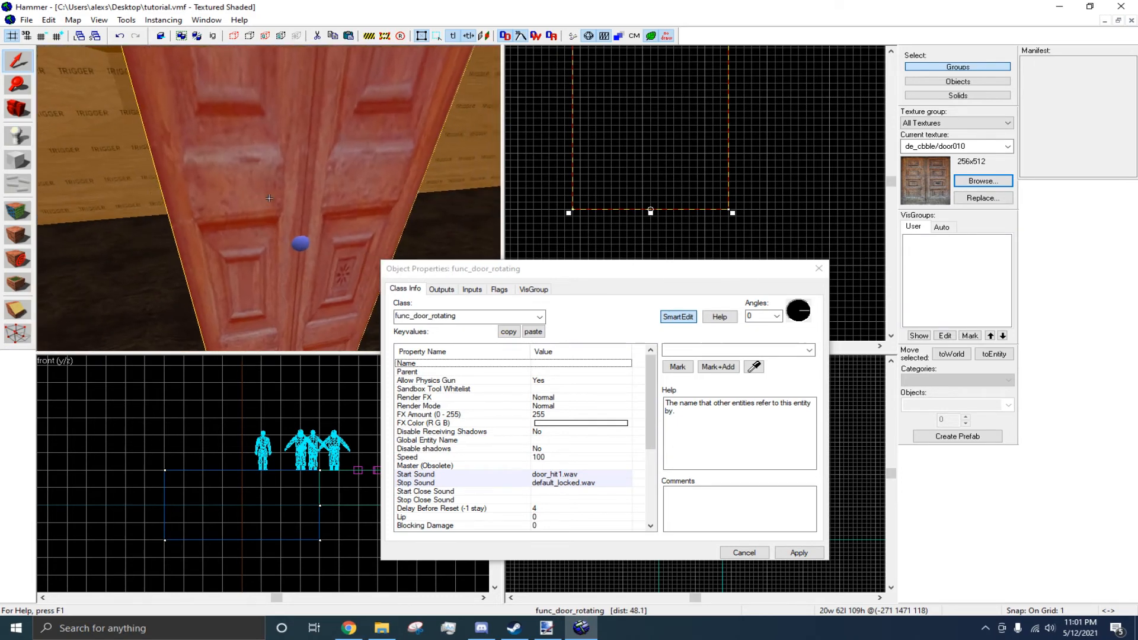
pyautogui.press('s')
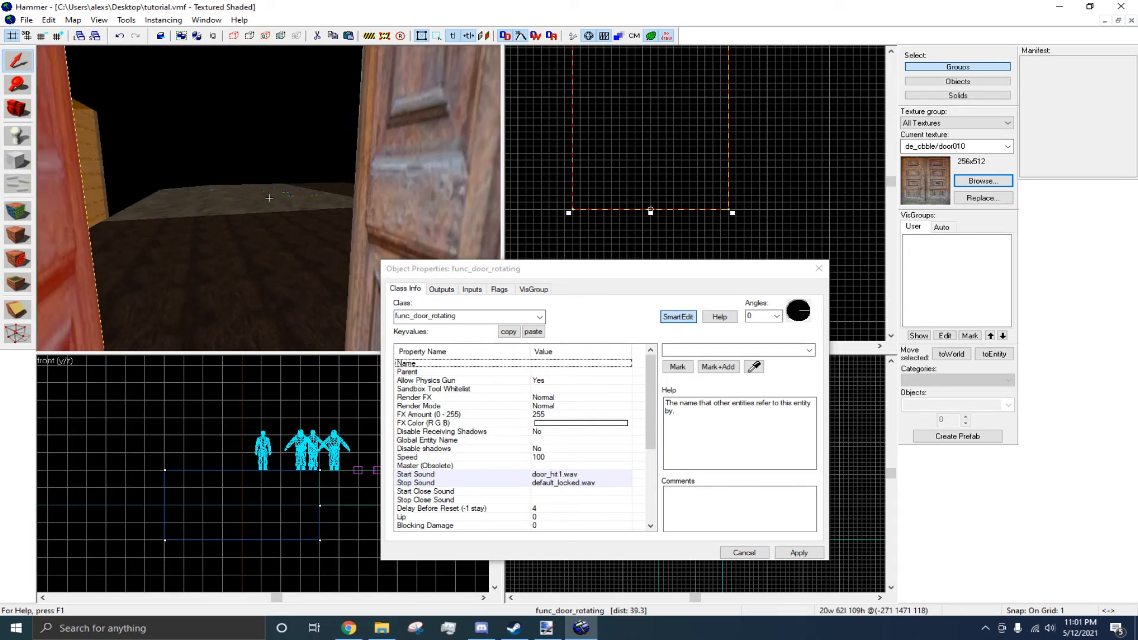
pyautogui.press('z')
pyautogui.press('w')
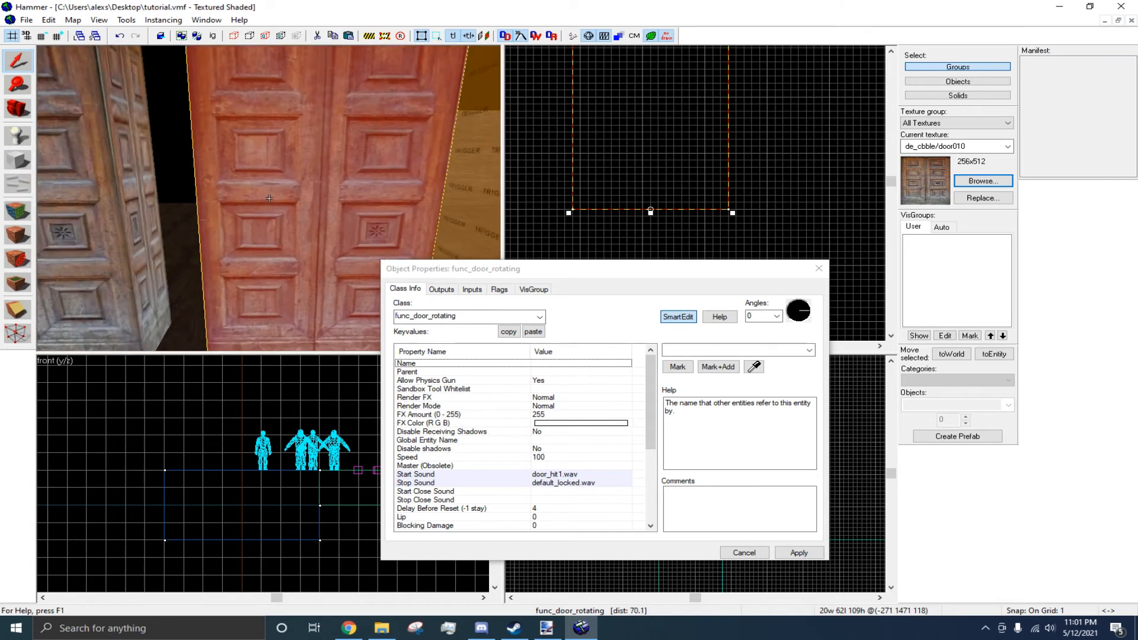
# Review the rotating door's flags, moving the properties dialog clear of the 3D view to compare them with the door.
pyautogui.click(499, 289)
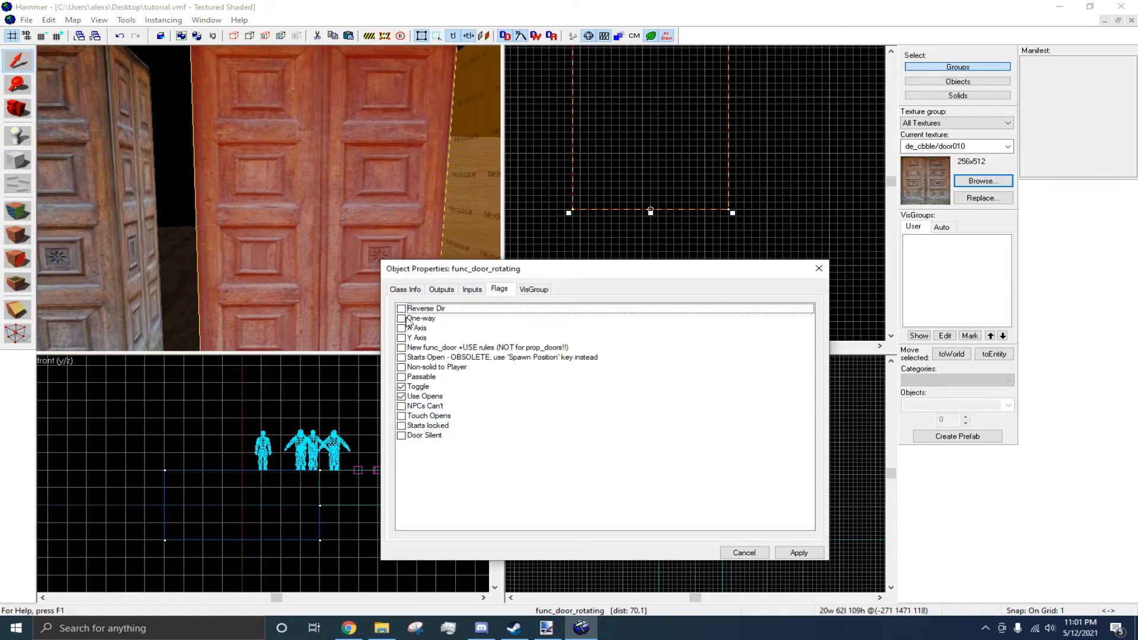
pyautogui.moveTo(429, 268); pyautogui.dragTo(594, 191)
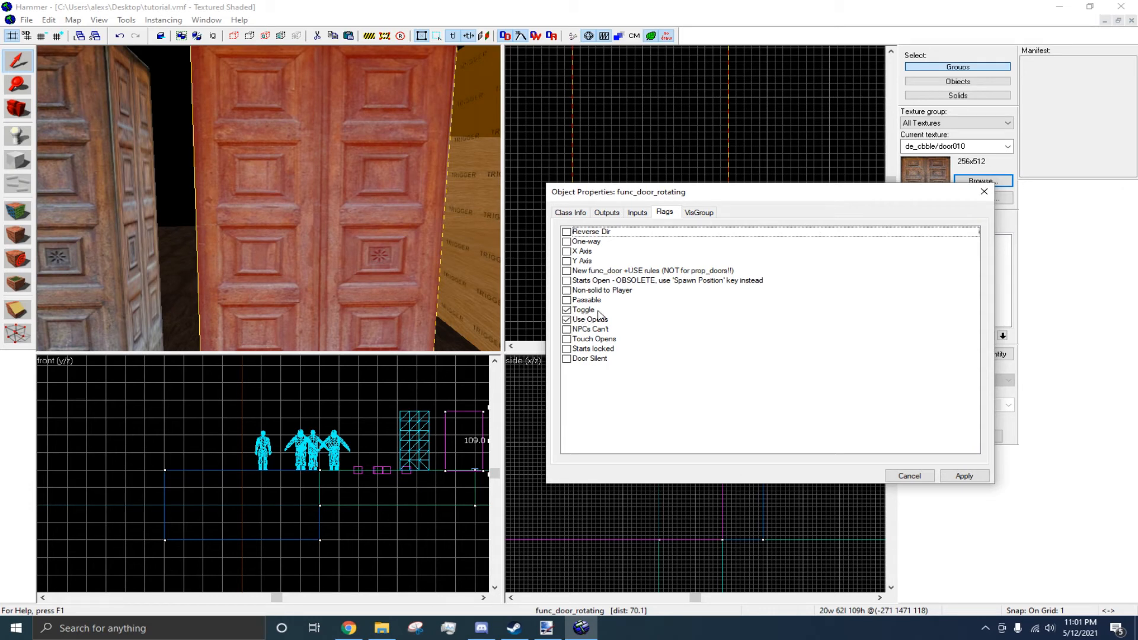
pyautogui.press('z')
pyautogui.press('s')
pyautogui.press('z')
pyautogui.press('w')
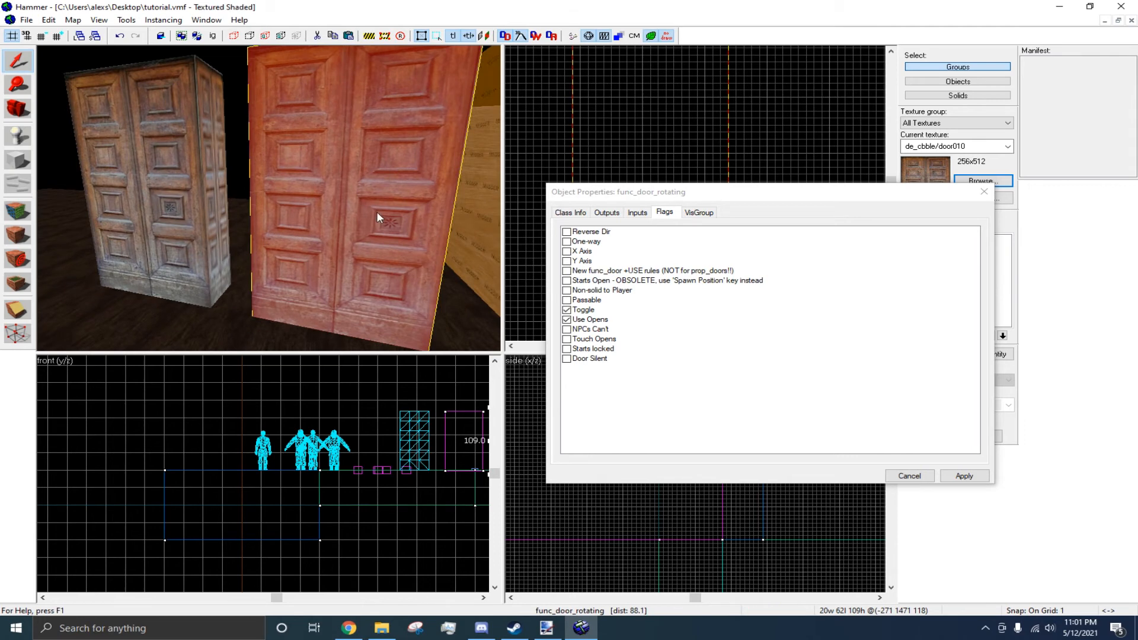
pyautogui.press('z')
pyautogui.press('w')
pyautogui.press('z')
# Set the rotating door's Delay Before Reset to -1.
pyautogui.click(570, 212)
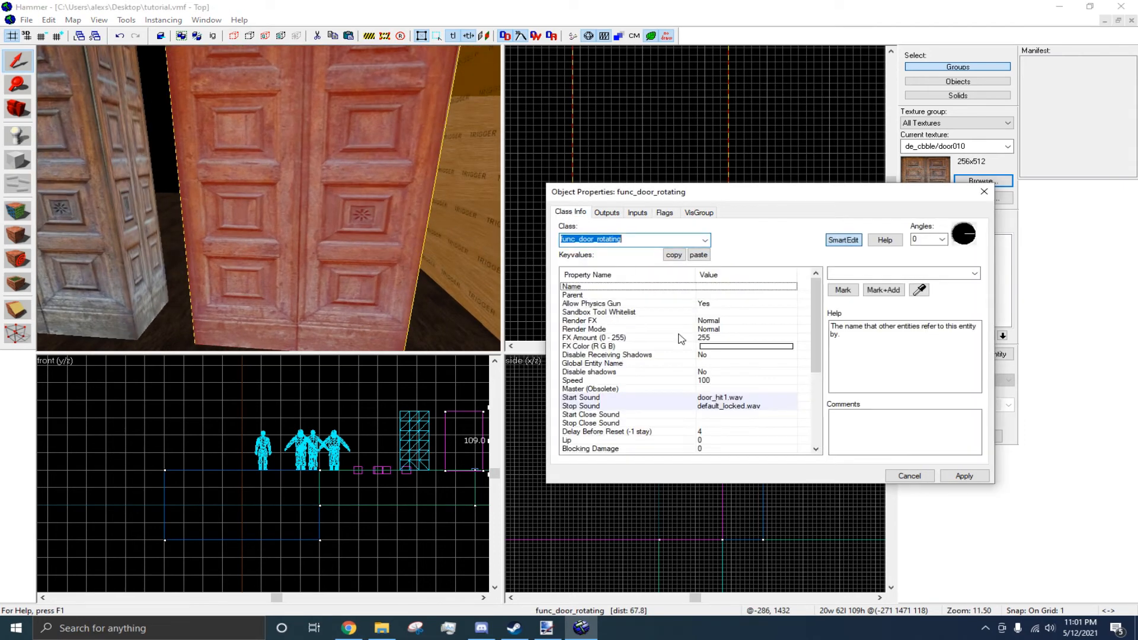
pyautogui.scroll(-5, 715, 319)
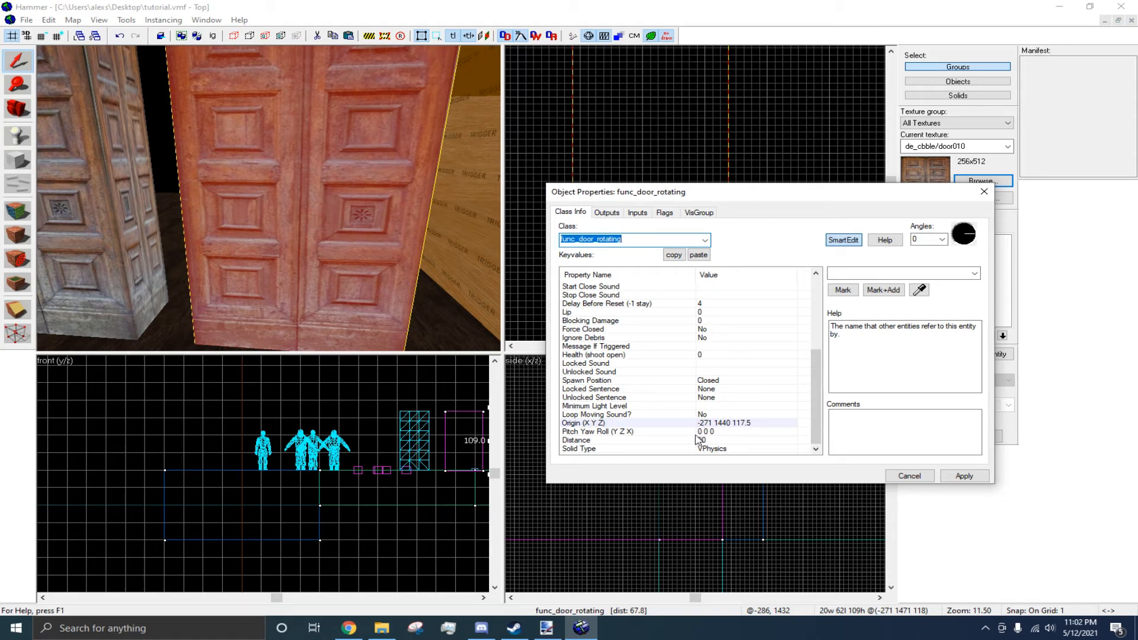
pyautogui.scroll(1, 698, 440)
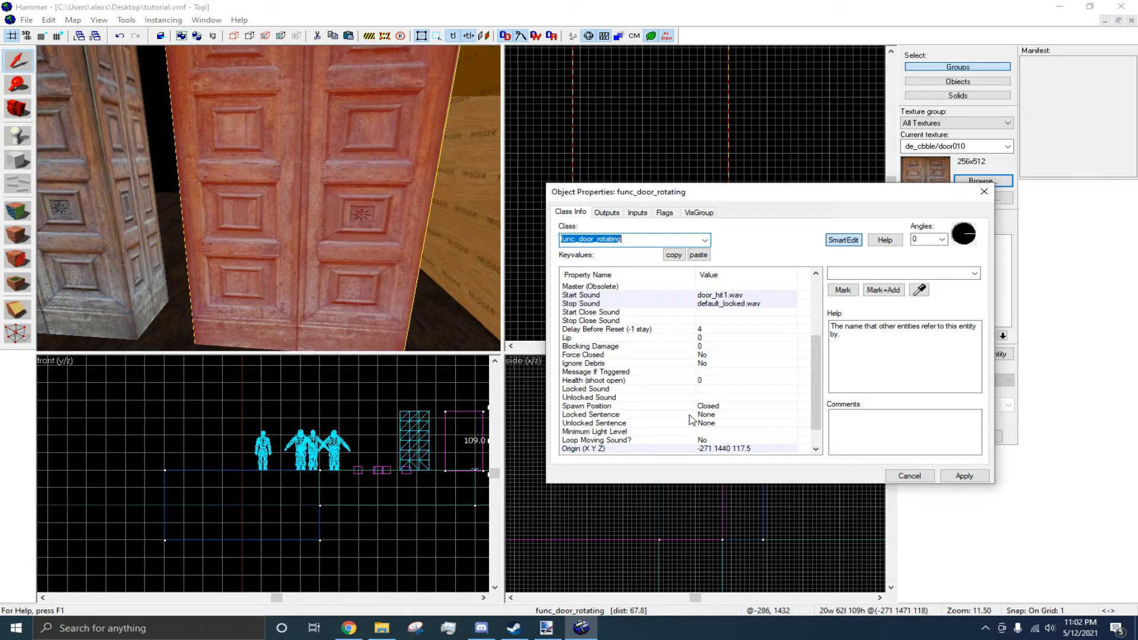
pyautogui.scroll(1, 691, 420)
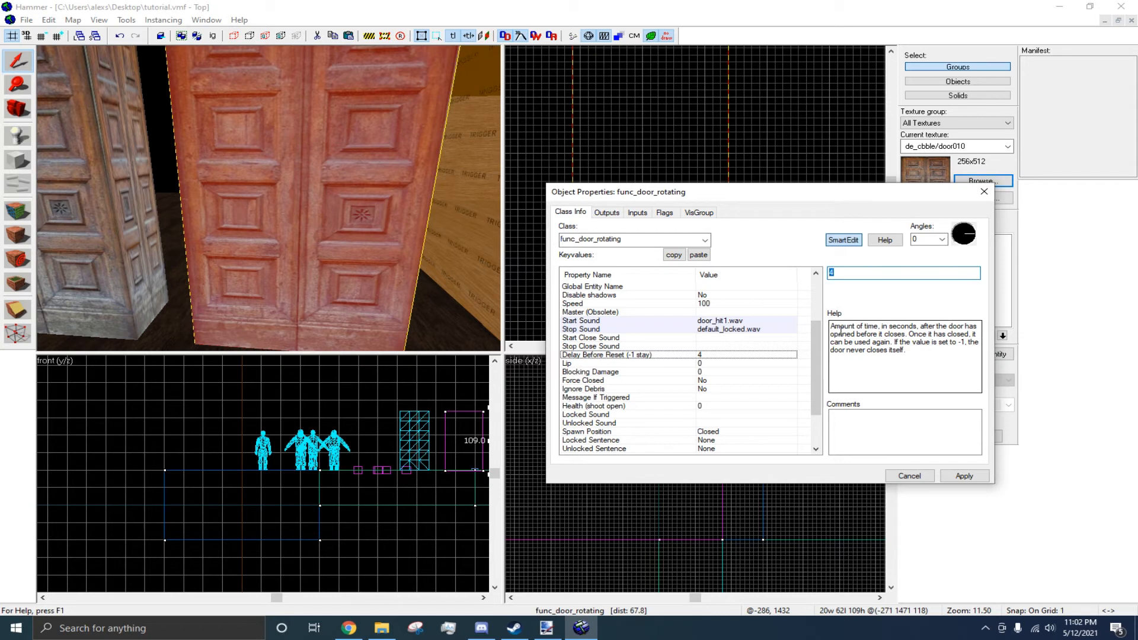
pyautogui.press('z')
pyautogui.press('w')
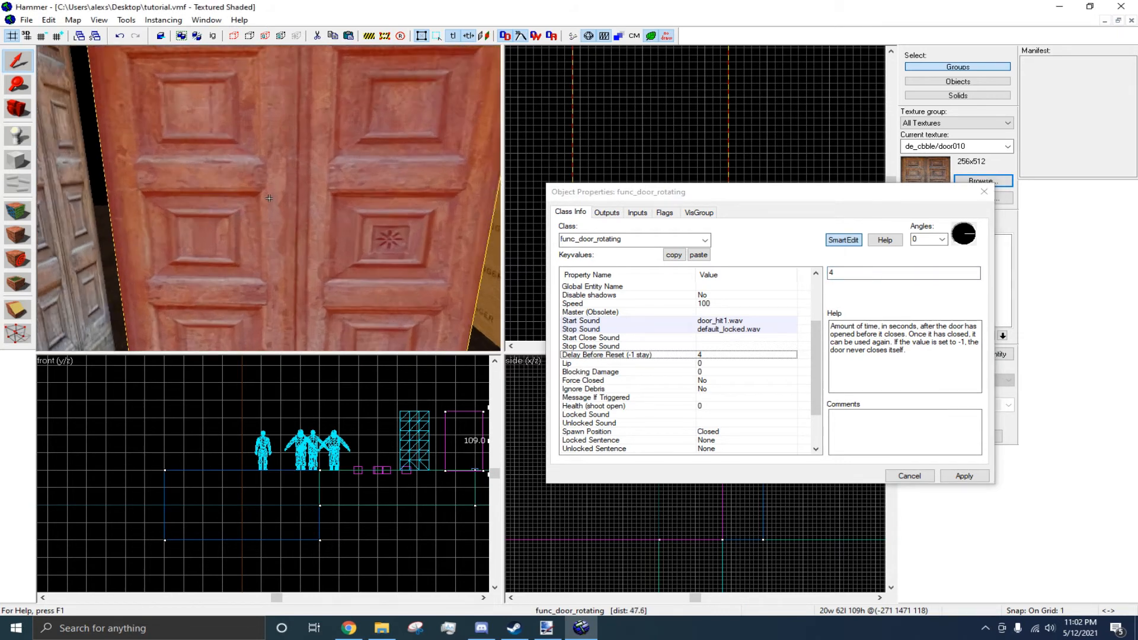
pyautogui.press('d')
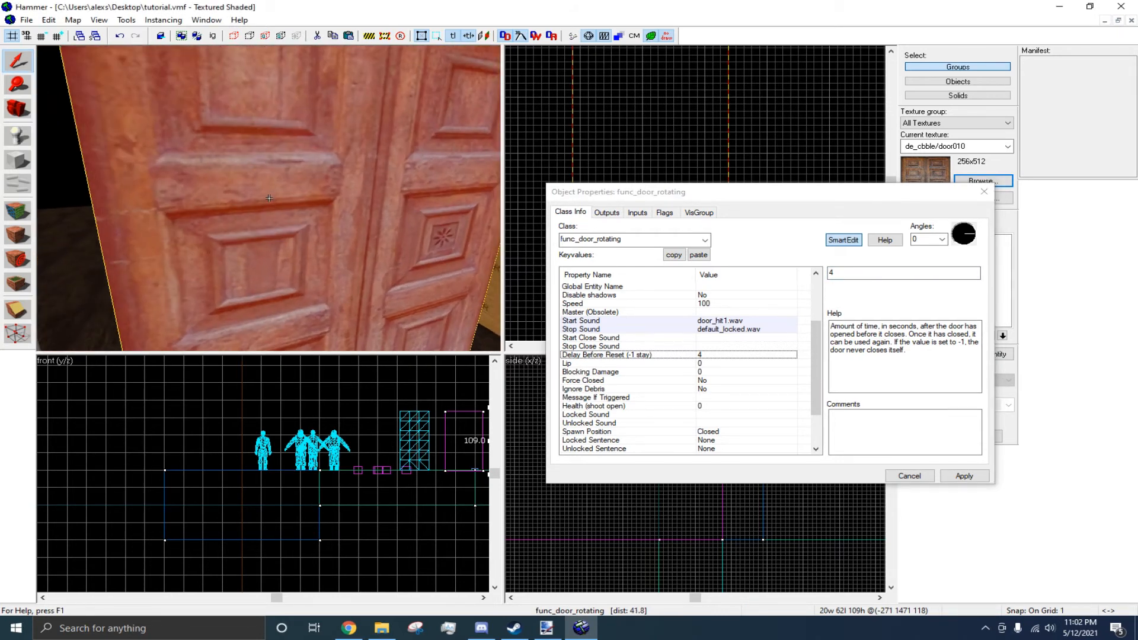
pyautogui.press('s')
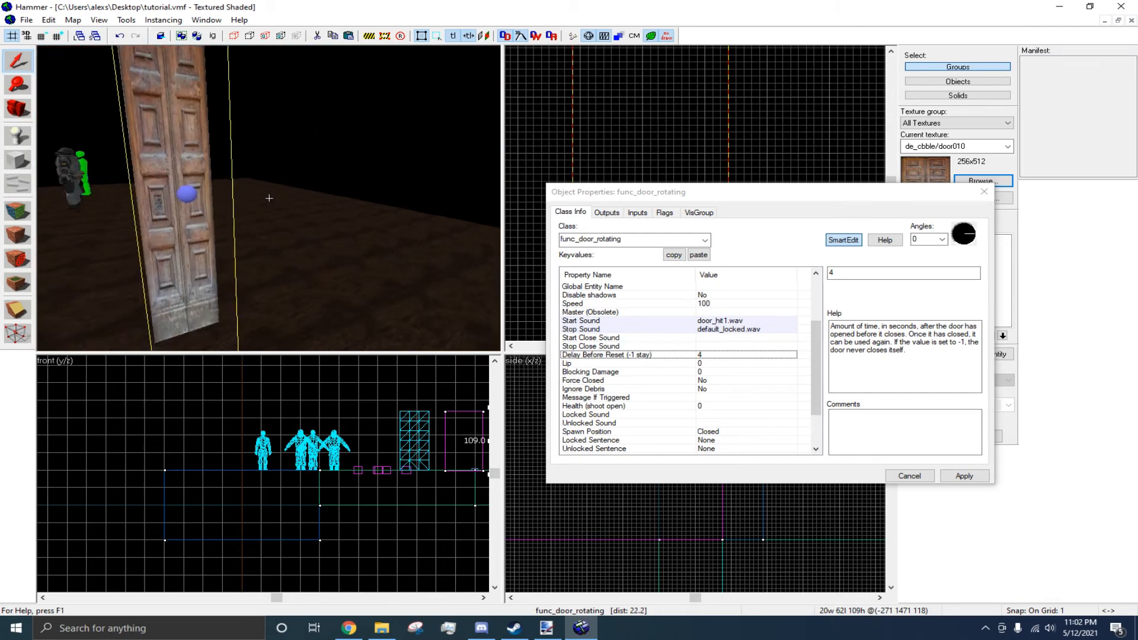
pyautogui.press('w')
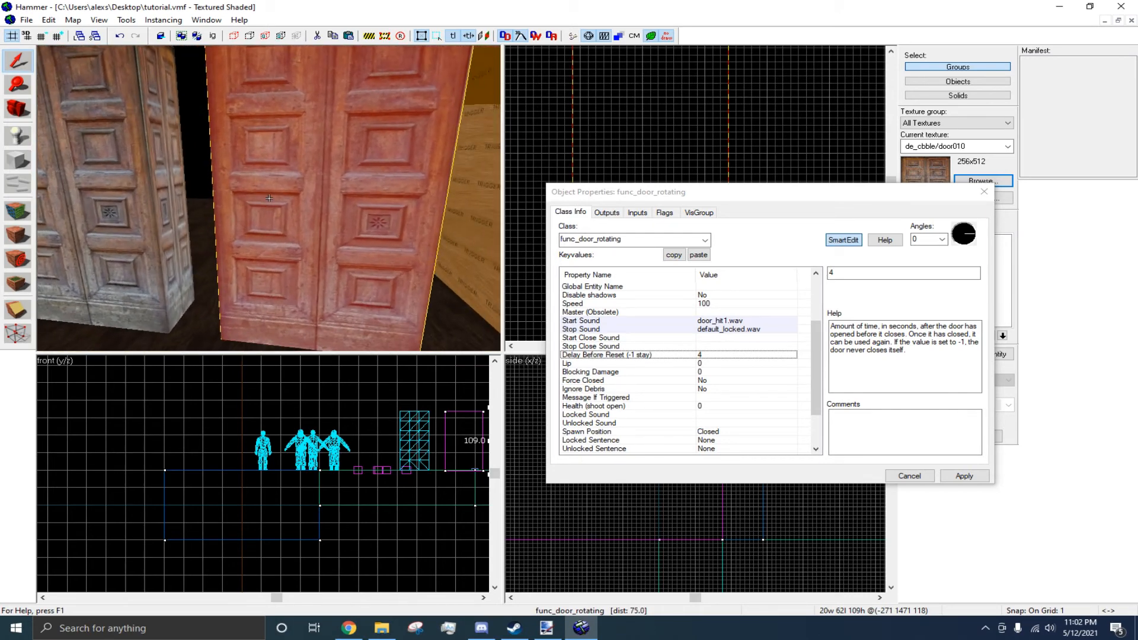
pyautogui.doubleClick(860, 272)
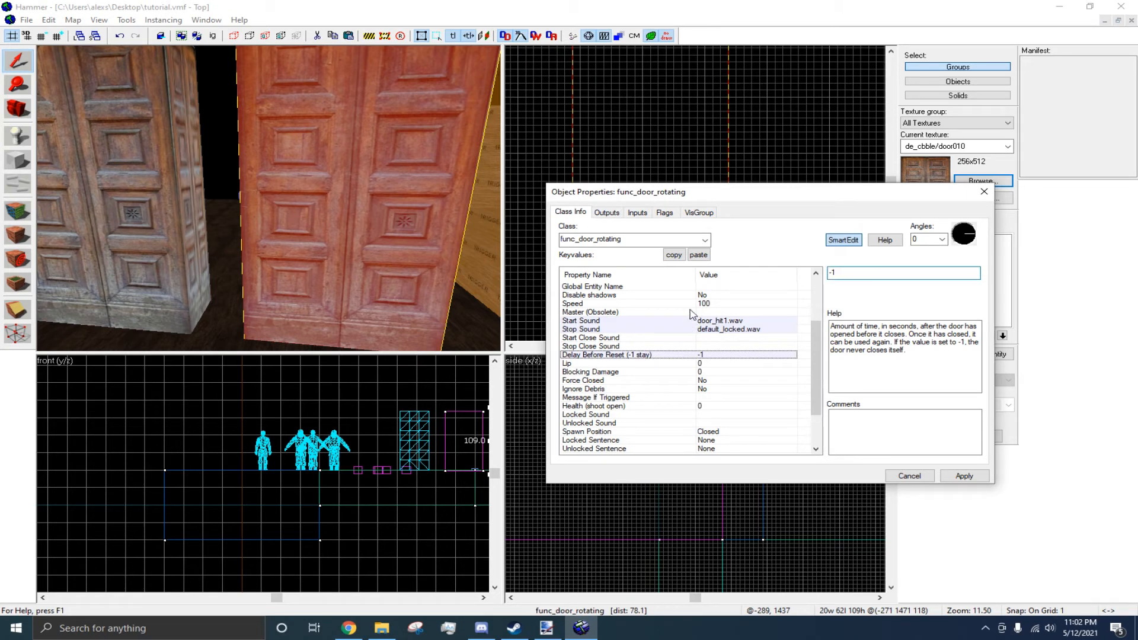
# Review the rotating door's speed, remaining keyvalues and direction and axis flags, and apply its properties.
pyautogui.scroll(-2, 753, 339)
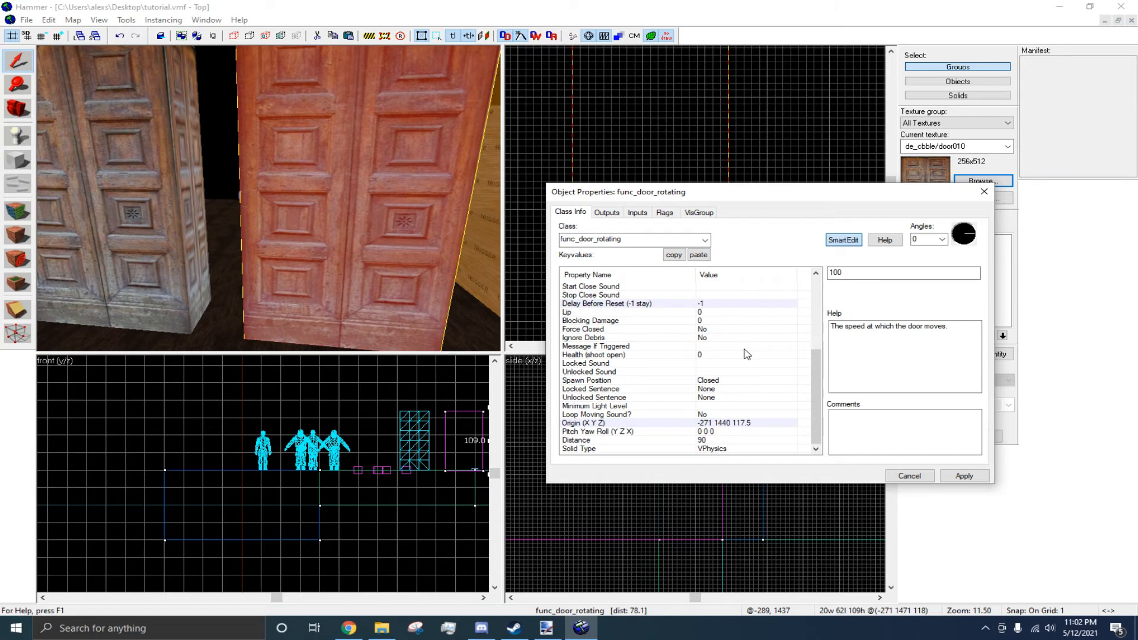
pyautogui.click(672, 214)
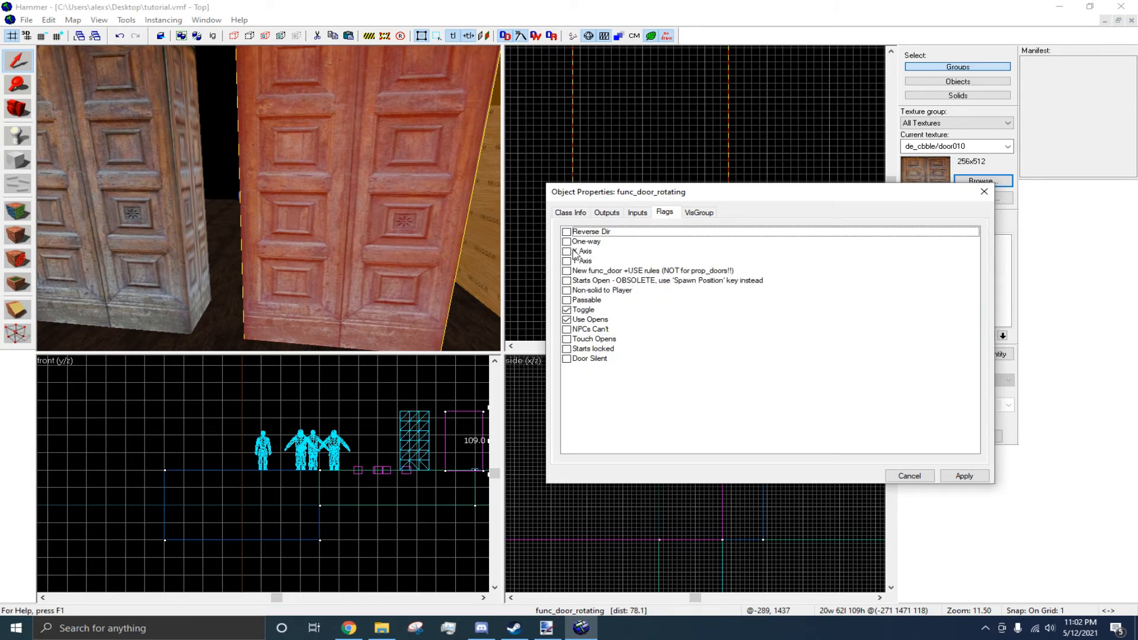
pyautogui.press('z')
pyautogui.press('s')
pyautogui.press('w')
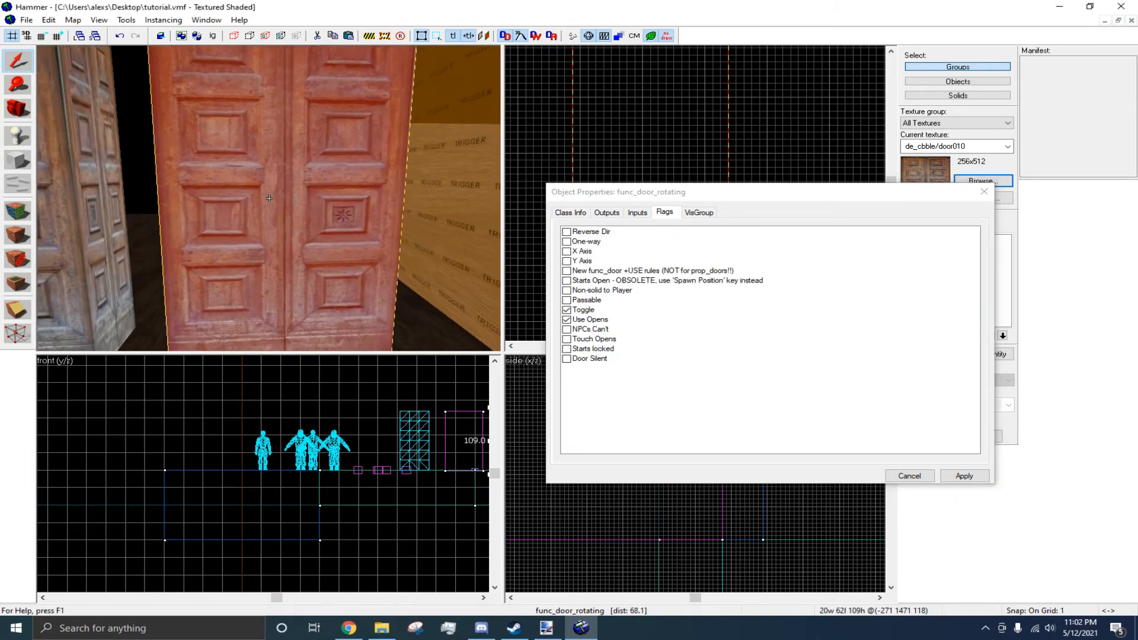
pyautogui.press('z')
pyautogui.press('a')
pyautogui.press('z')
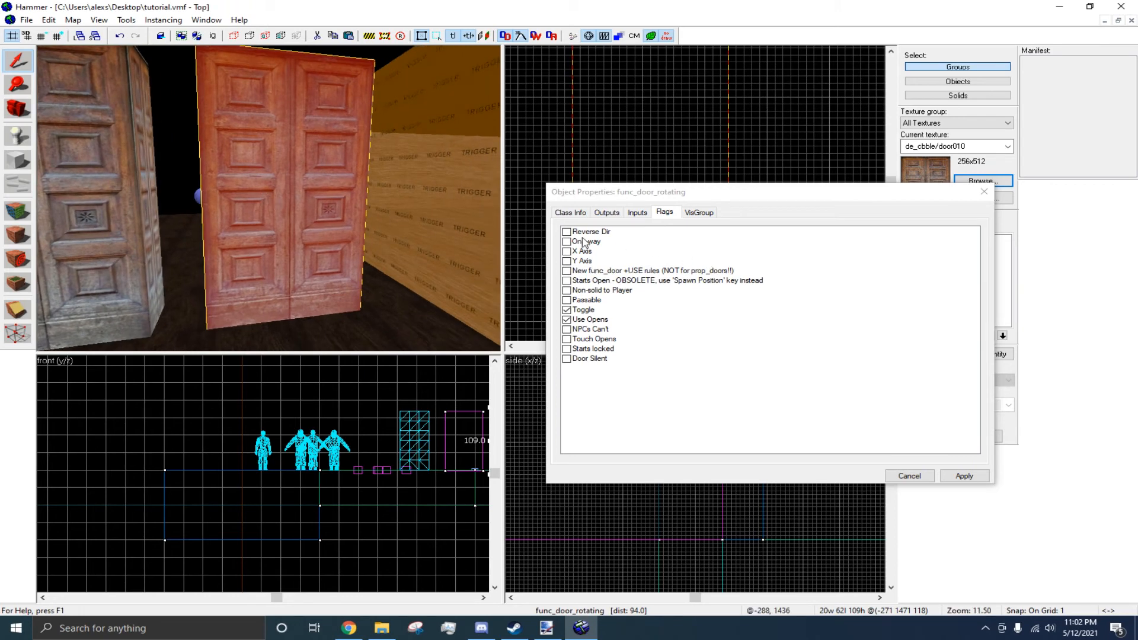
pyautogui.press('z')
pyautogui.press('w')
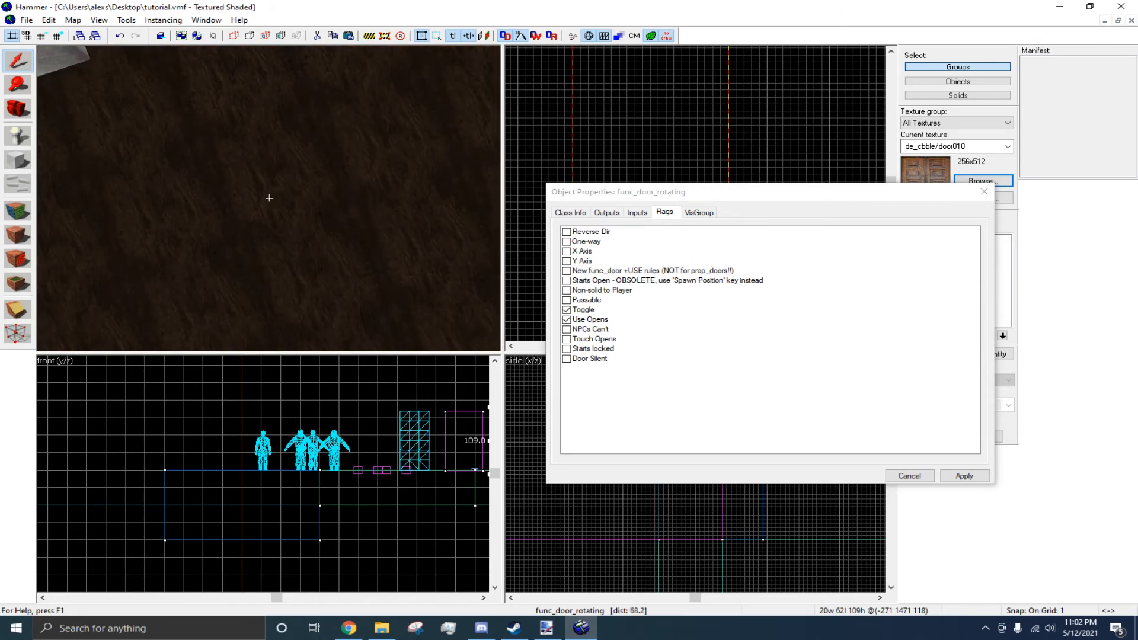
pyautogui.press('s')
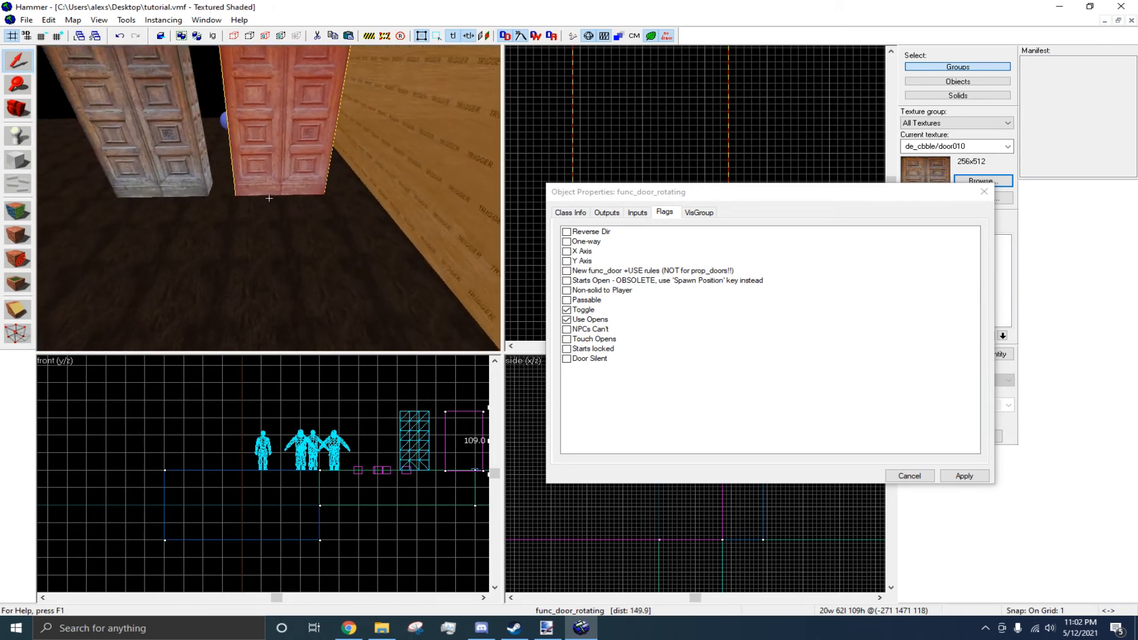
pyautogui.press('z')
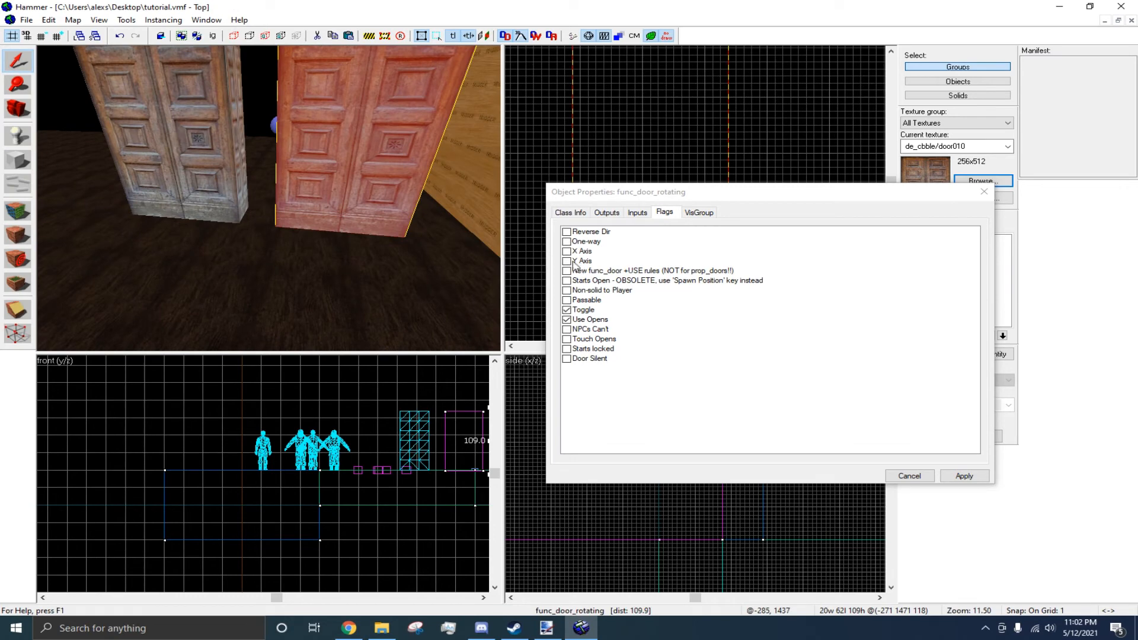
pyautogui.click(964, 475)
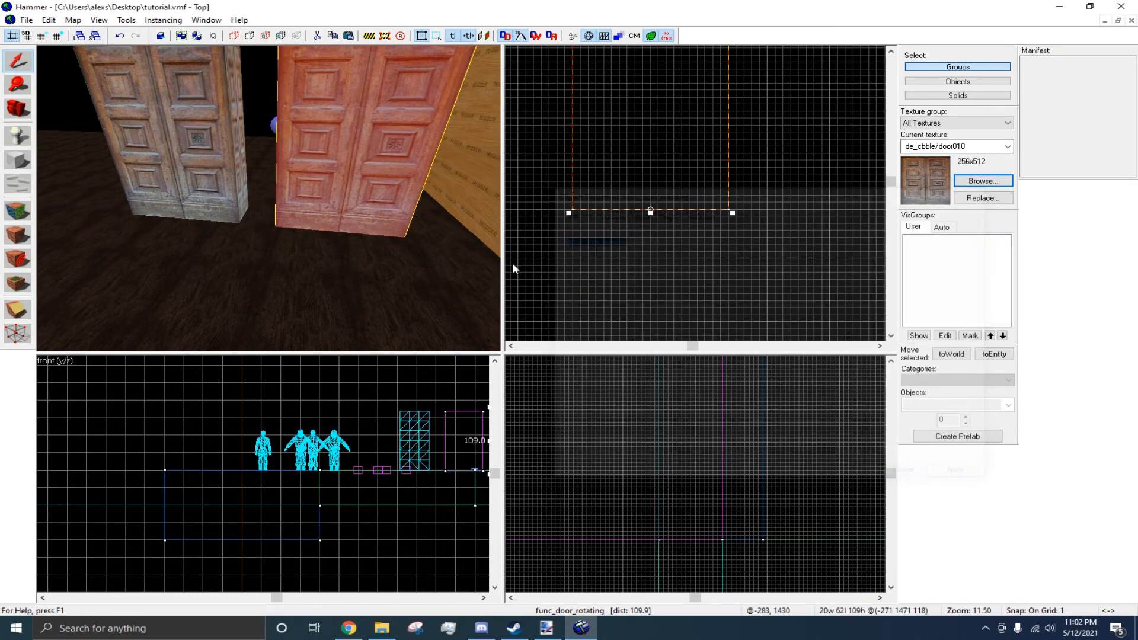
# Compile the map with normal BSP, fast VIS and fast RAD, and run it in the game.
pyautogui.press('z')
pyautogui.press('s')
pyautogui.press('s')
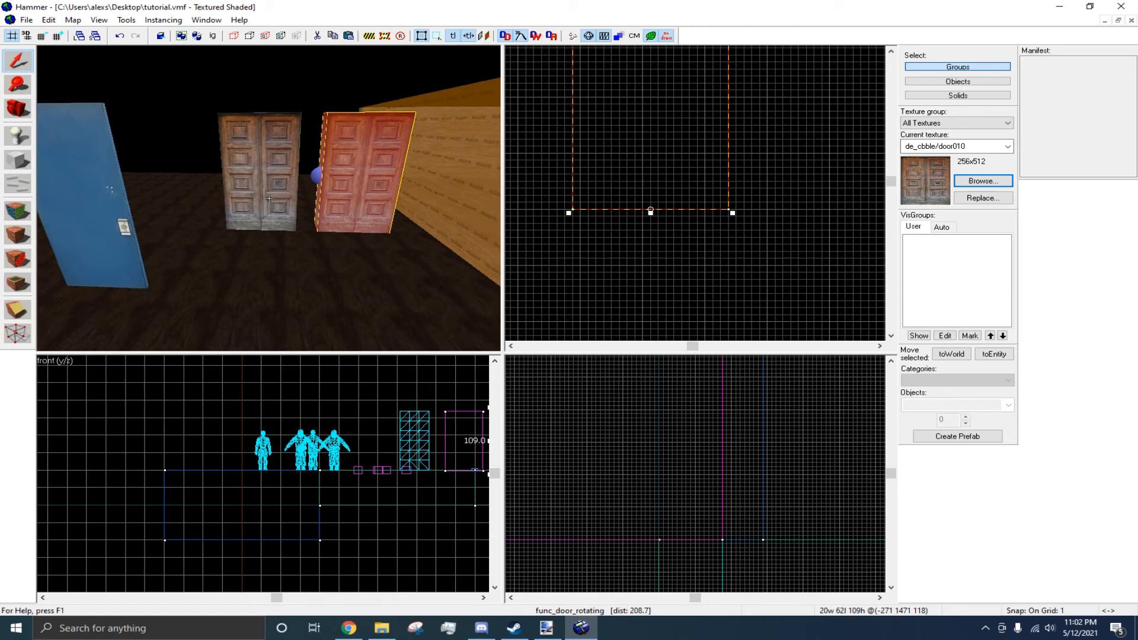
pyautogui.press('w')
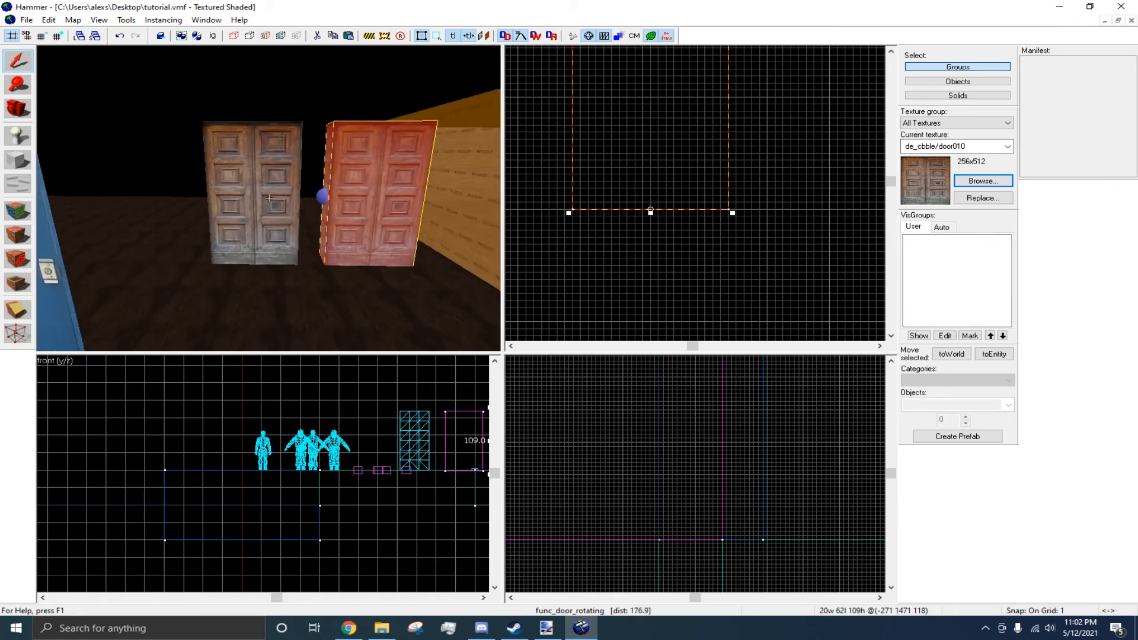
pyautogui.press('z')
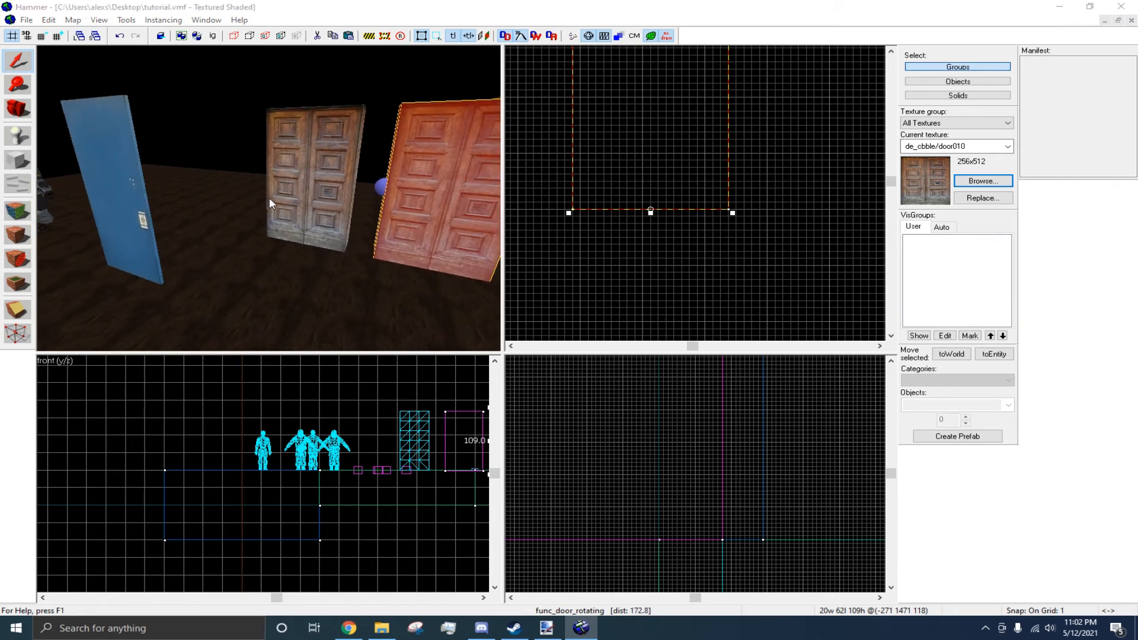
pyautogui.press('F9')
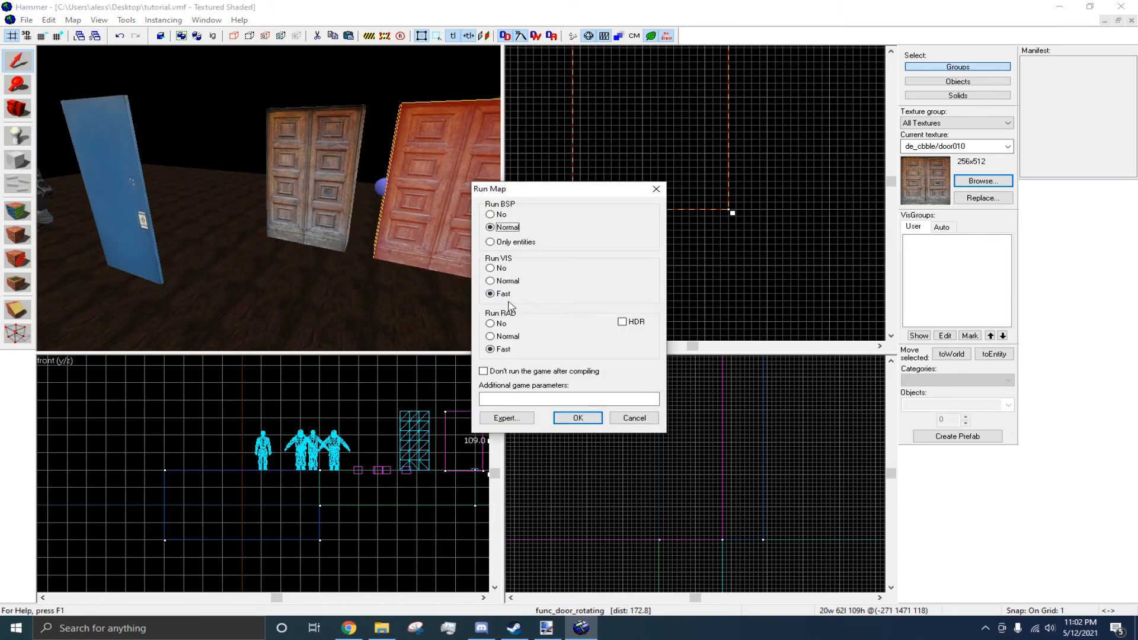
pyautogui.click(597, 419)
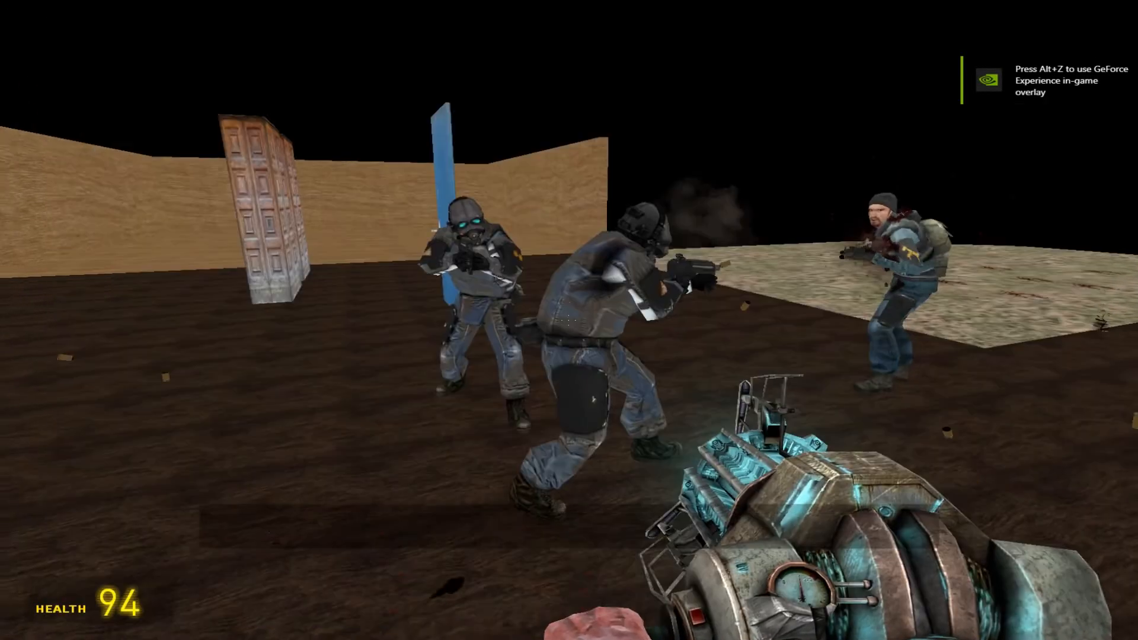
# Disable the NPCs' AI in the running Garry's Mod game and bring up weapon slot 6 with the Camera and Tool Gun.
pyautogui.press('q')
pyautogui.click(57, 10)
pyautogui.click(67, 28)
pyautogui.press('q')
pyautogui.press('6')
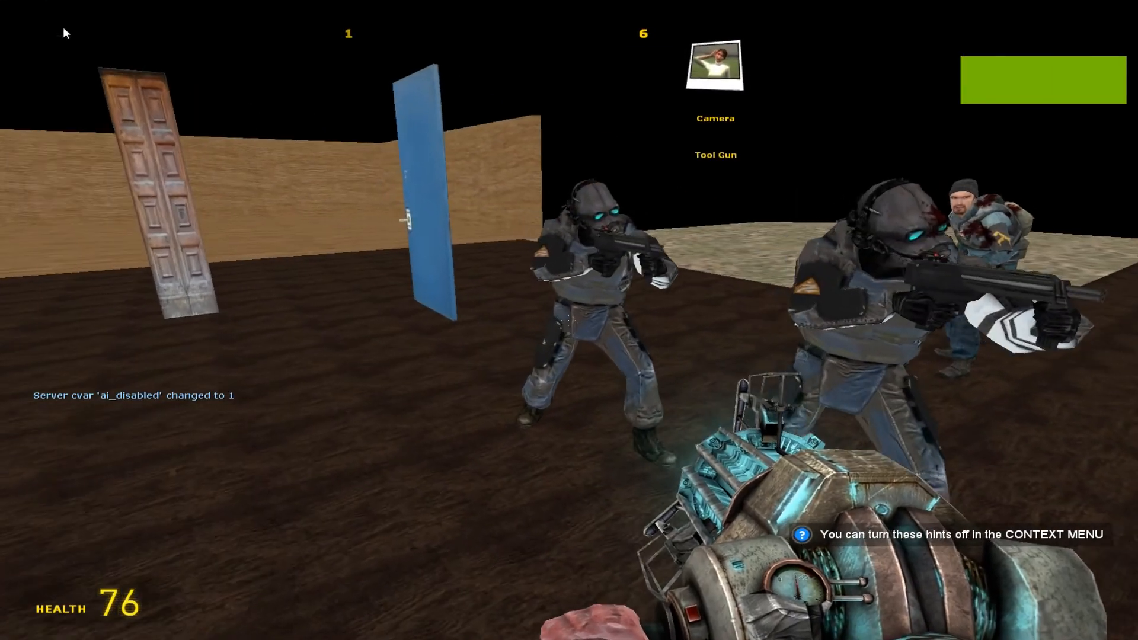
# Equip the .357 Magnum from the Half-Life 2 weapons and shoot one of the Combine soldiers.
pyautogui.press('q')
pyautogui.click(127, 41)
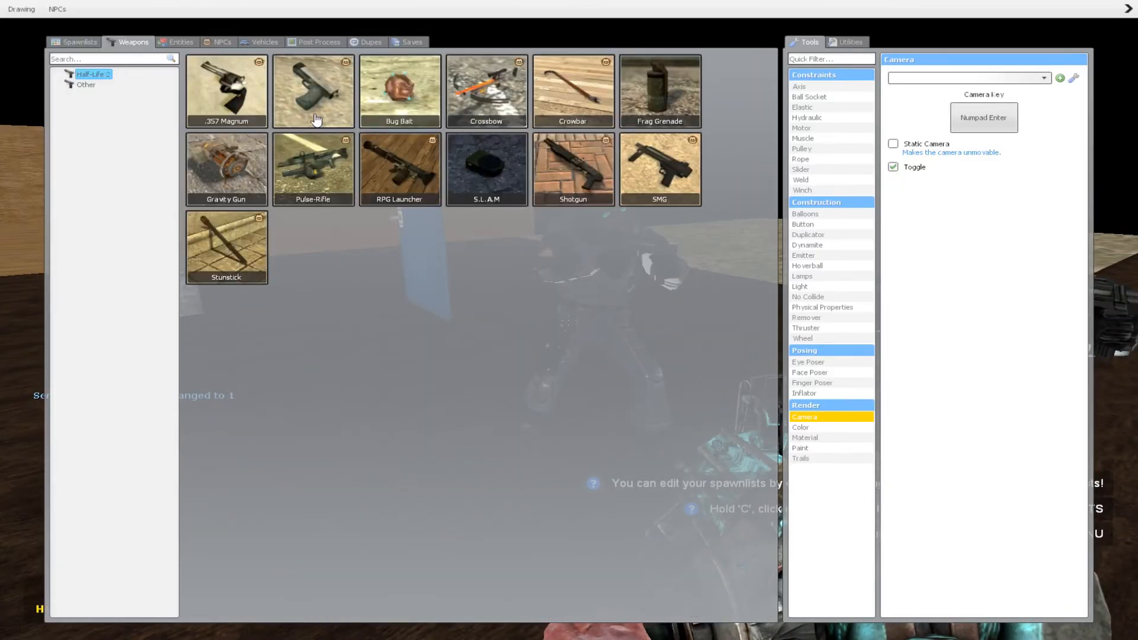
pyautogui.press('q')
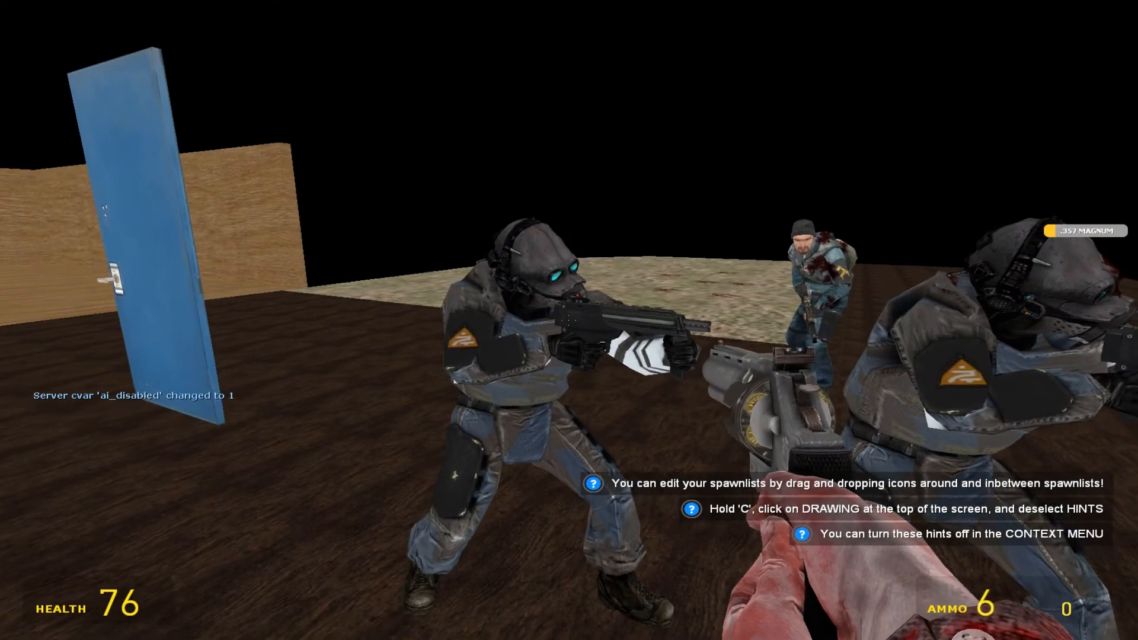
pyautogui.press('a')
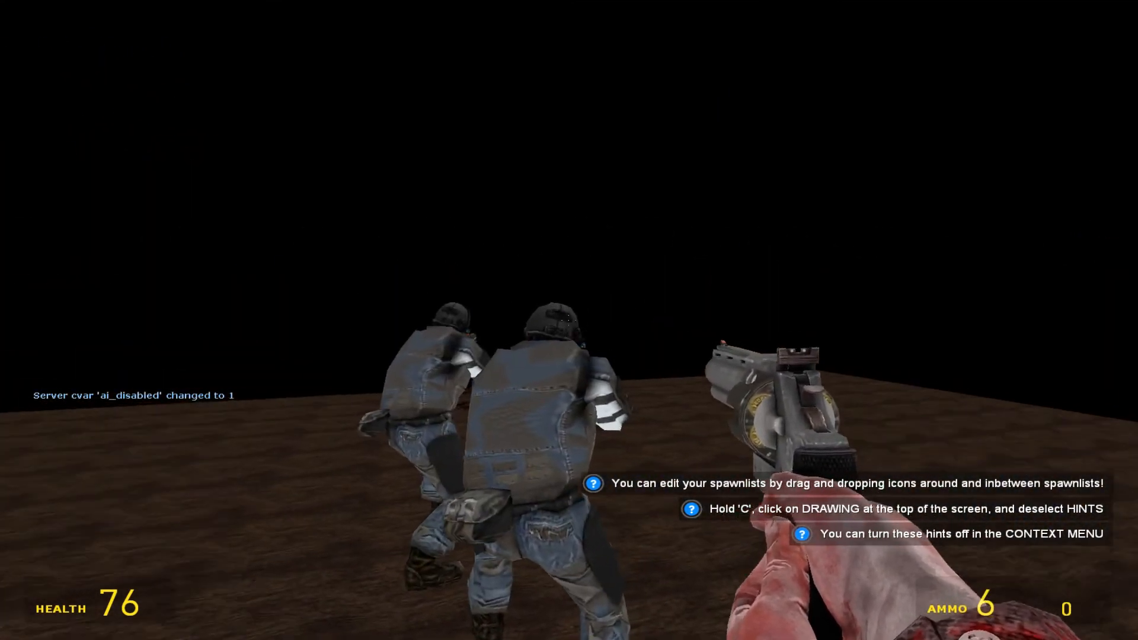
pyautogui.click(568, 320)
pyautogui.press('w')
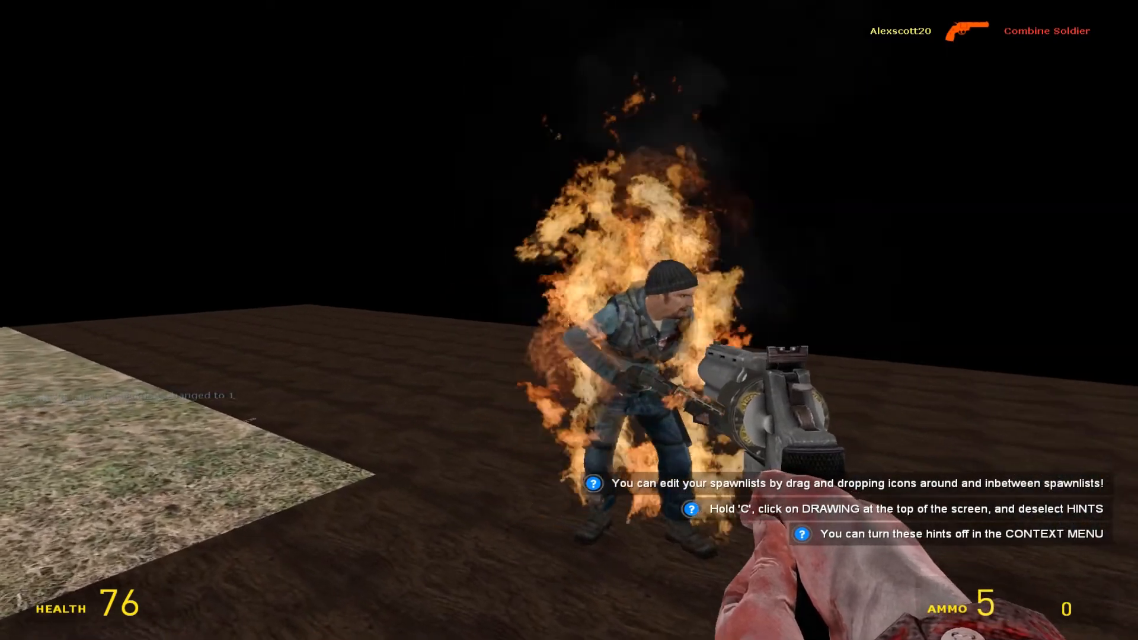
# Switch back to the physics gun and test the blue prop door by opening and closing it from both sides.
pyautogui.press('d')
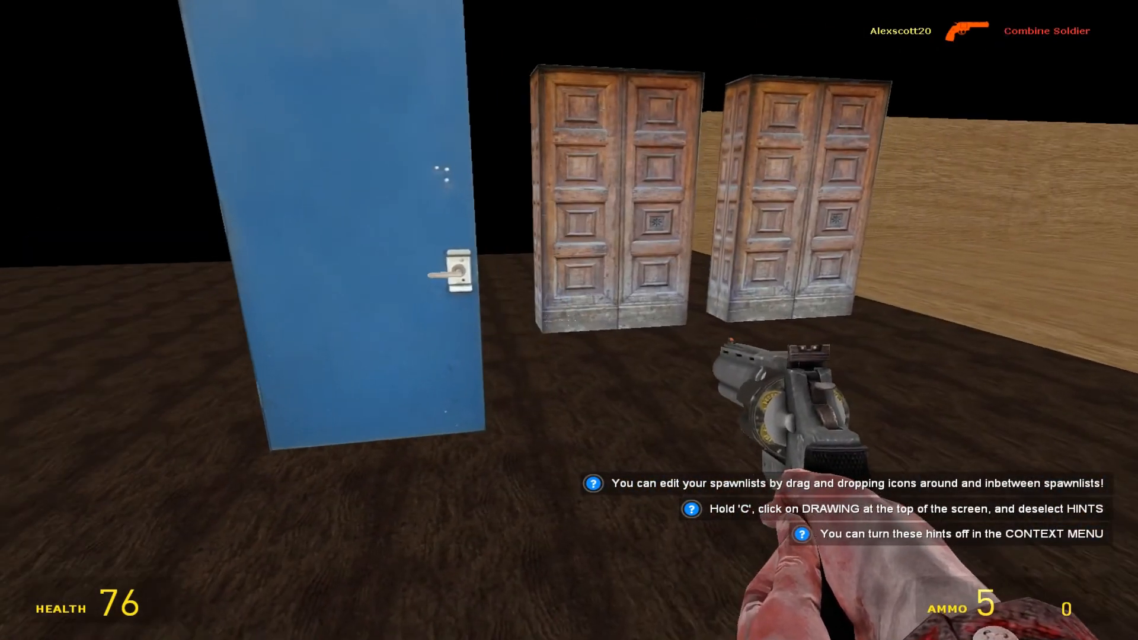
pyautogui.scroll(-1, 569, 320)
pyautogui.click(568, 320)
pyautogui.press('w')
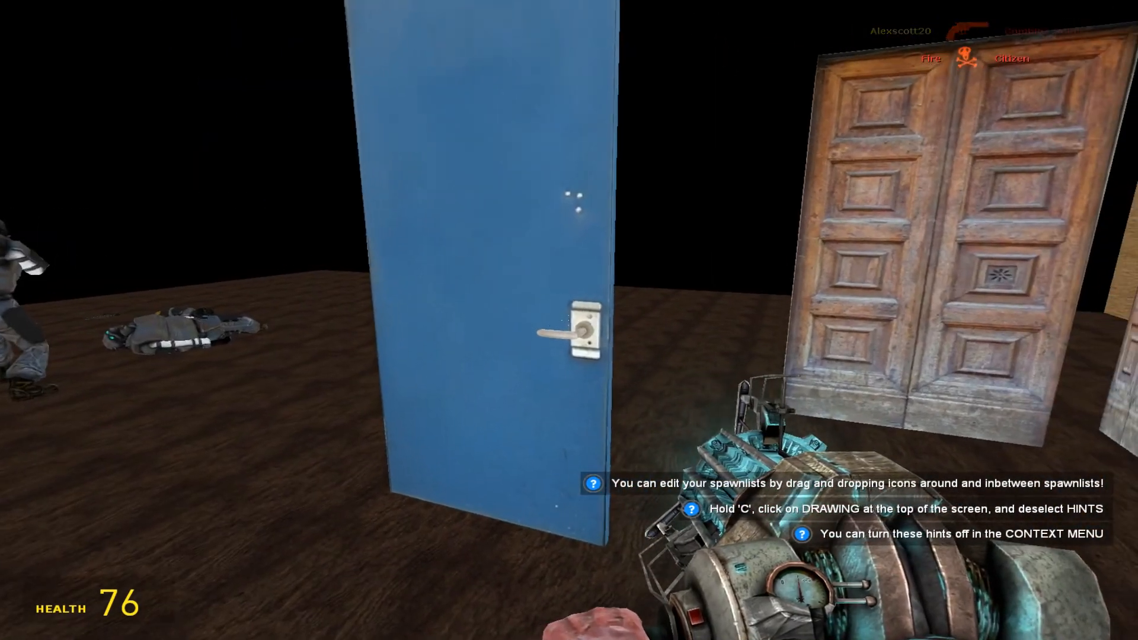
pyautogui.press('s')
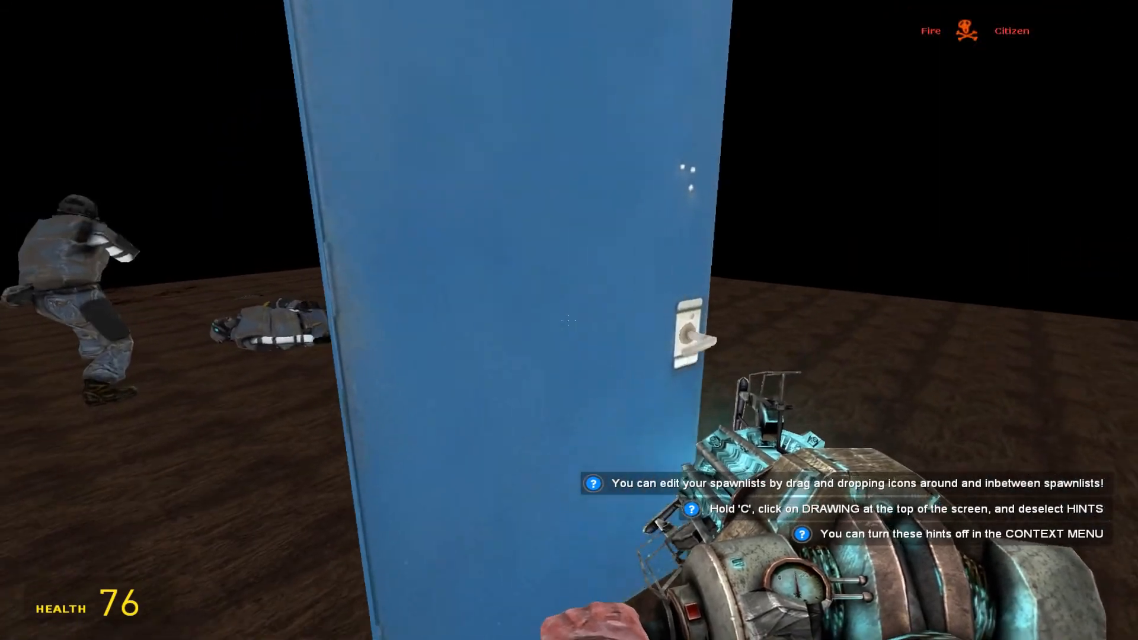
pyautogui.press('d')
pyautogui.press('w')
pyautogui.press('s')
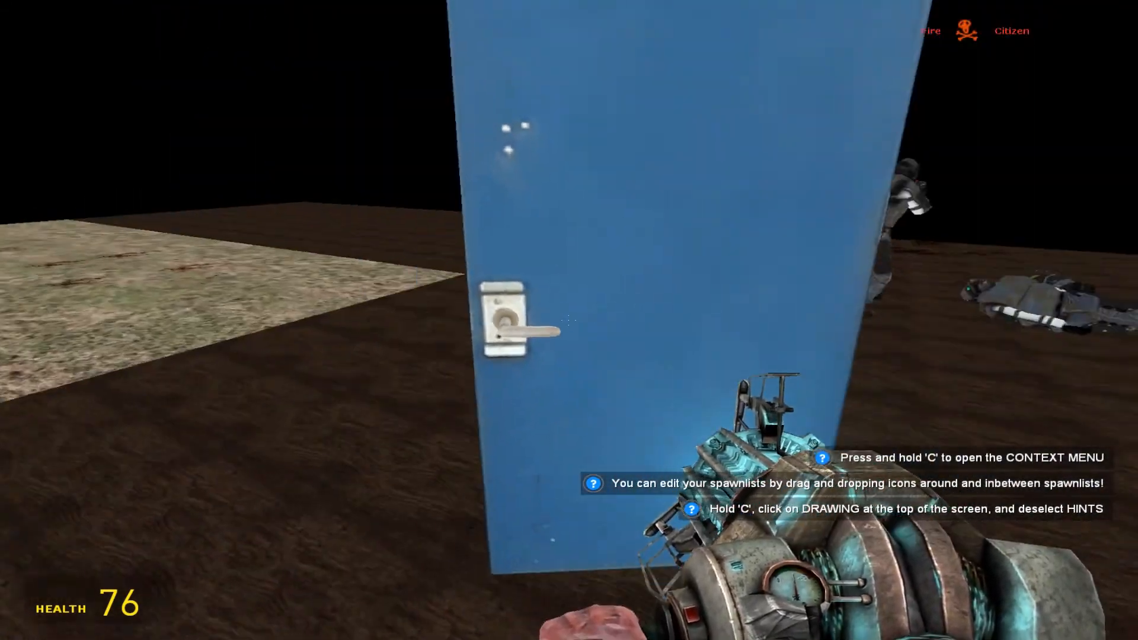
pyautogui.press('a')
pyautogui.press('w')
pyautogui.press('e')
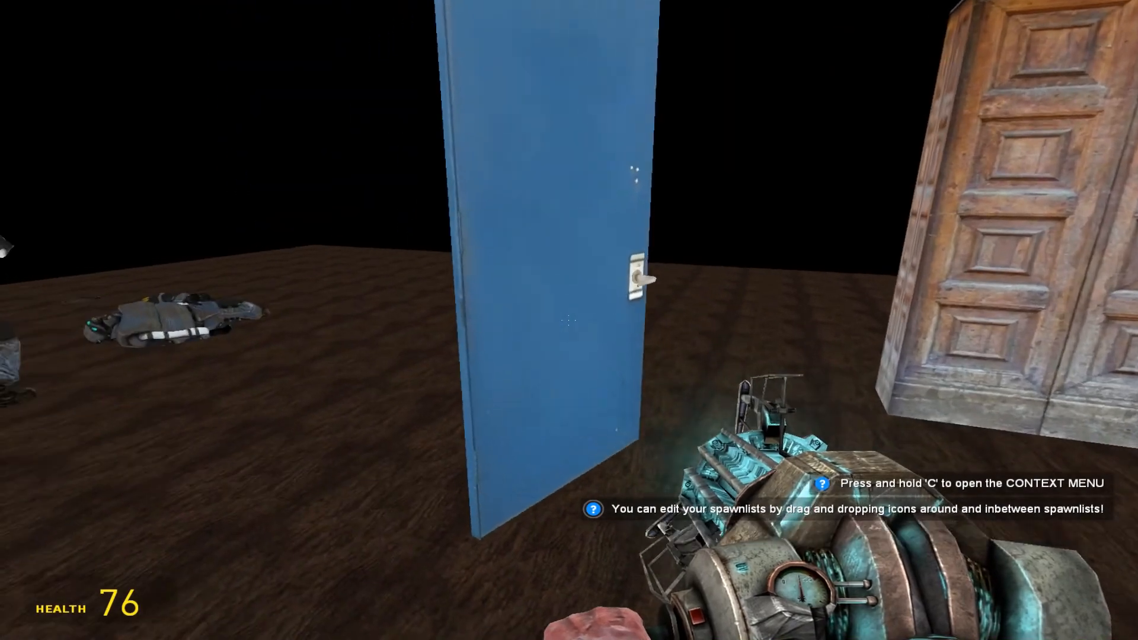
pyautogui.press('e')
pyautogui.press('d')
pyautogui.press('w')
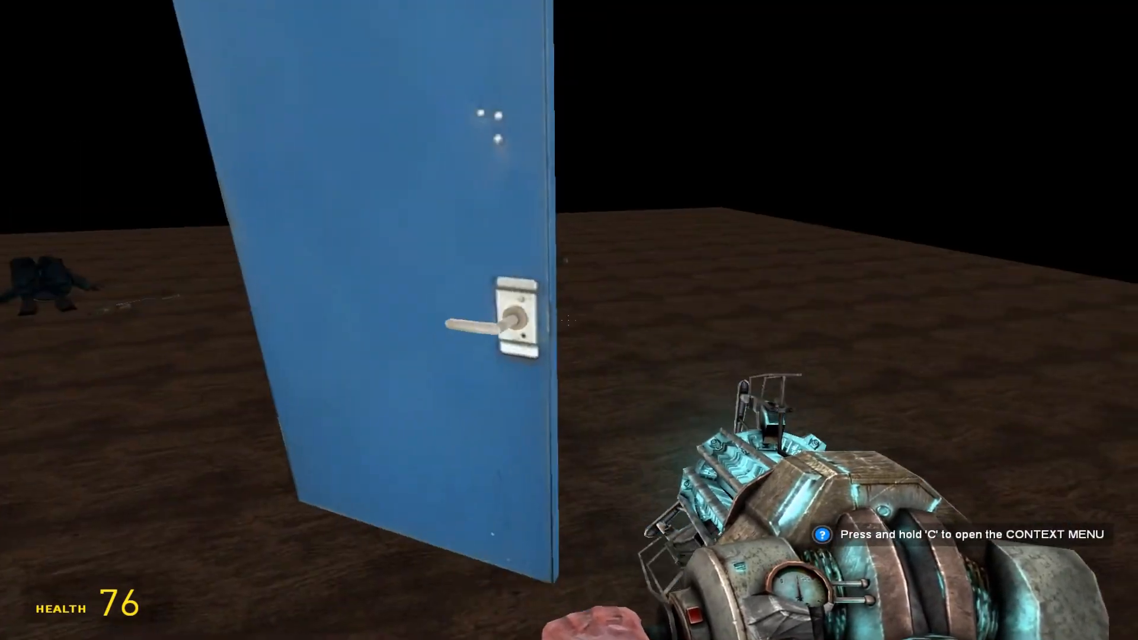
pyautogui.press('w')
pyautogui.press('s')
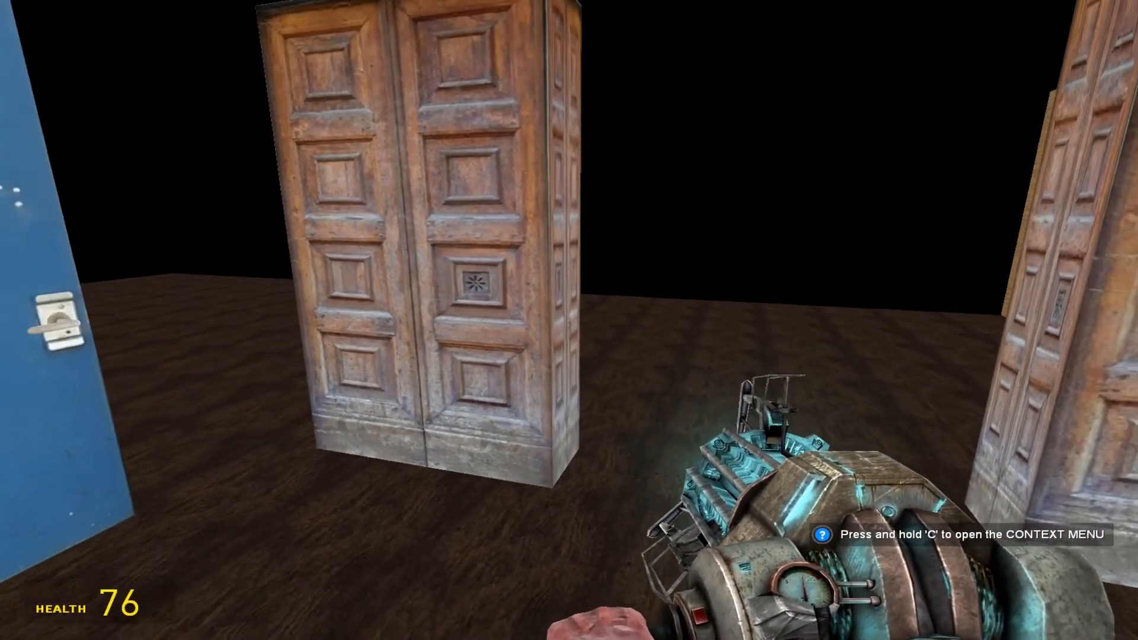
# Examine the sliding and rotating wooden doors from several sides, checking how the rotating one swings around its hinge.
pyautogui.press('w')
pyautogui.press('s')
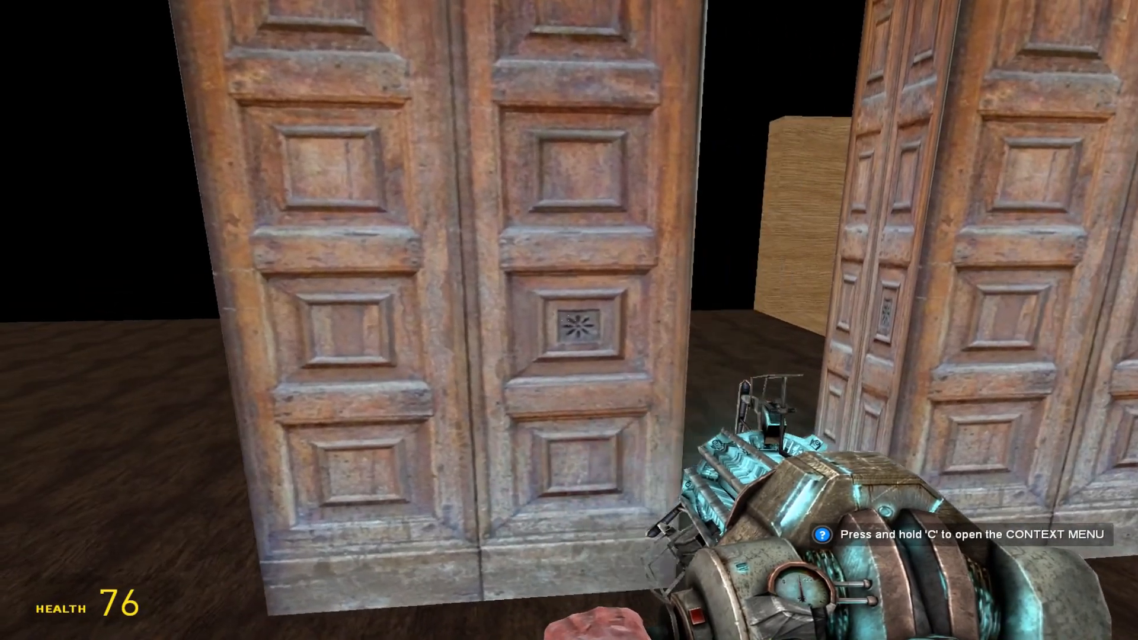
pyautogui.press('w')
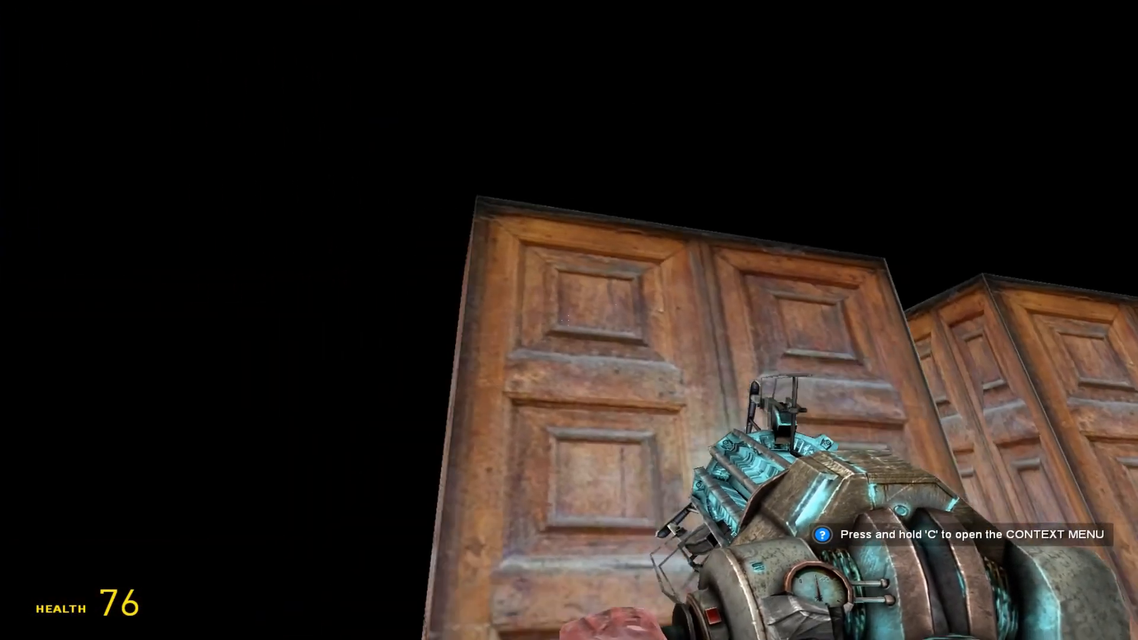
pyautogui.press('s')
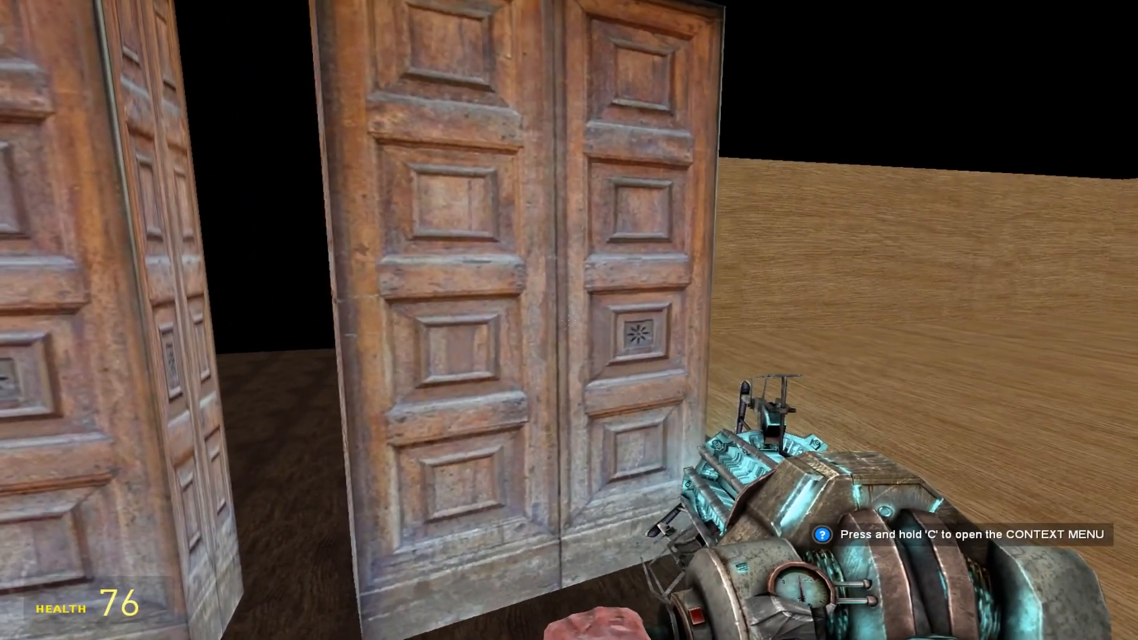
pyautogui.press('w')
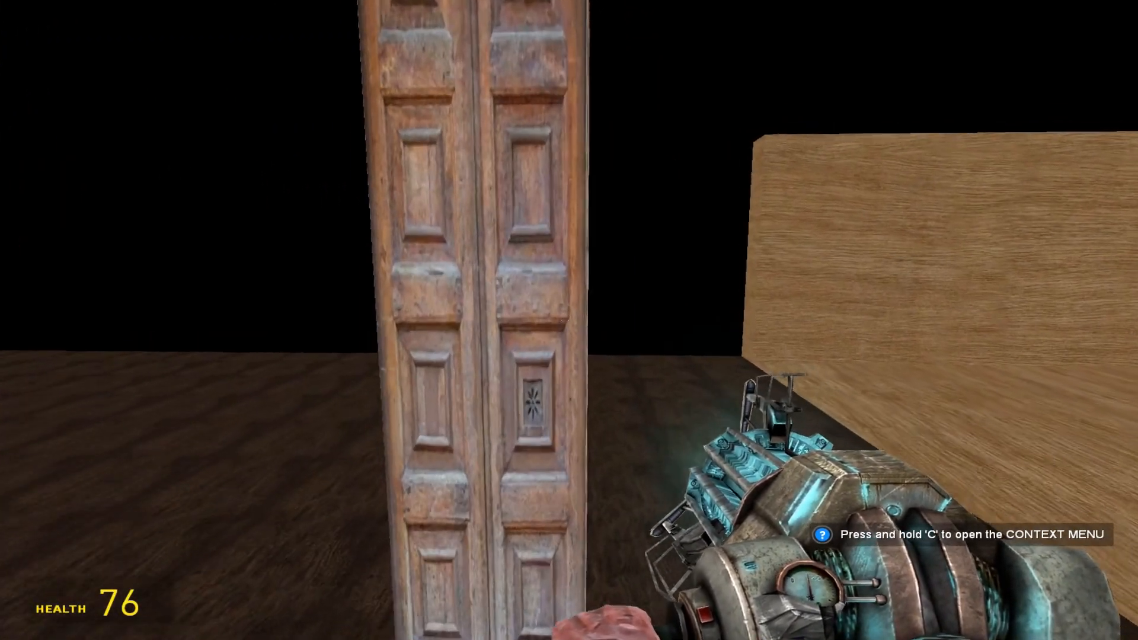
pyautogui.press('s')
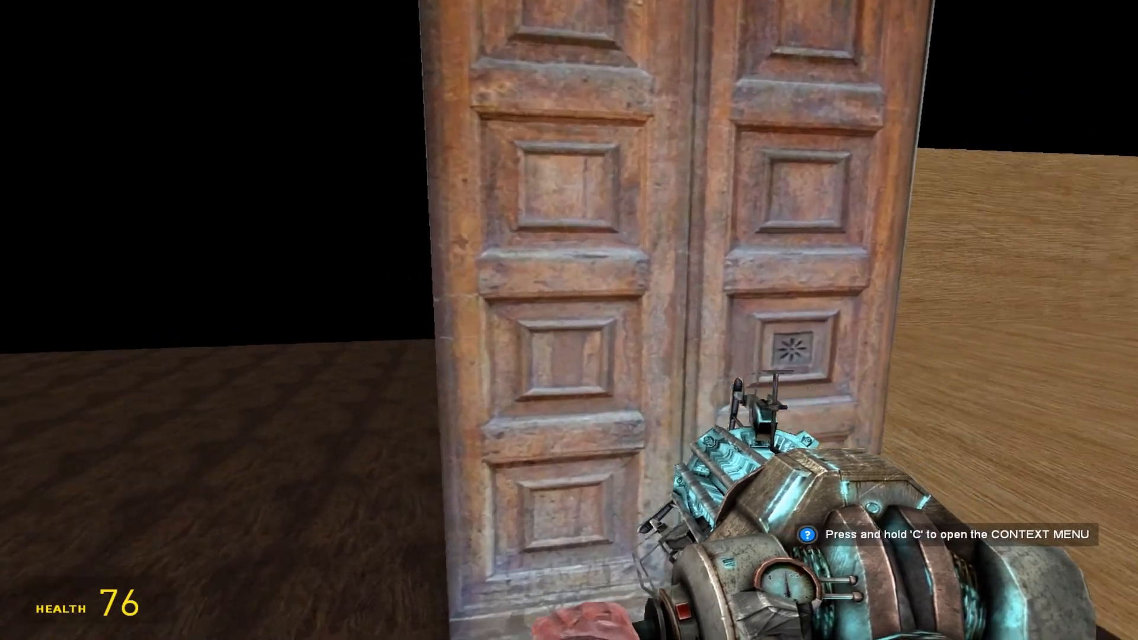
pyautogui.press('w')
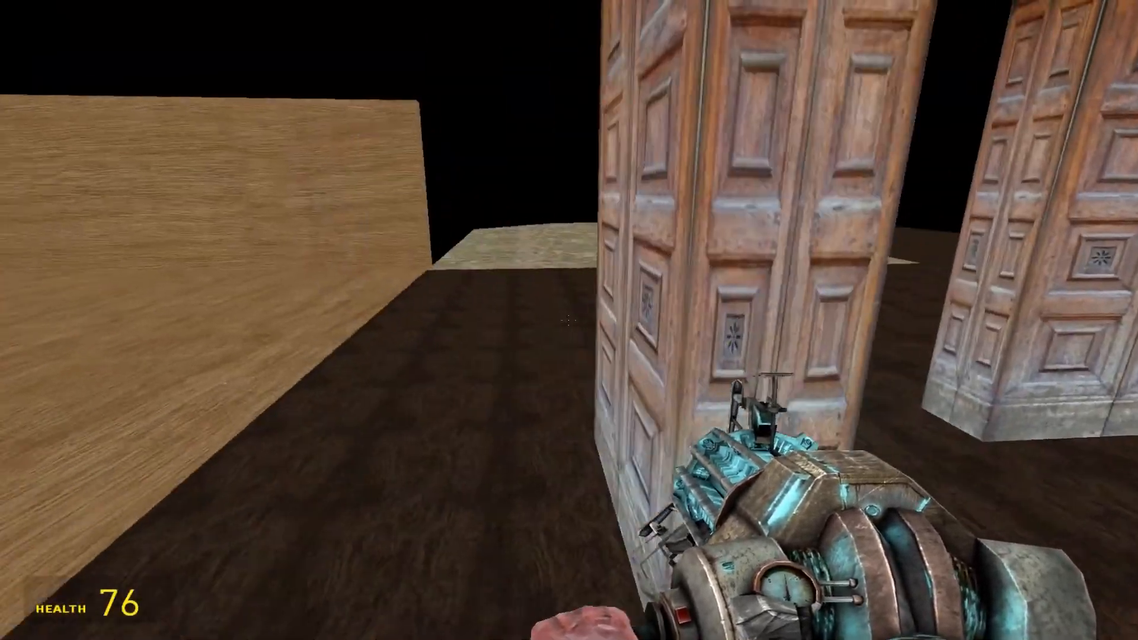
pyautogui.press('w')
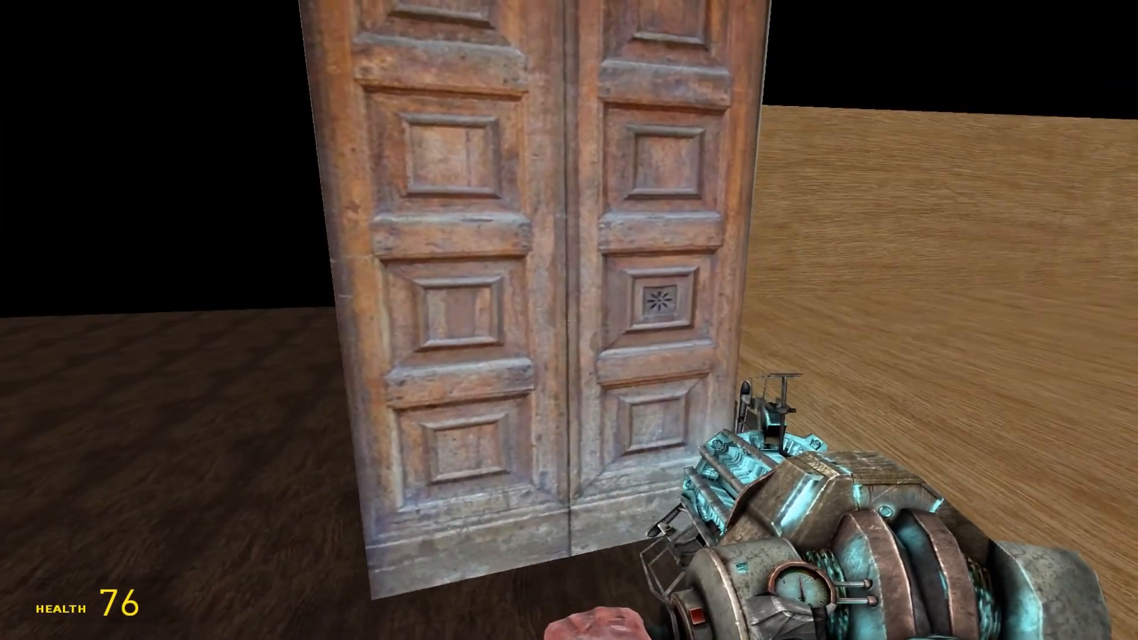
pyautogui.press('w')
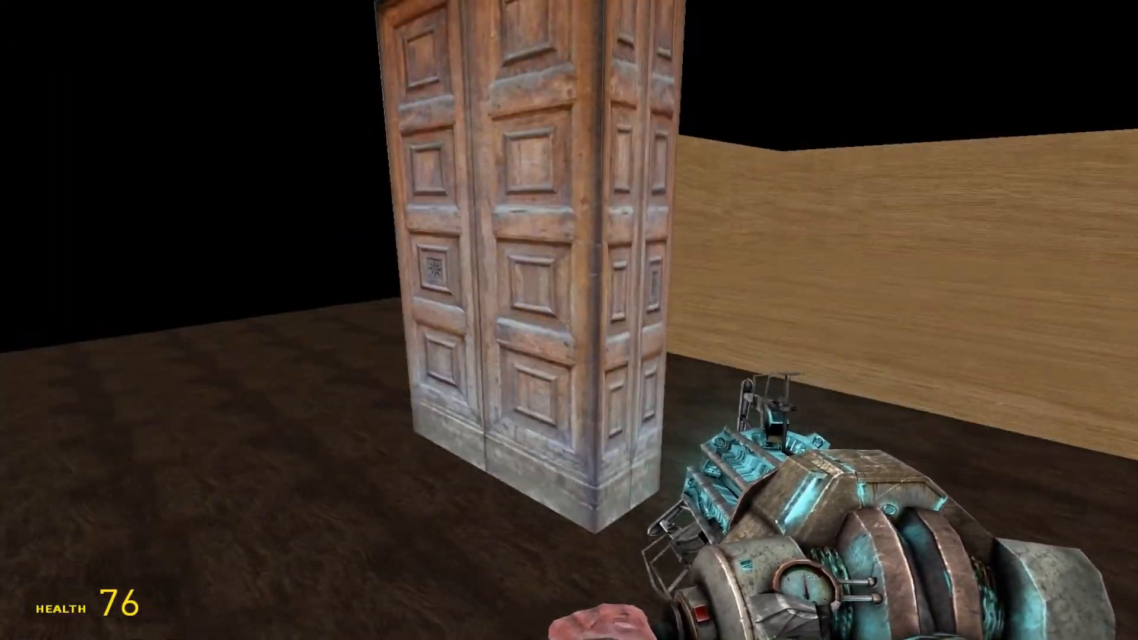
pyautogui.press('w')
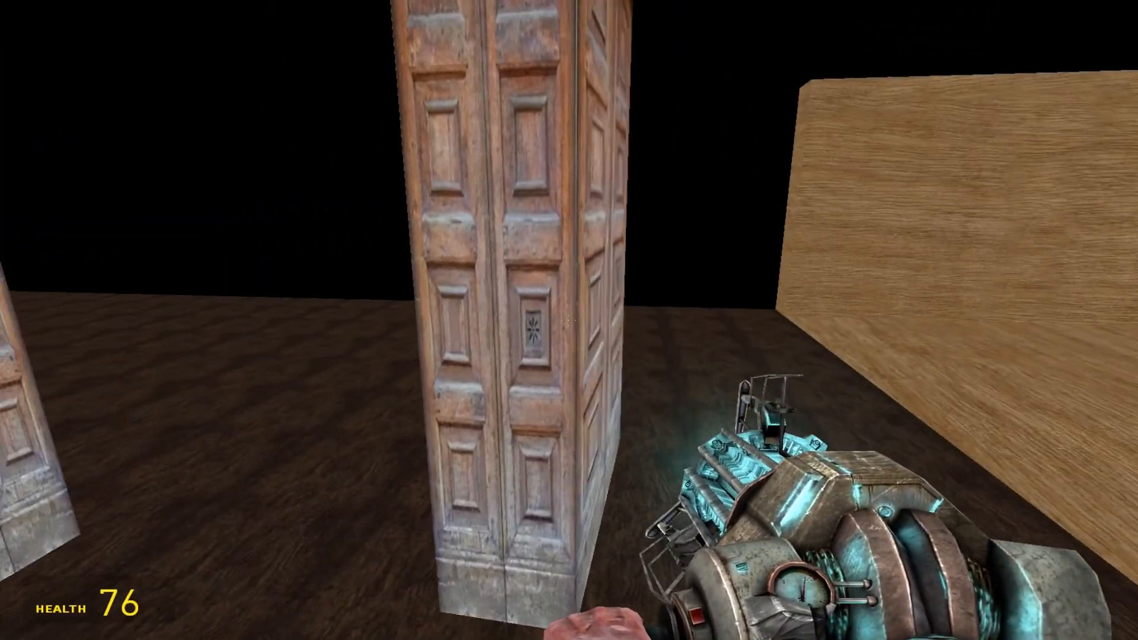
pyautogui.press('w')
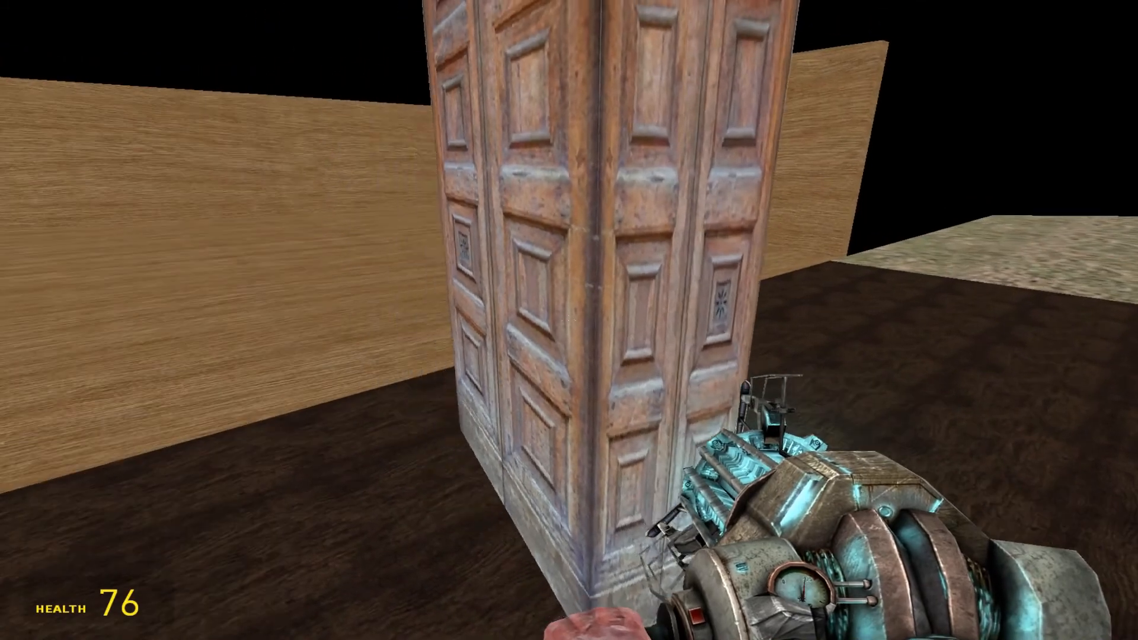
pyautogui.press('a')
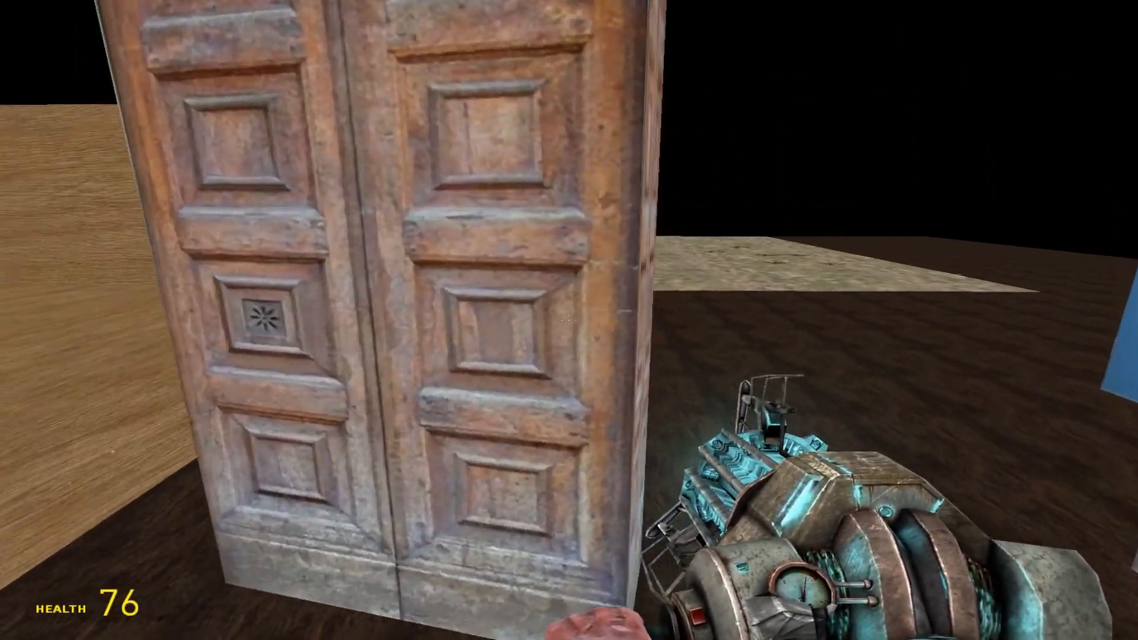
pyautogui.press('a')
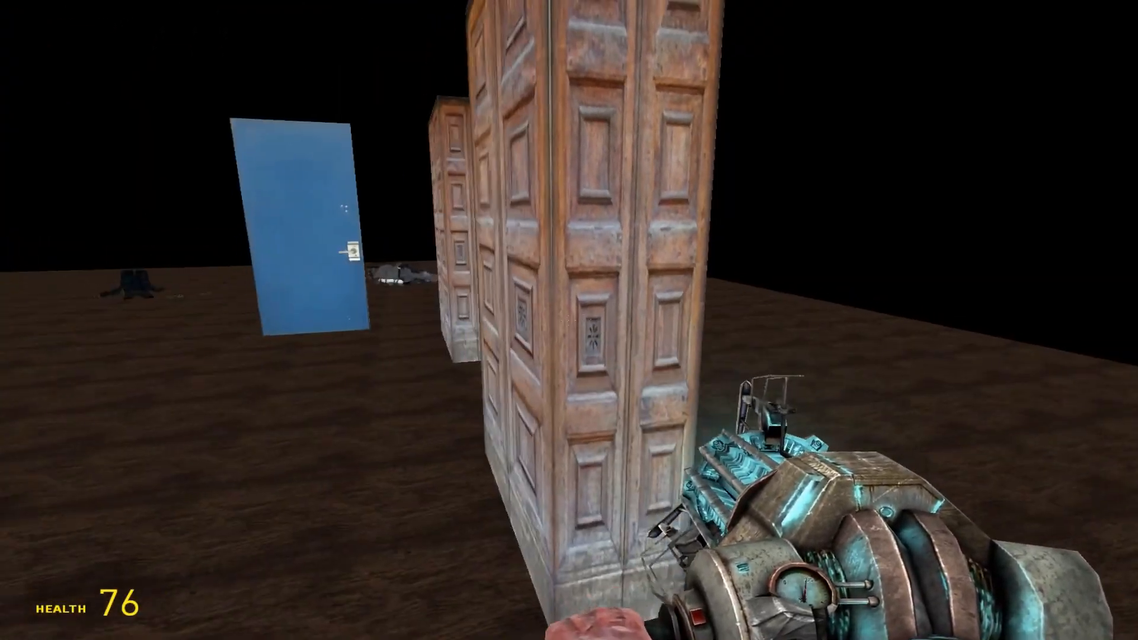
# Grab the dead citizen's body with the physics gun and return to the three doors.
pyautogui.click(569, 320)
pyautogui.press('a')
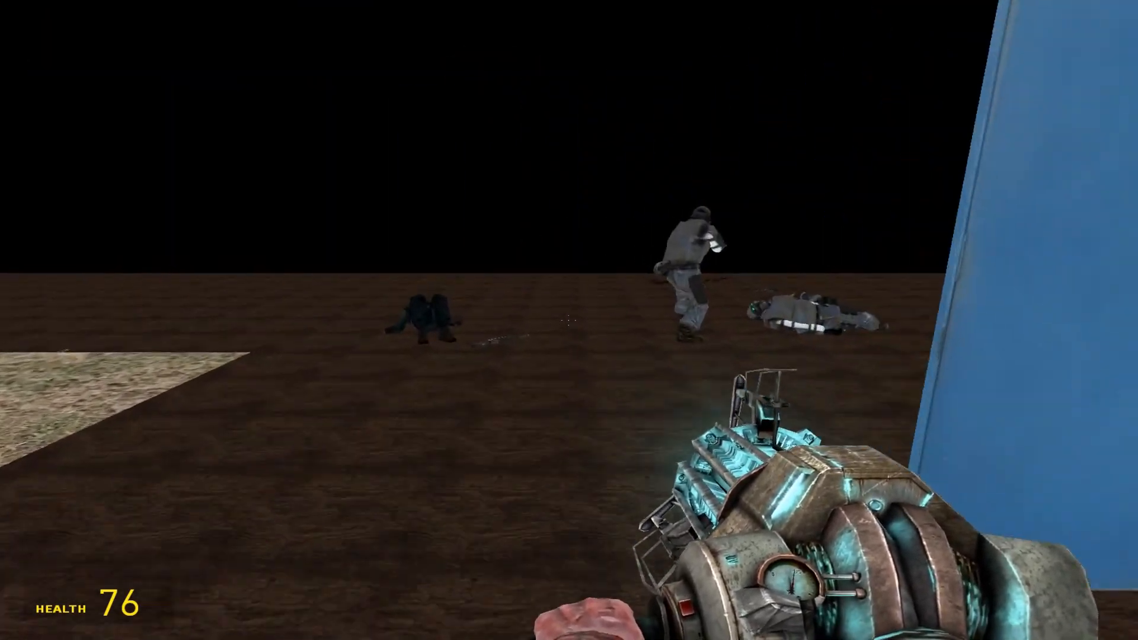
pyautogui.click(569, 320)
pyautogui.press('w')
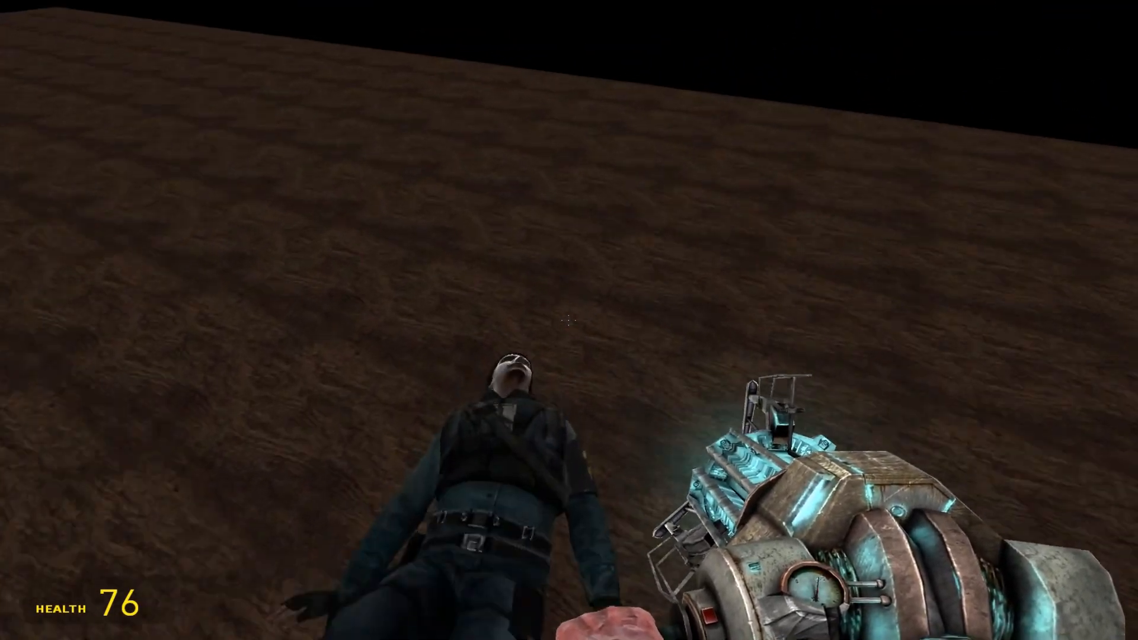
pyautogui.press('w')
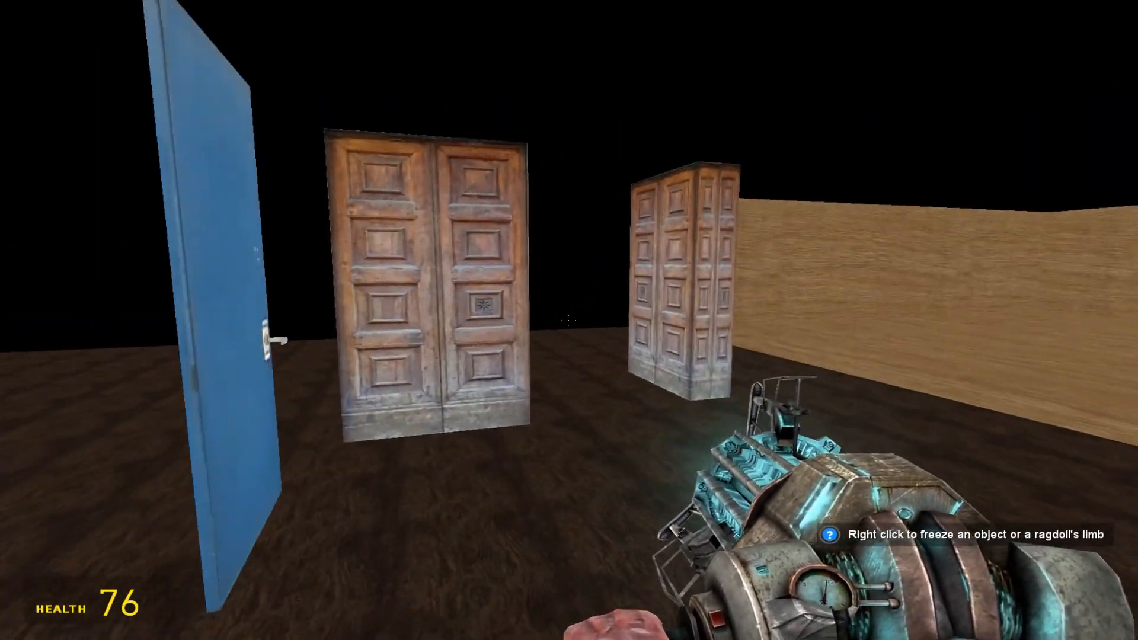
# Switch back to Hammer and view the doors and NPCs from the side in the 3D view.
pyautogui.press('s')
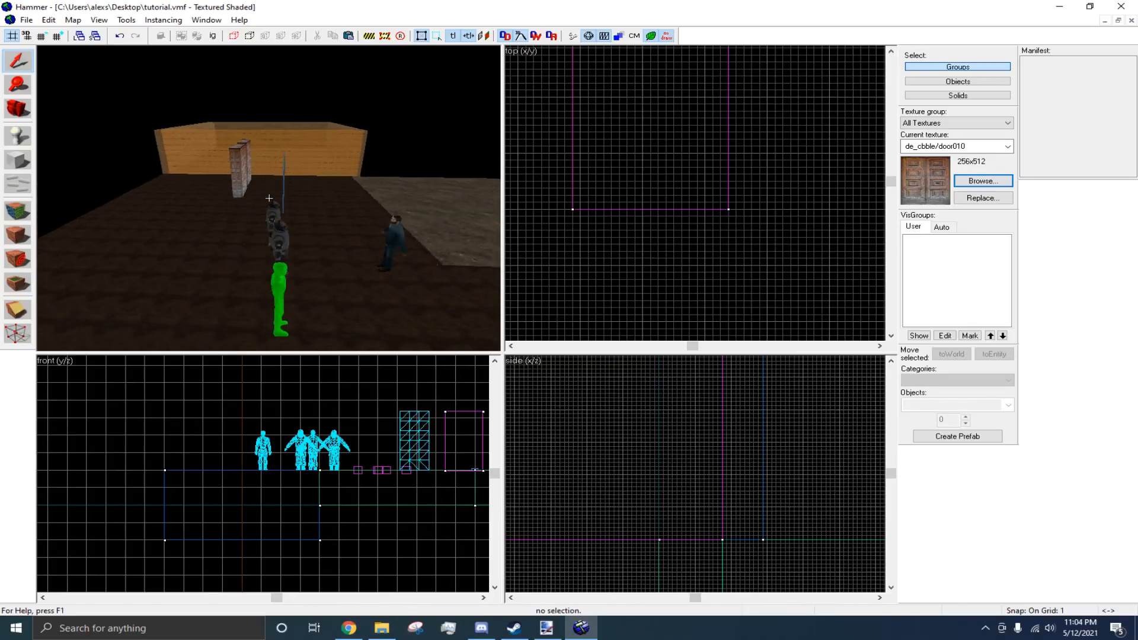
pyautogui.press('d')
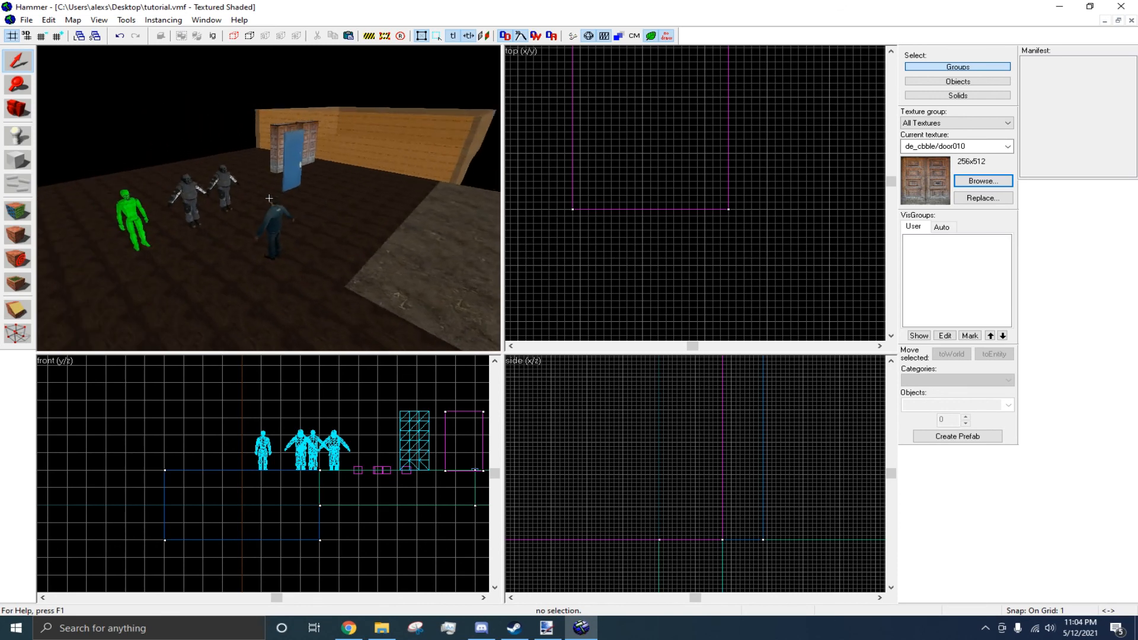